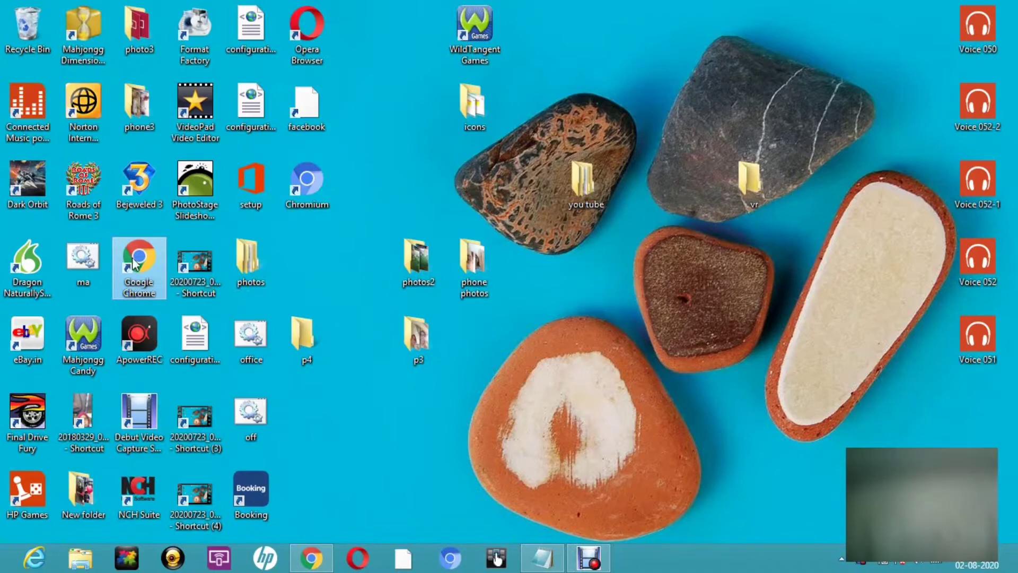
Switch to the Chrome window with the open Google Sheets and look through the w1, w2 and cs spreadsheets.
double_click(135, 262)
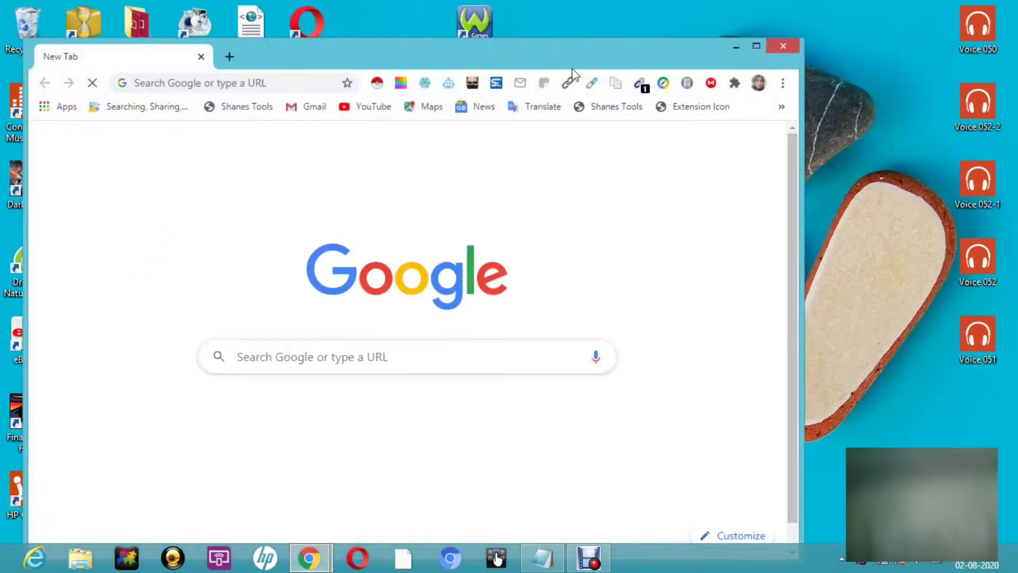
click(786, 46)
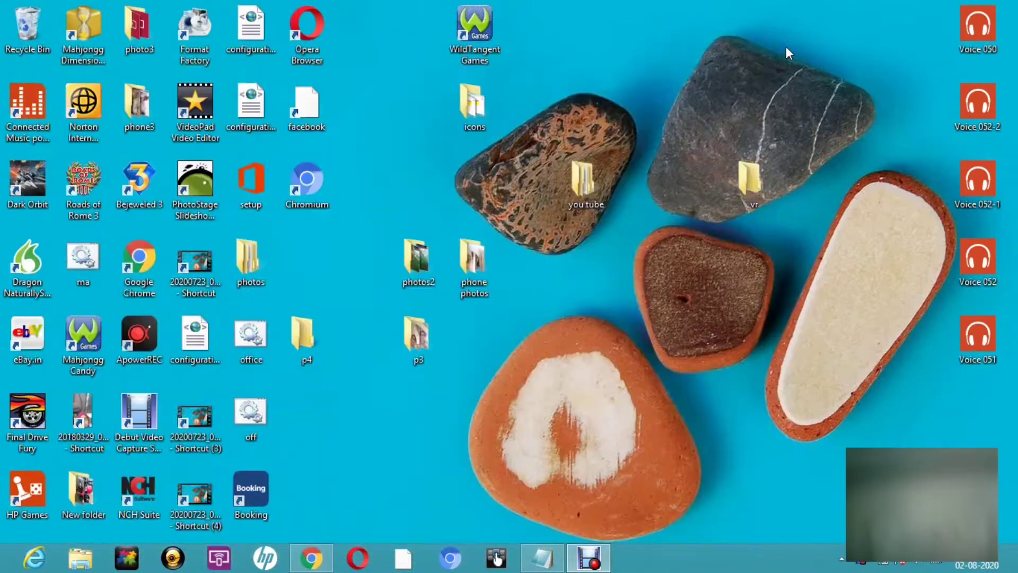
click(313, 556)
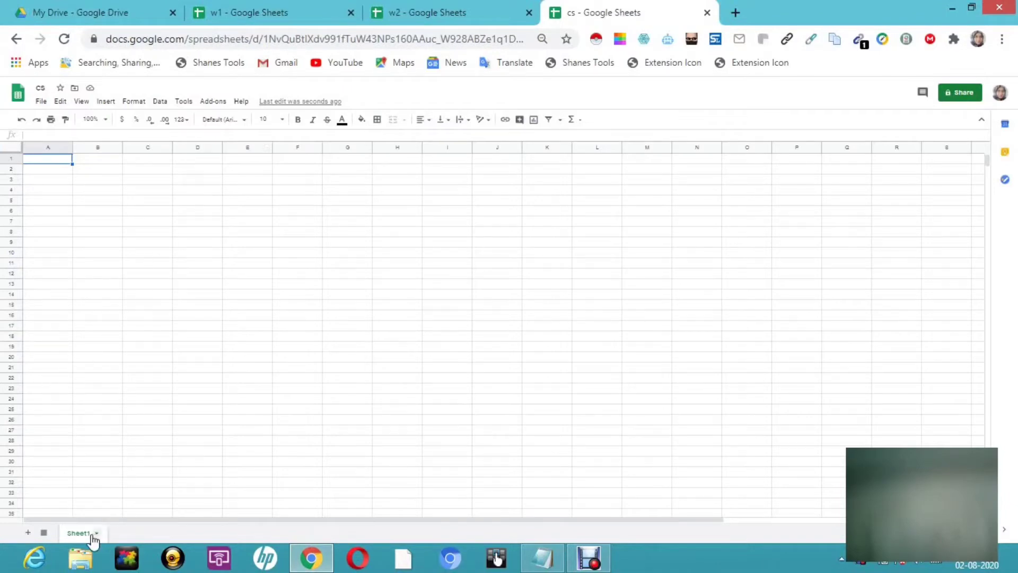
click(252, 9)
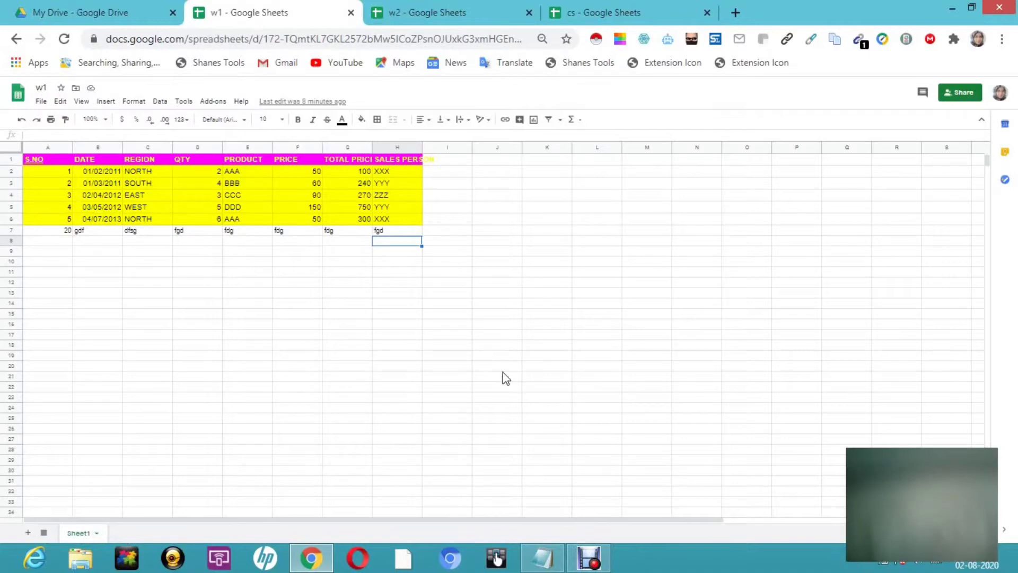
click(431, 11)
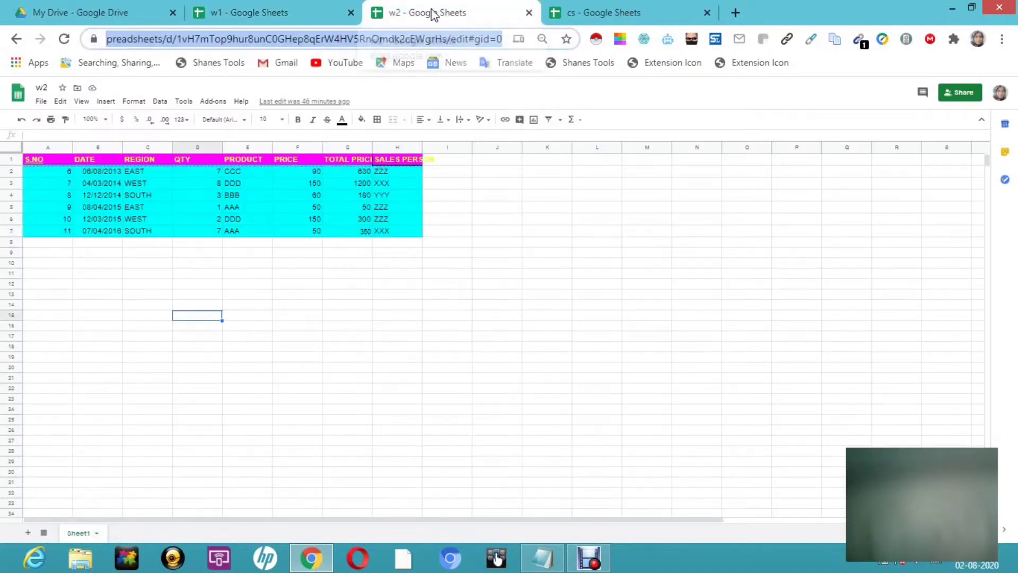
click(615, 13)
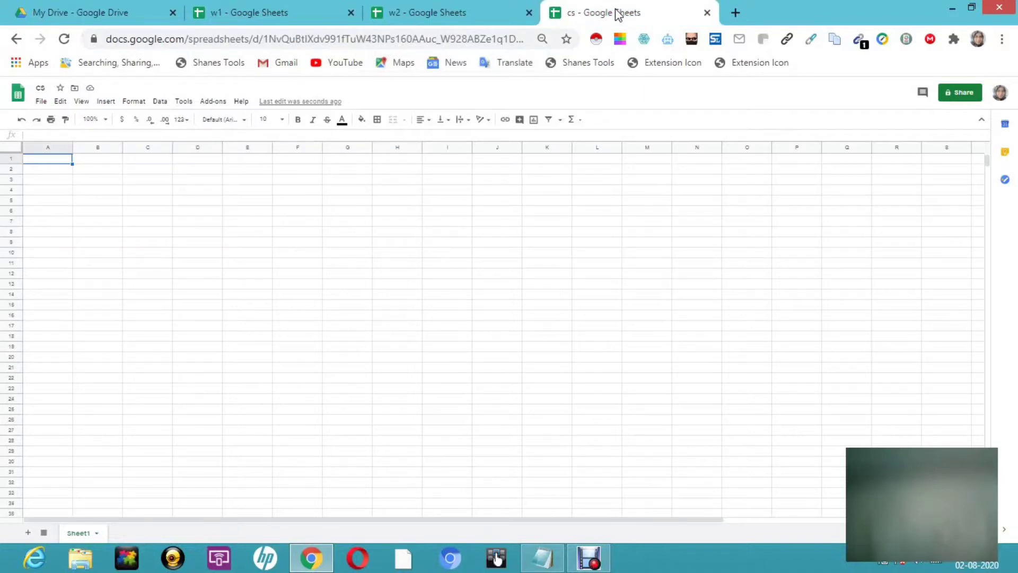
click(342, 13)
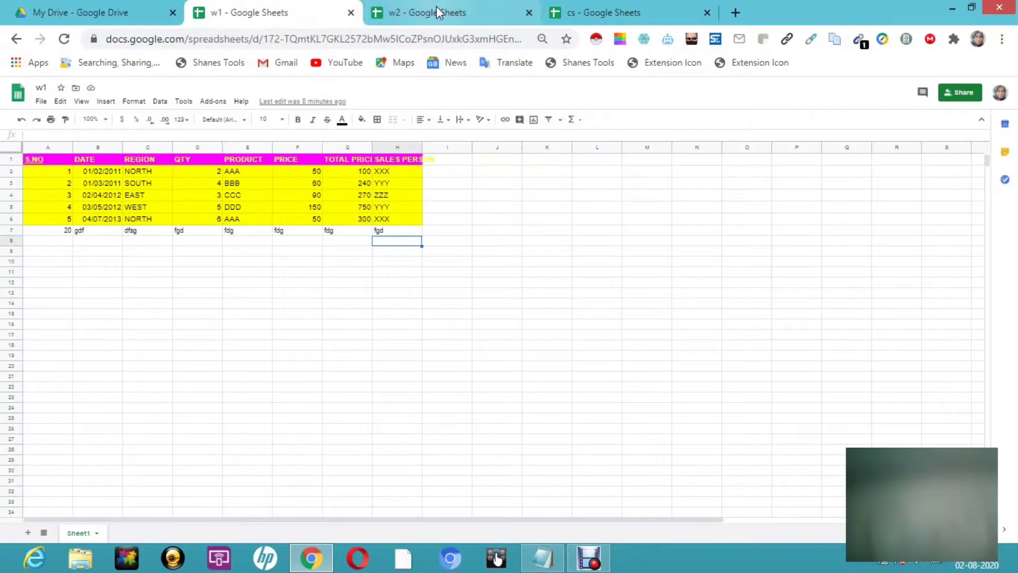
click(437, 11)
click(591, 11)
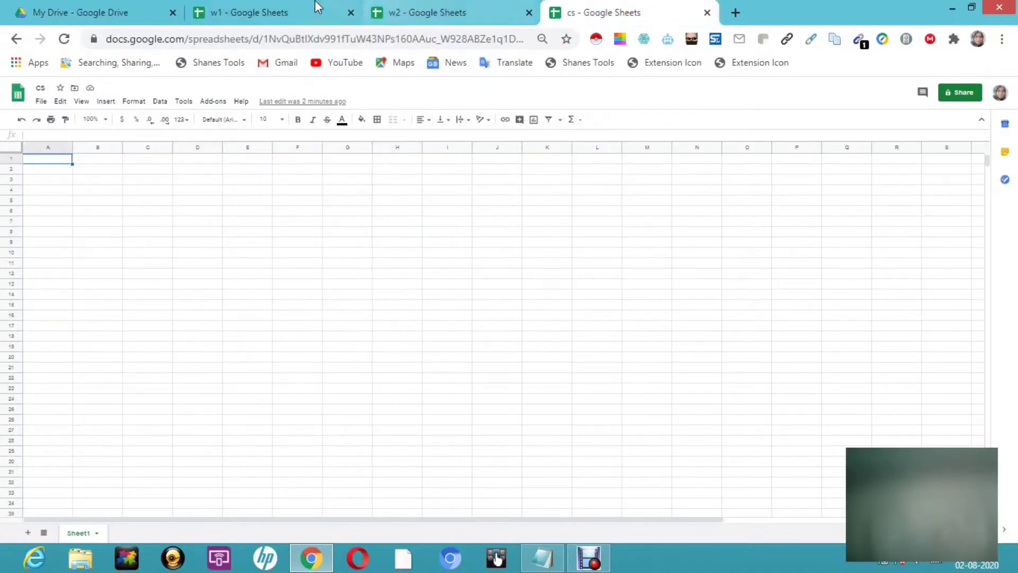
click(261, 10)
click(392, 17)
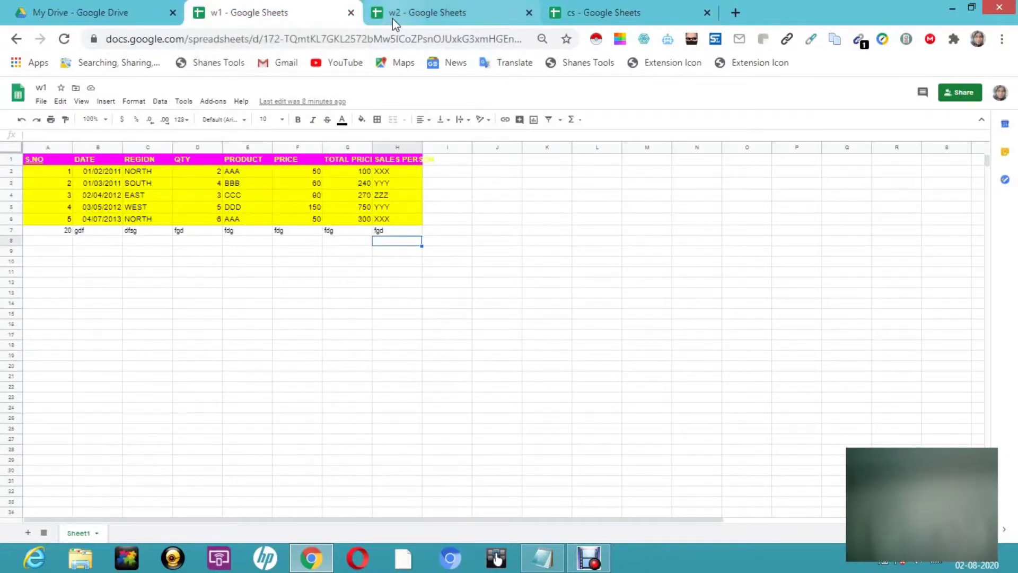
Set the zoom of the cs spreadsheet to 200% and open cell A1 for editing.
click(630, 23)
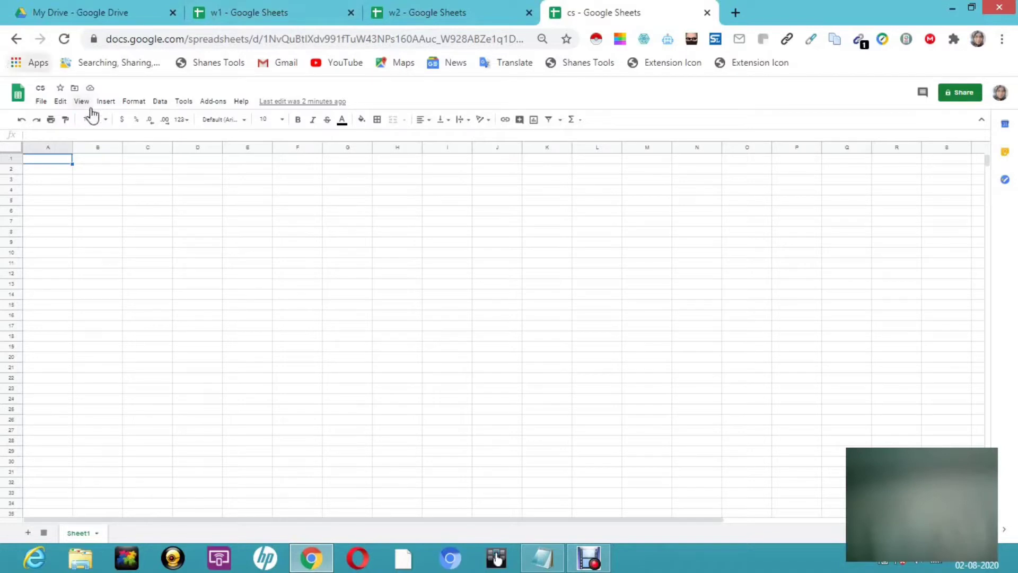
click(106, 121)
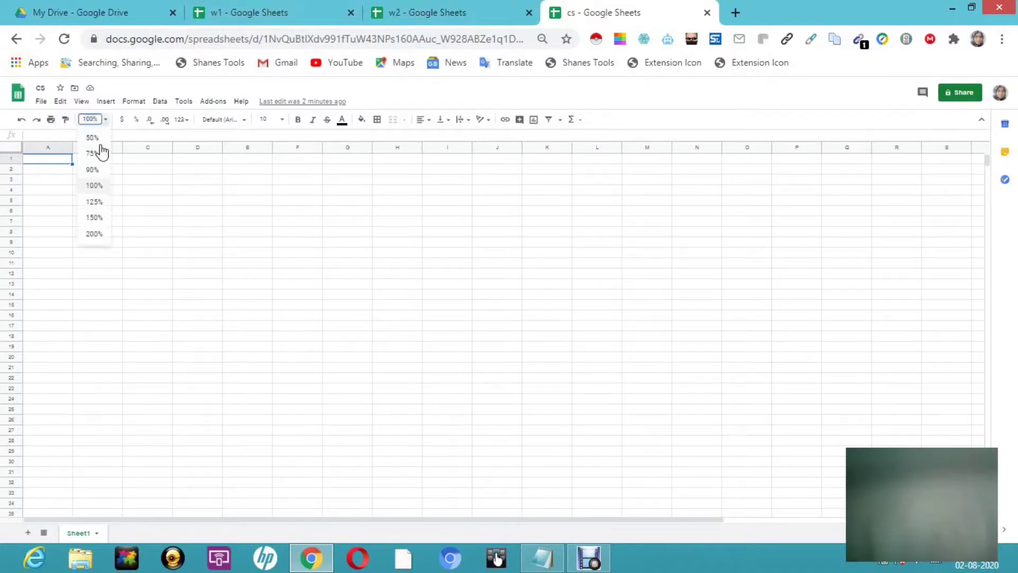
click(90, 237)
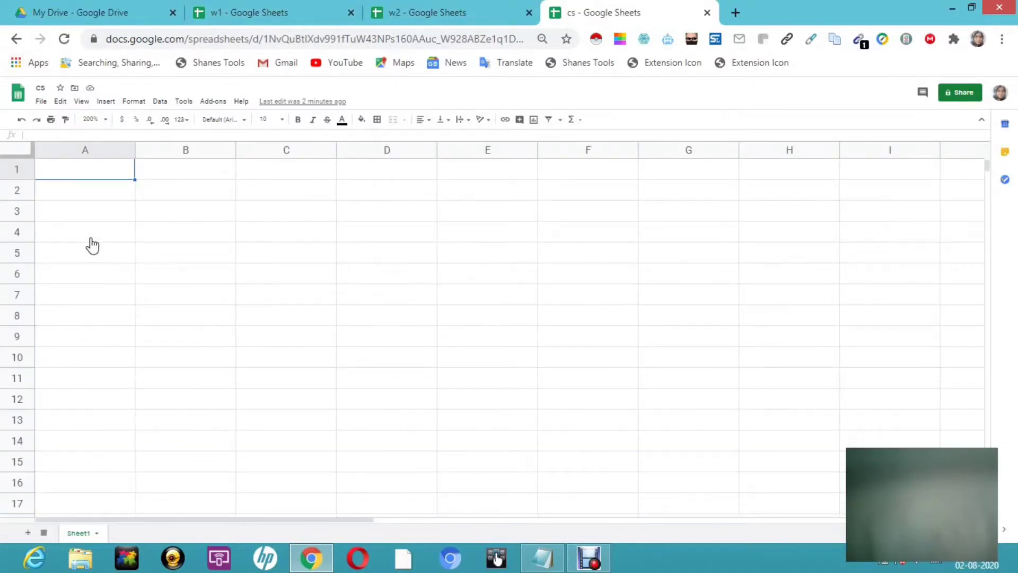
double_click(65, 175)
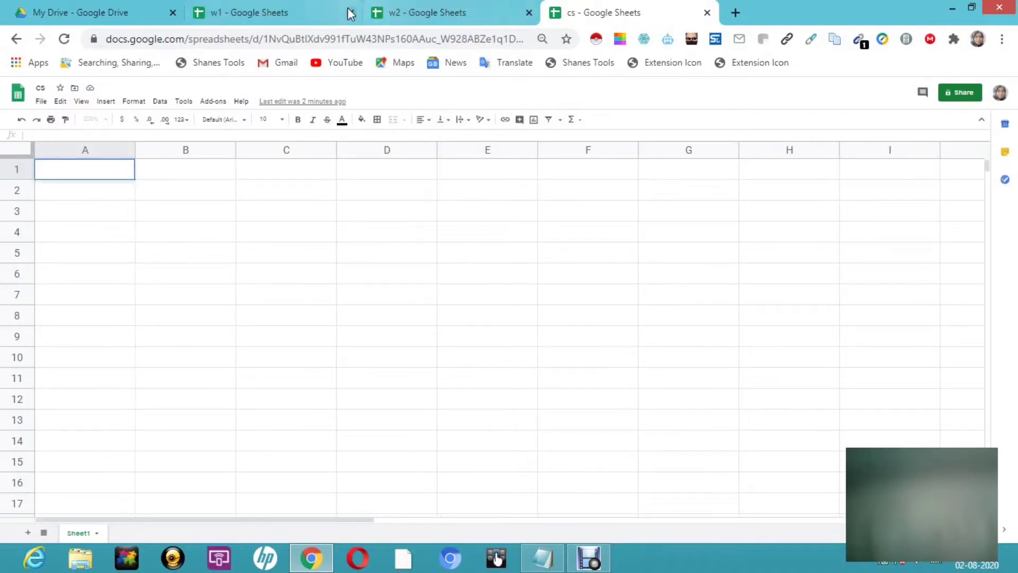
Clear the stray test entries in A7:H7 beneath the table in the w1 spreadsheet.
click(313, 12)
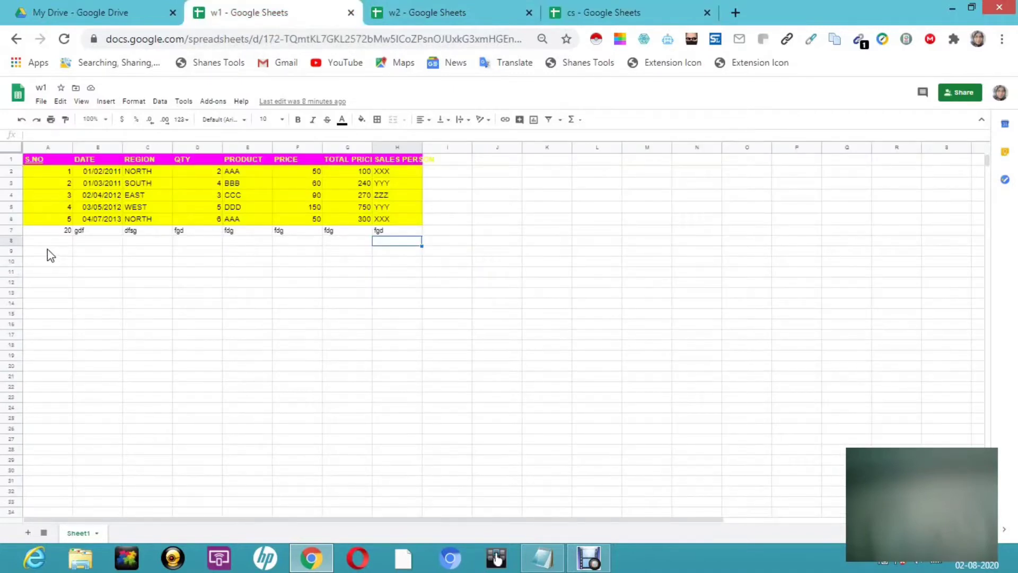
drag(71, 234, 400, 232)
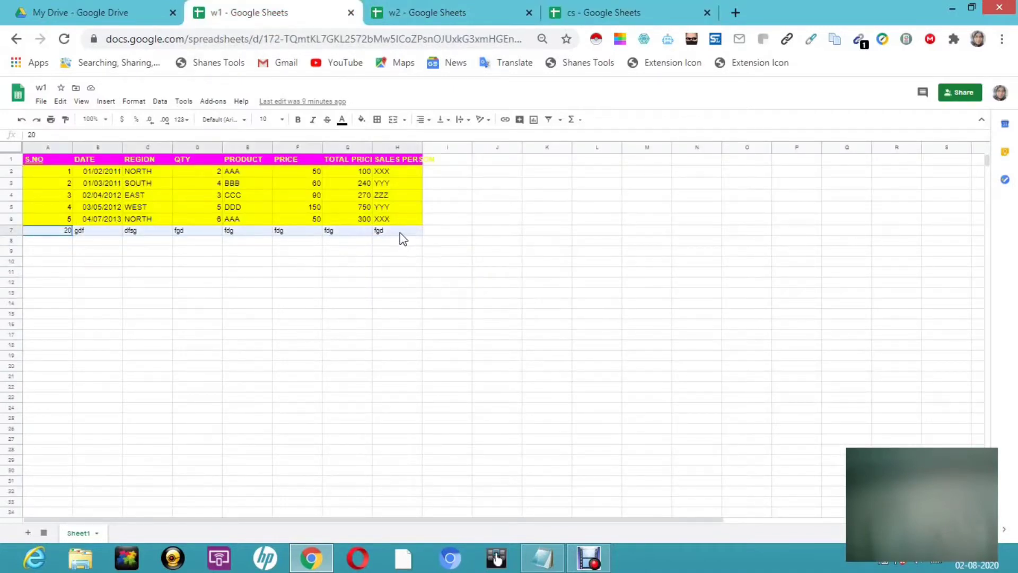
click(348, 280)
drag(58, 232, 121, 237)
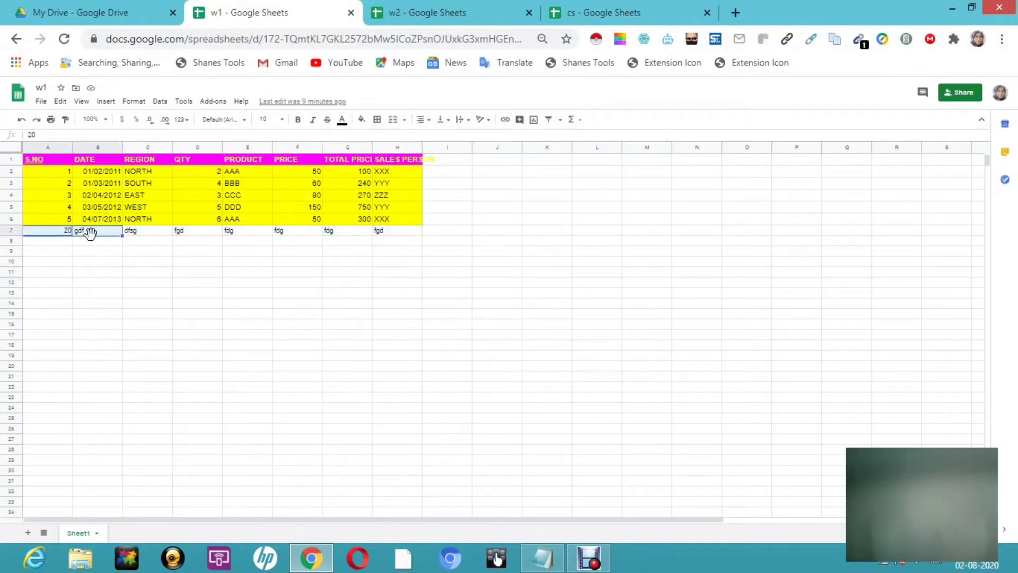
click(116, 258)
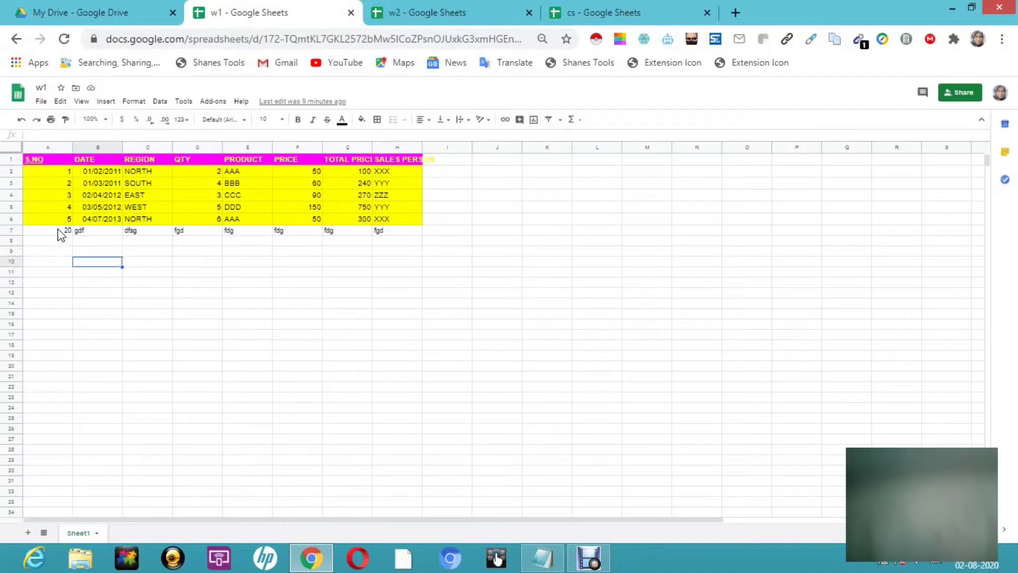
mouse_move(61, 234)
mouse_down()
mouse_move(302, 245)
mouse_move(413, 235)
mouse_up()
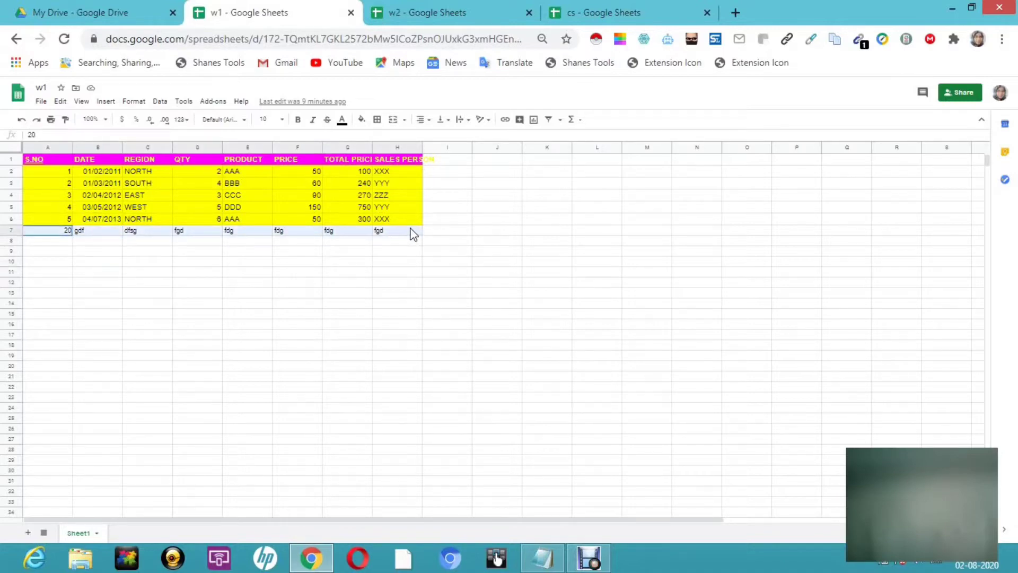
key(Delete)
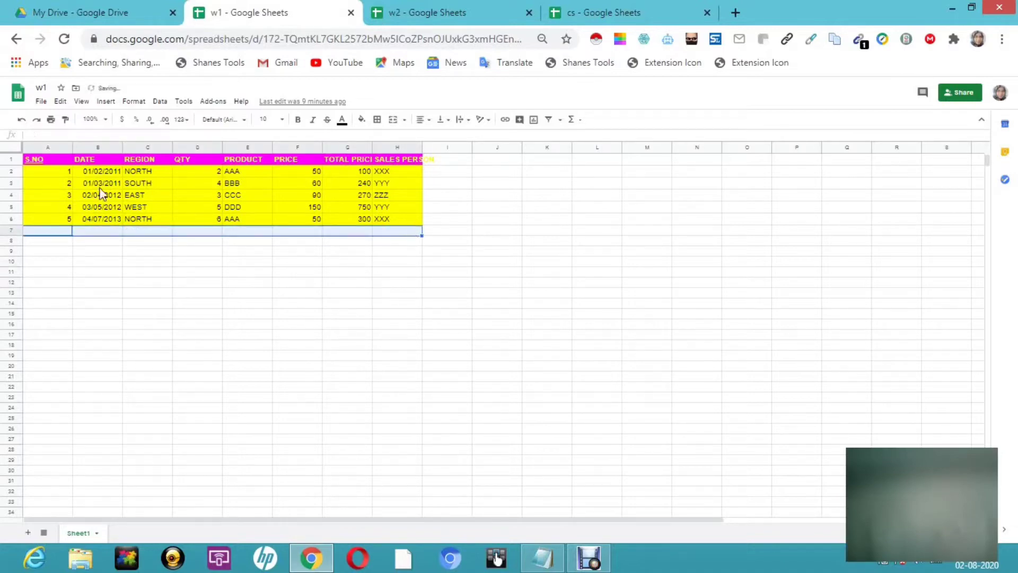
Set the zoom to 200% in both the w1 and w2 spreadsheets.
click(106, 120)
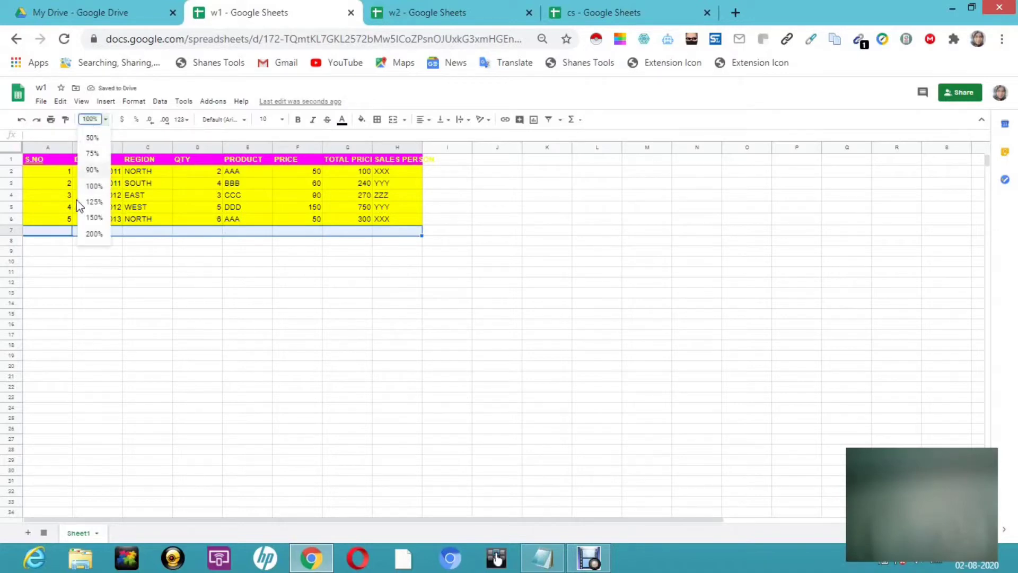
click(94, 235)
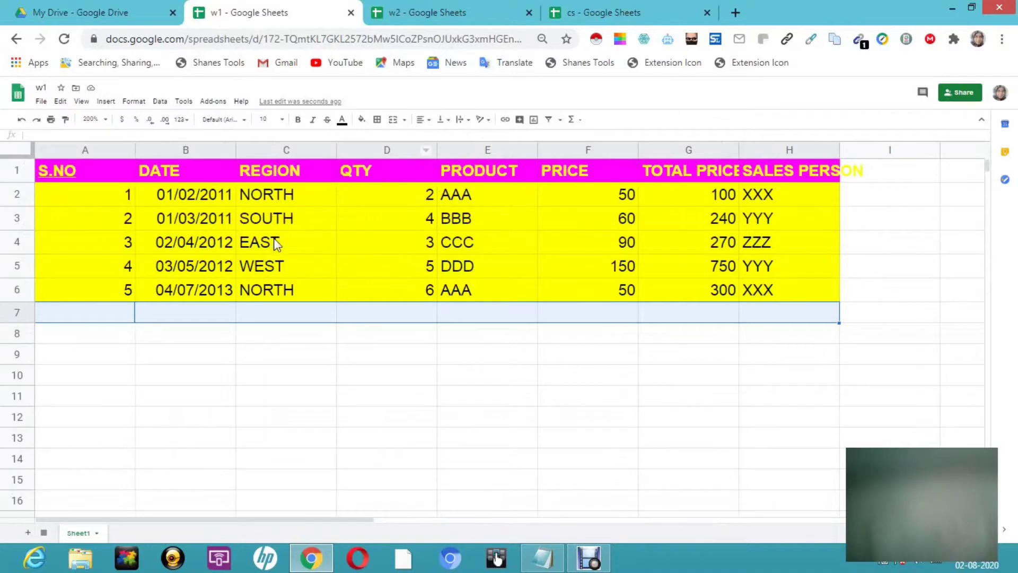
click(480, 19)
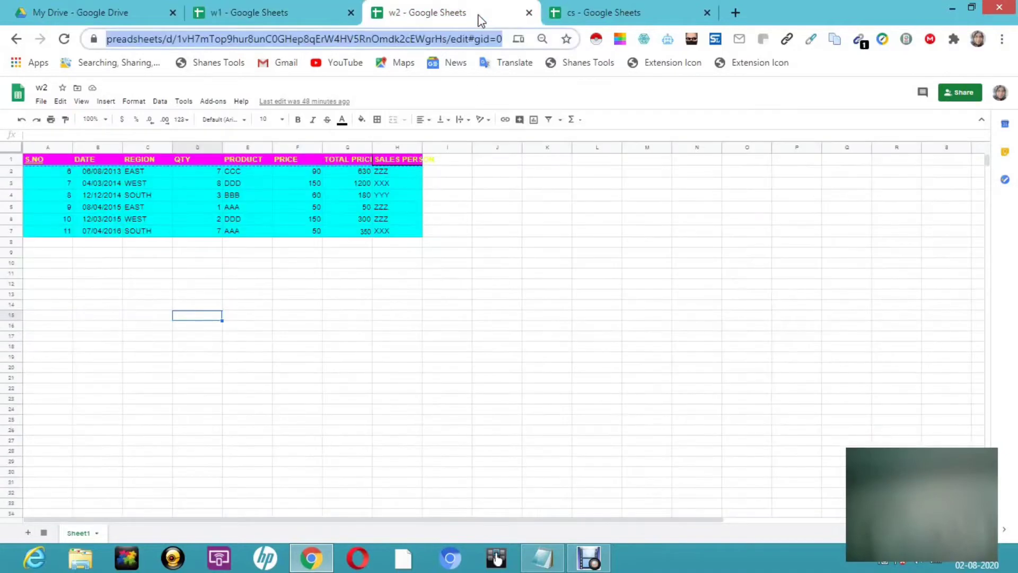
click(107, 118)
click(107, 120)
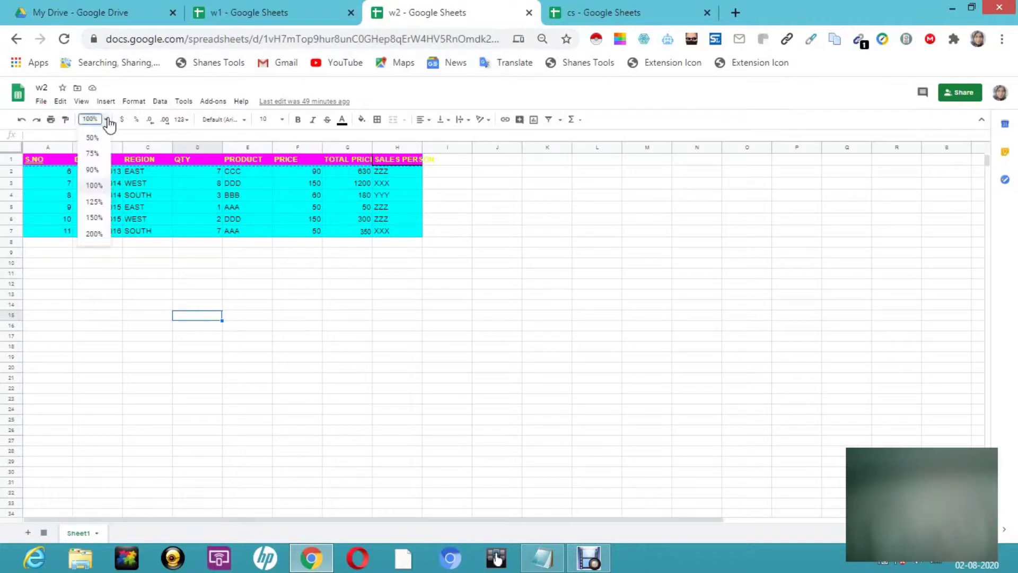
click(93, 233)
click(91, 241)
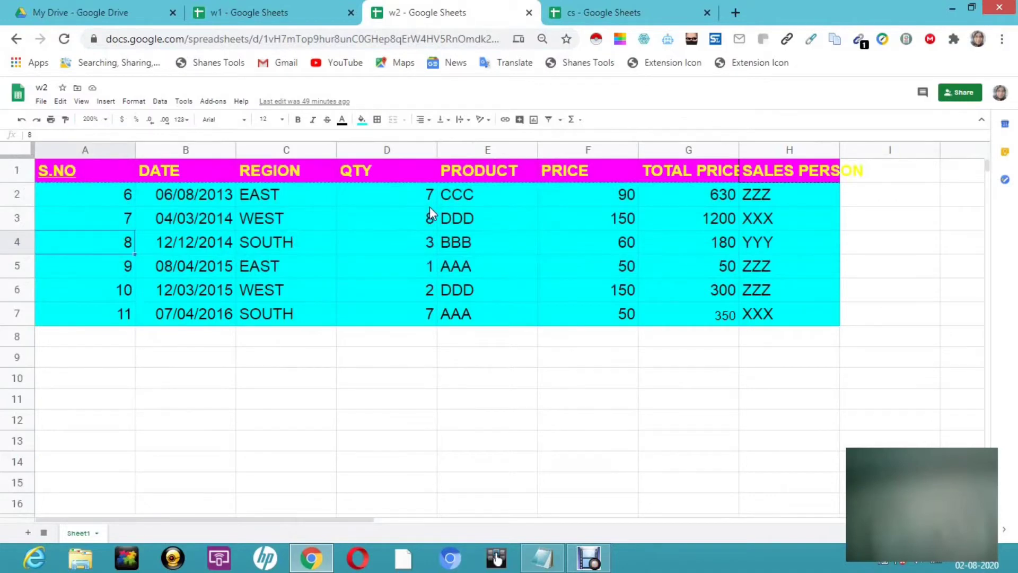
Compare the sales tables in w1 and w2, then return to cell A1 of the cs spreadsheet.
click(291, 7)
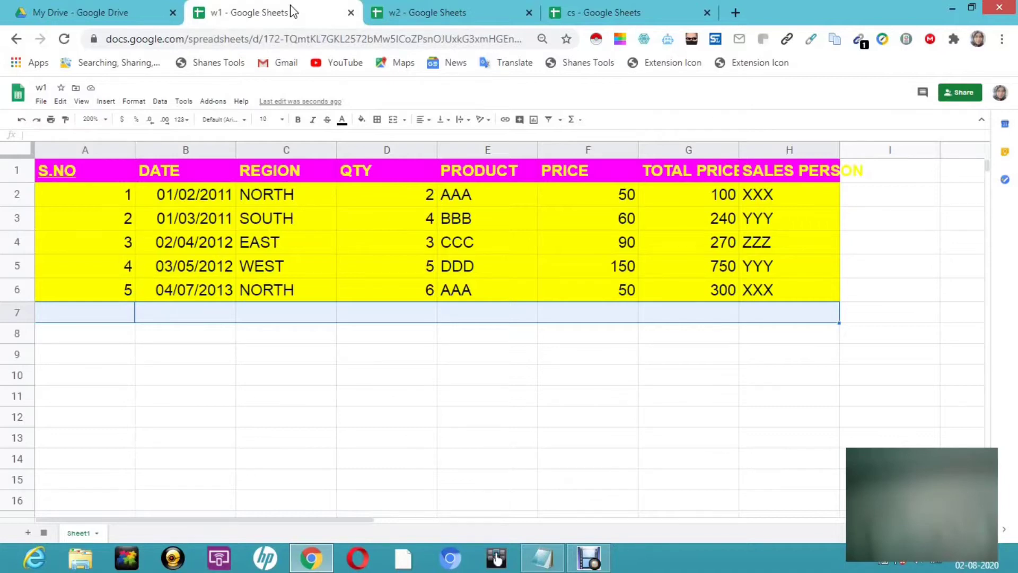
click(464, 17)
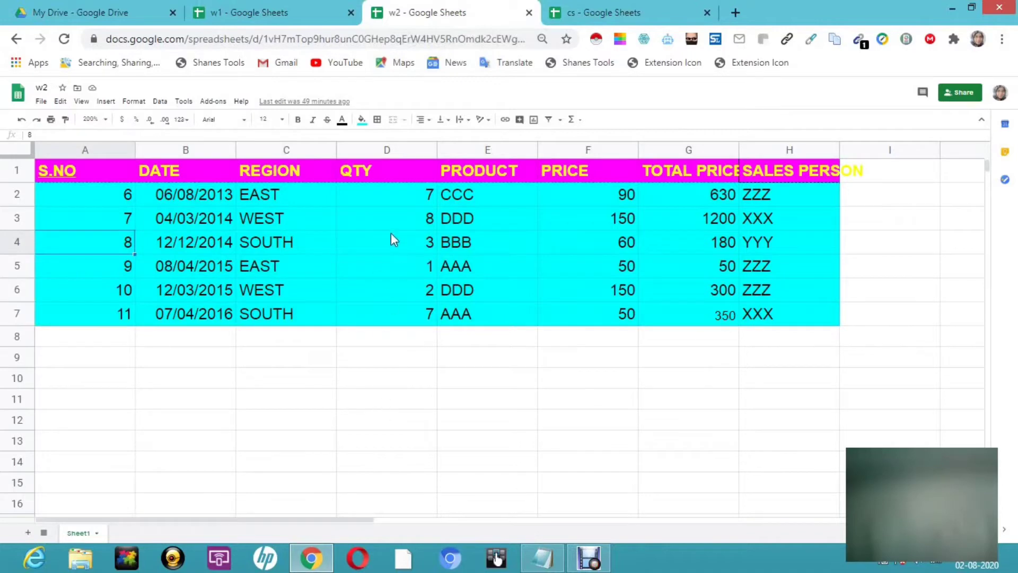
click(598, 13)
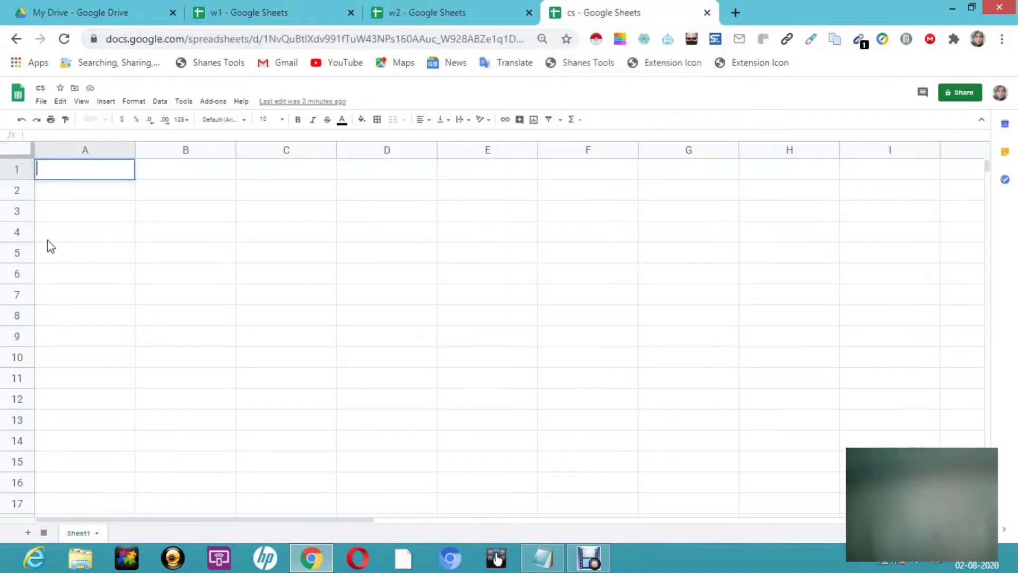
click(84, 173)
Copy the header row A1:H1 from the w2 spreadsheet and paste it into cs starting at cell A1.
click(422, 23)
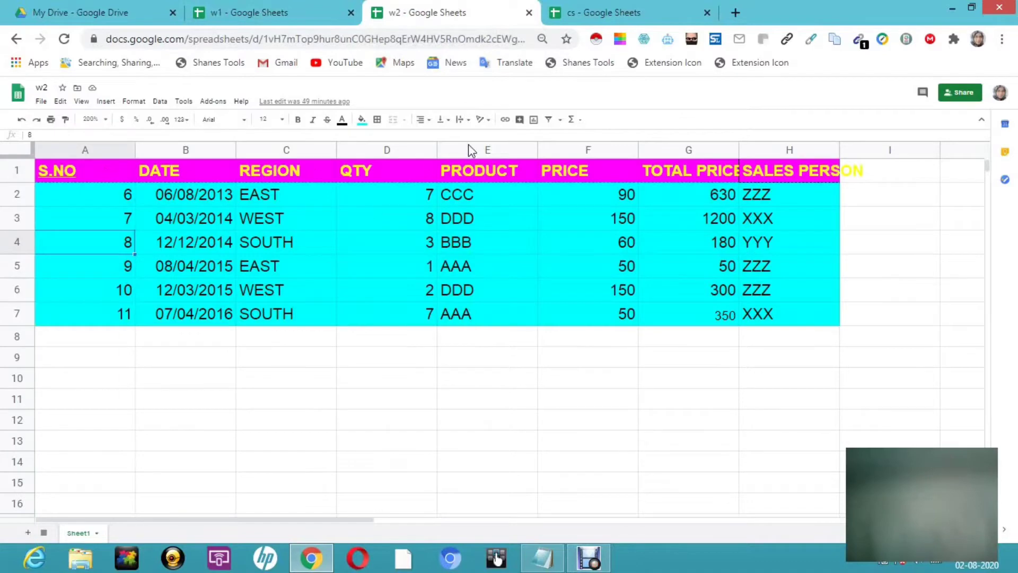
drag(90, 171, 821, 160)
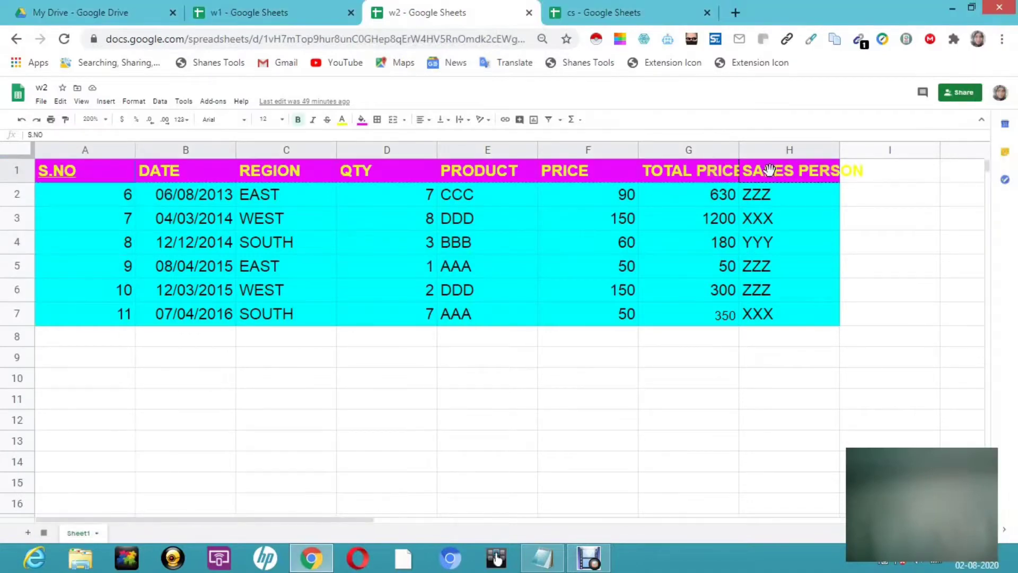
right_click(770, 170)
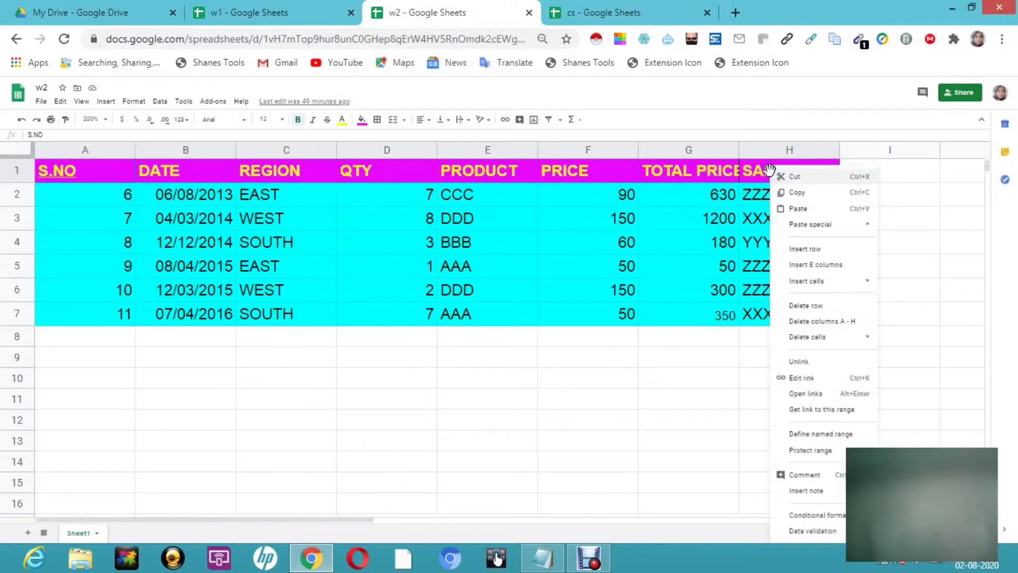
click(800, 197)
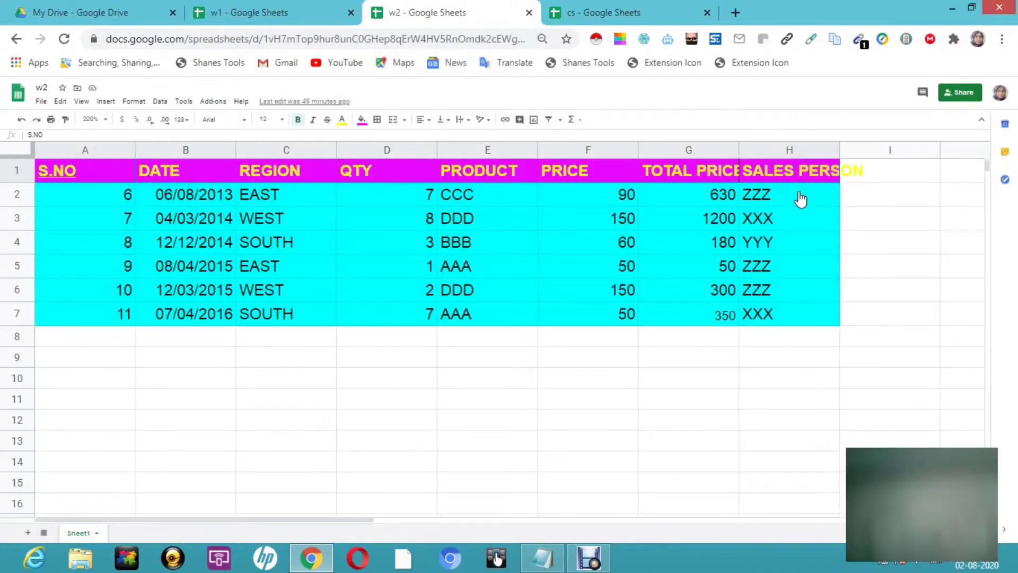
click(637, 9)
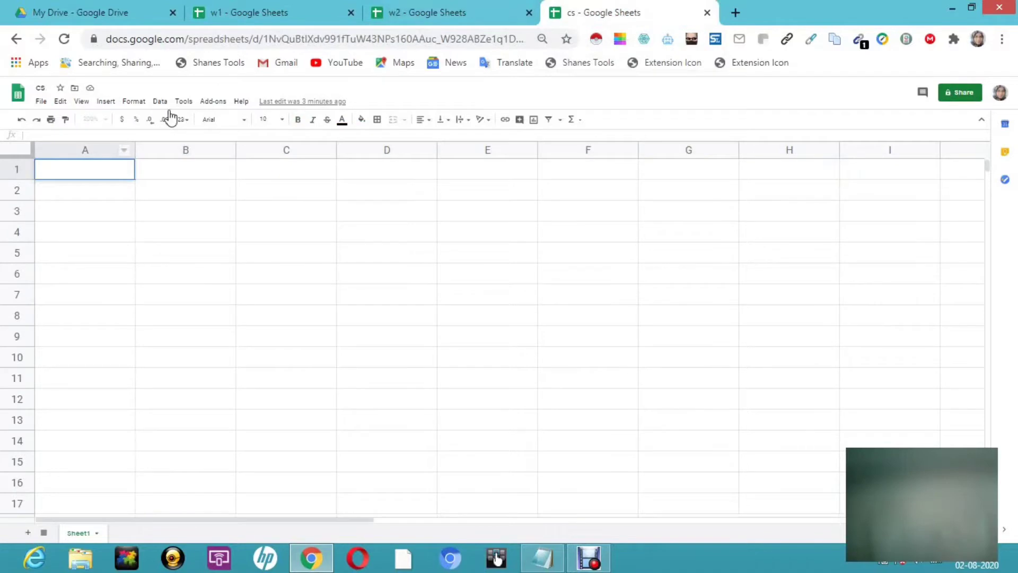
click(104, 176)
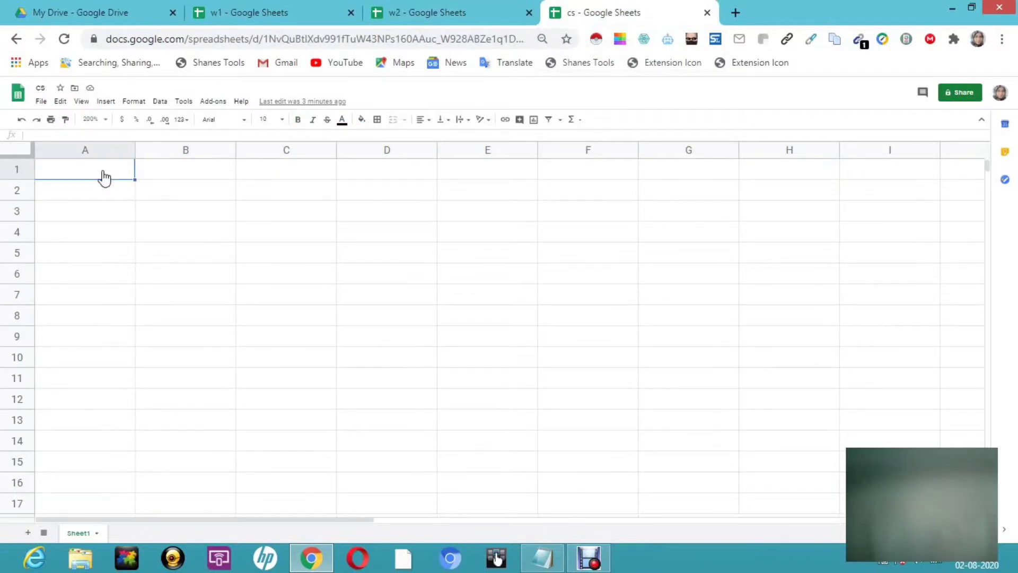
right_click(104, 177)
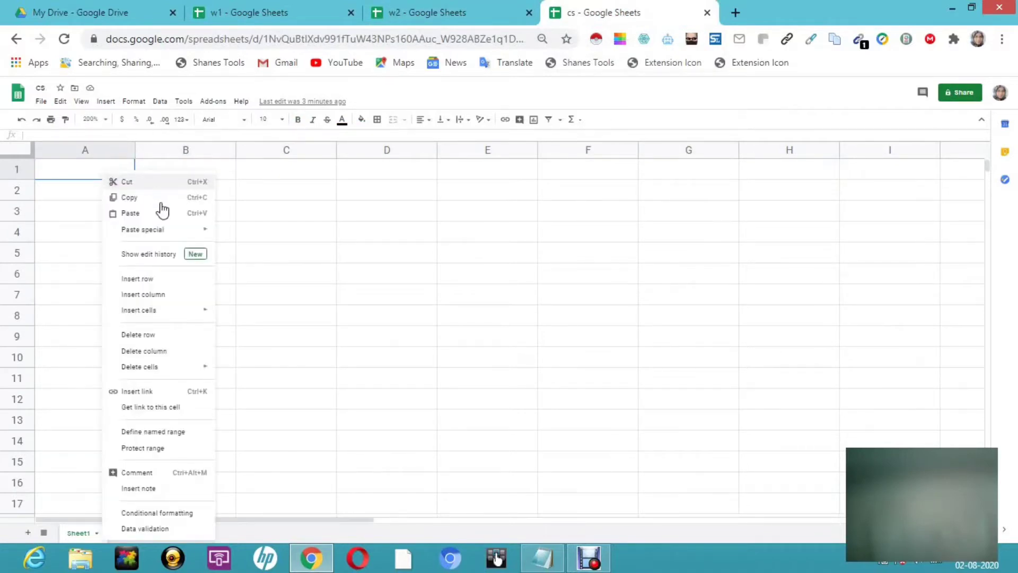
click(143, 215)
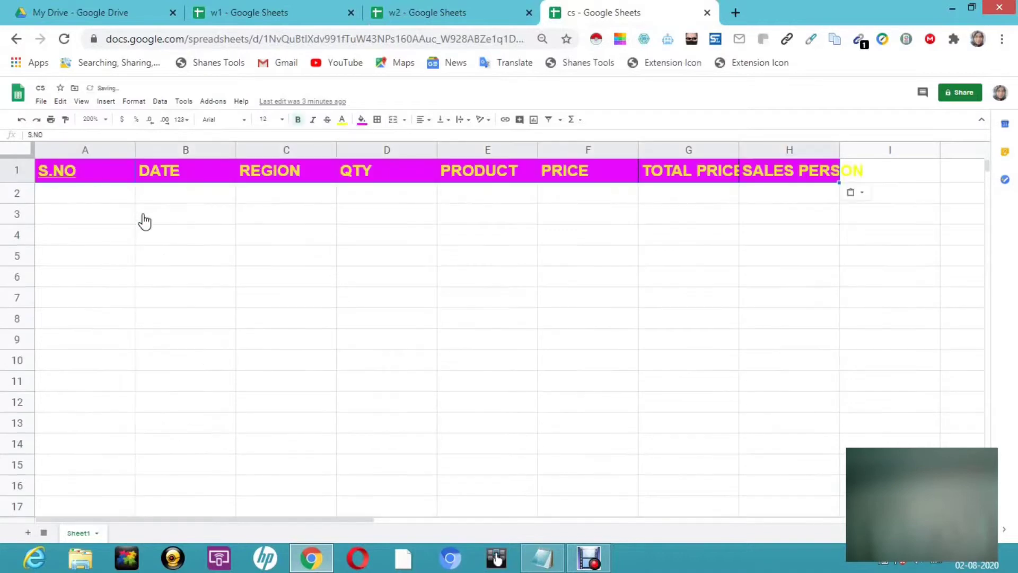
Start an IMPORTRANGE formula in cell A2 of cs with an empty pair of quotation marks for the source URL.
click(76, 201)
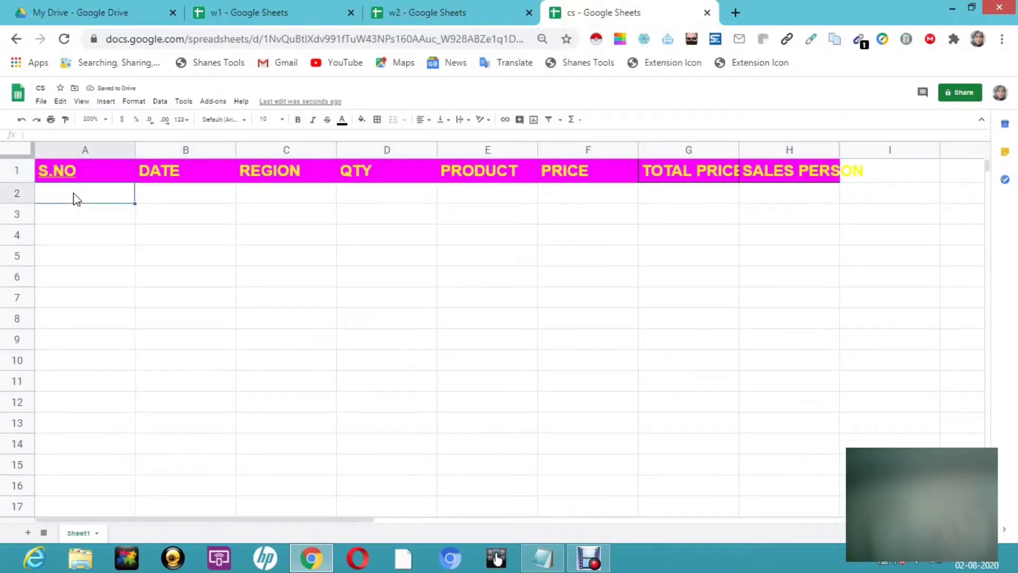
double_click(77, 198)
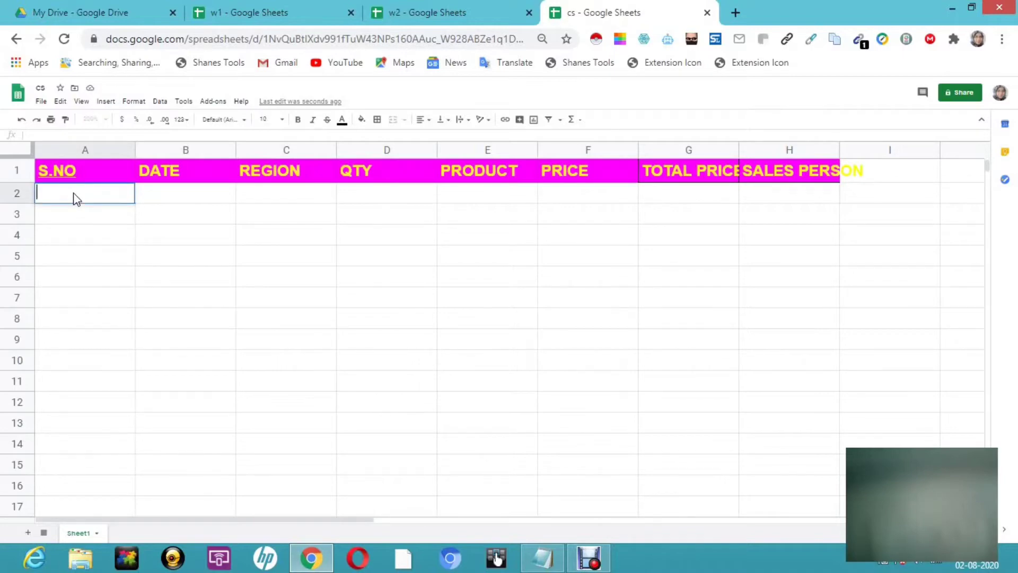
text(=)
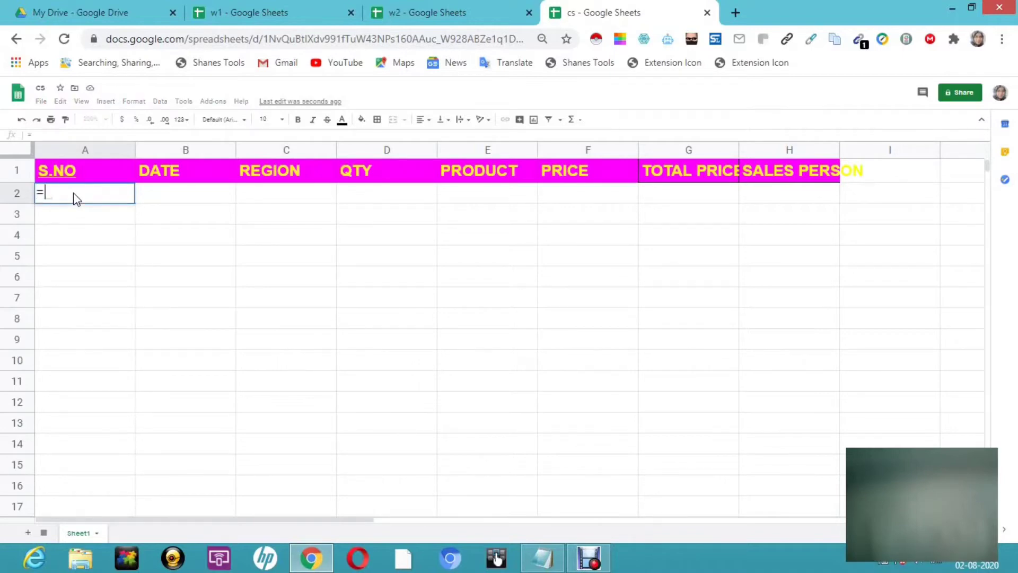
text(IM)
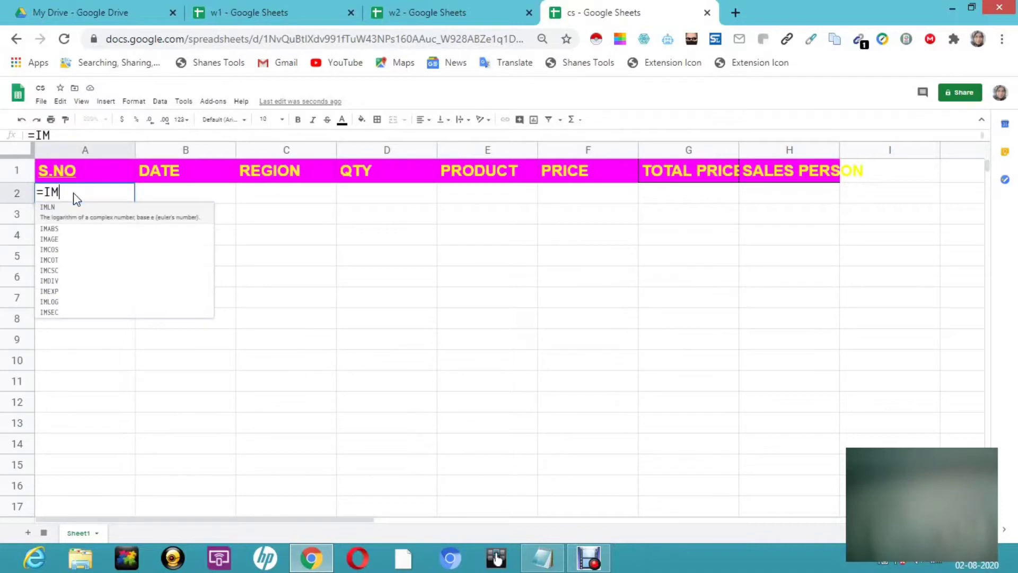
text(PORT)
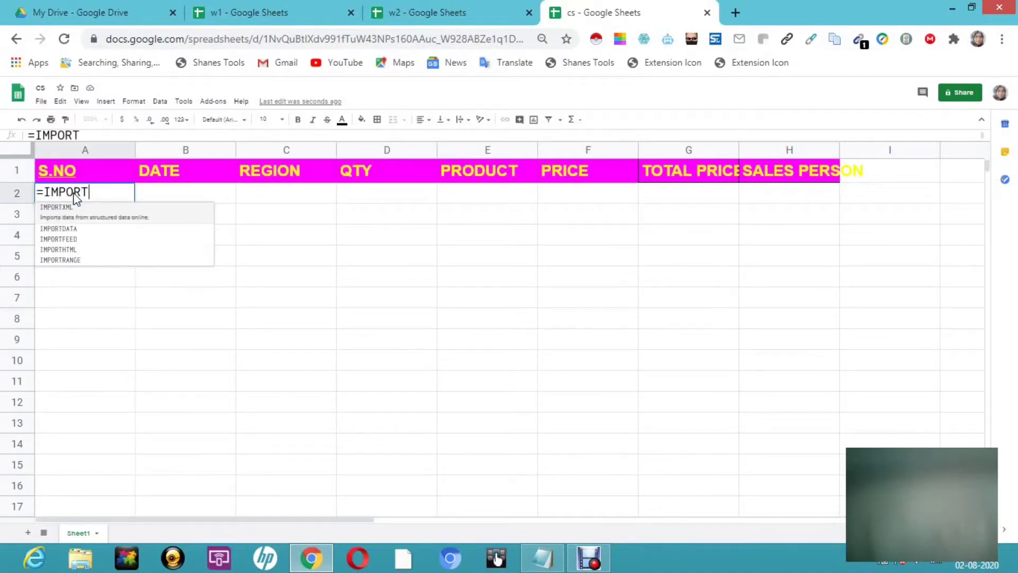
click(70, 260)
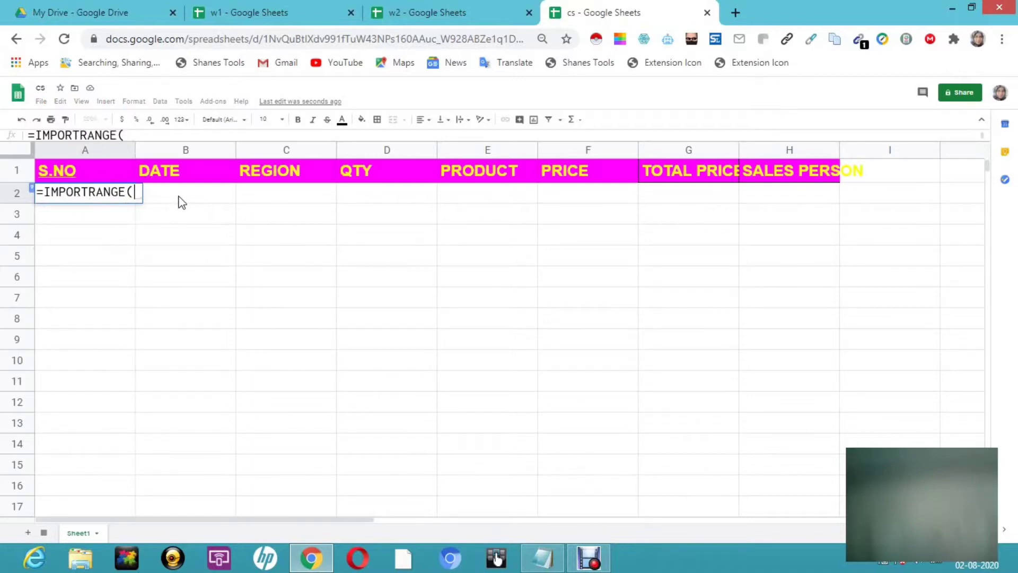
text(")
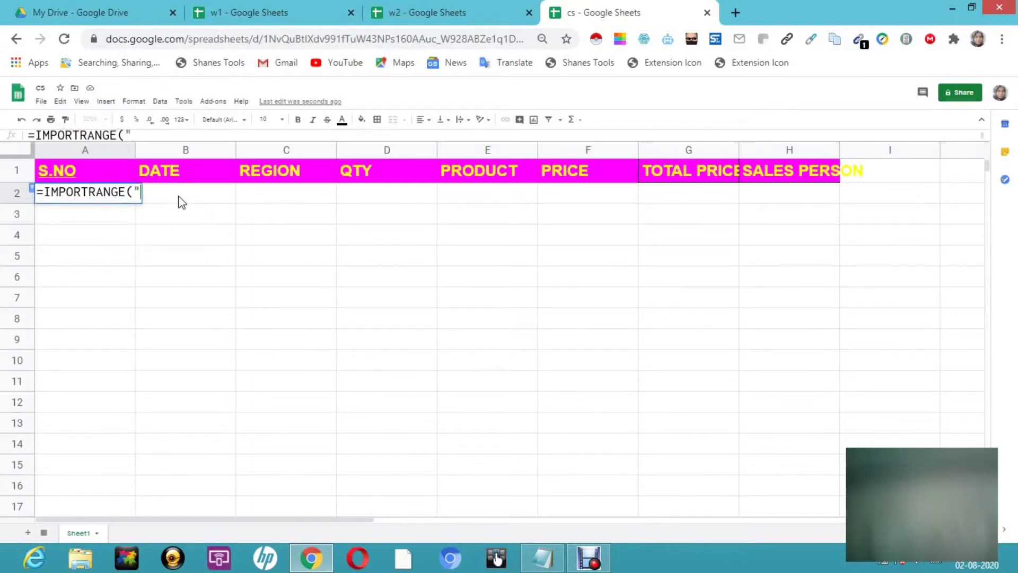
text(")
click(141, 190)
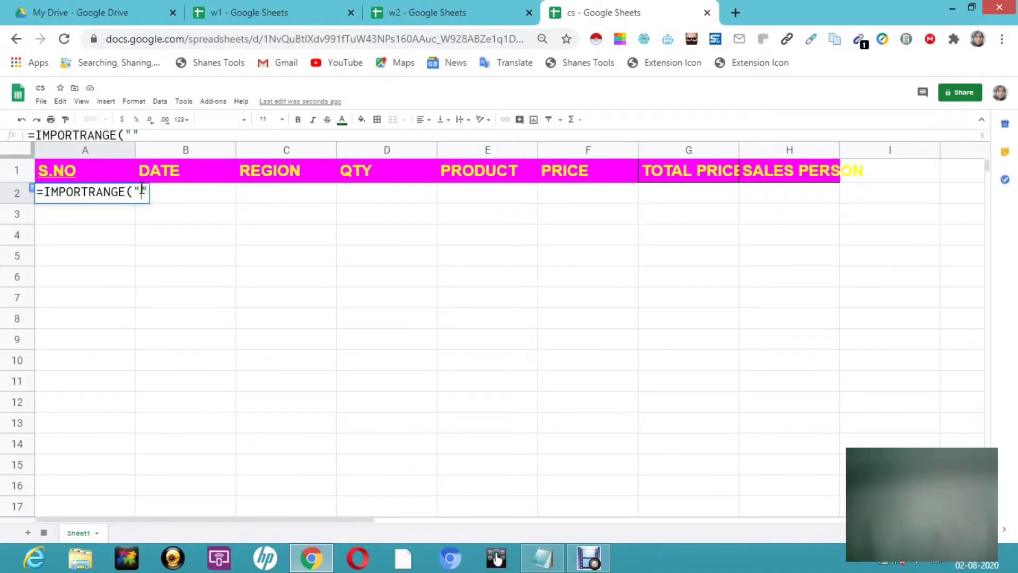
Copy the w1 spreadsheet's full URL and paste it between the formula's quotation marks in cs, followed by a comma.
click(288, 12)
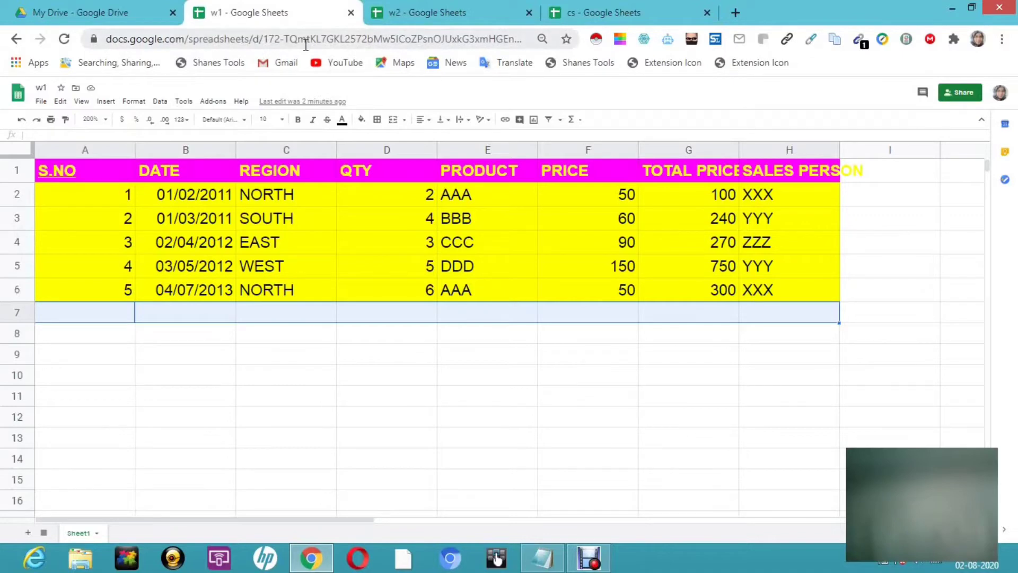
drag(108, 40, 560, 53)
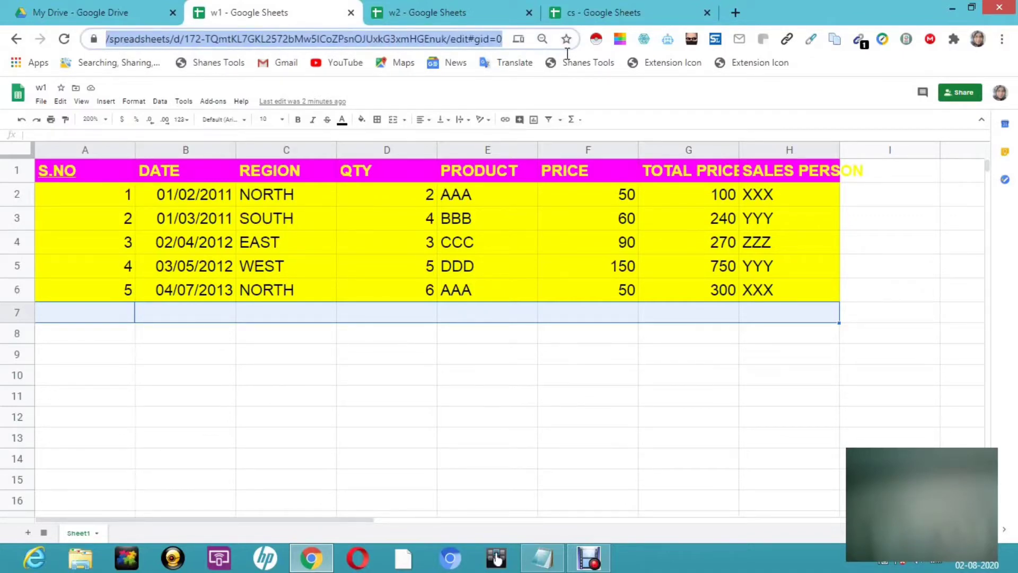
right_click(443, 37)
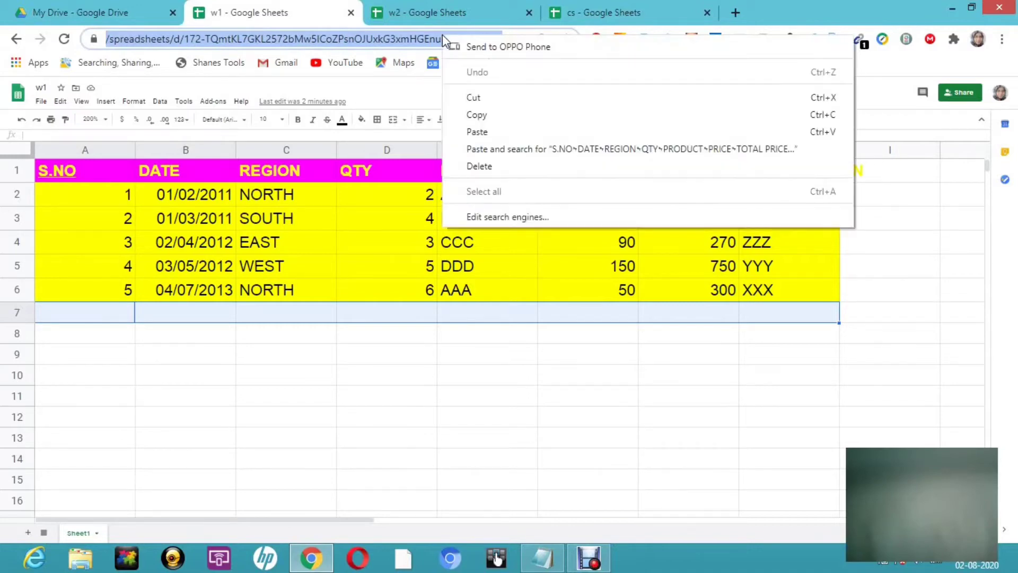
click(477, 115)
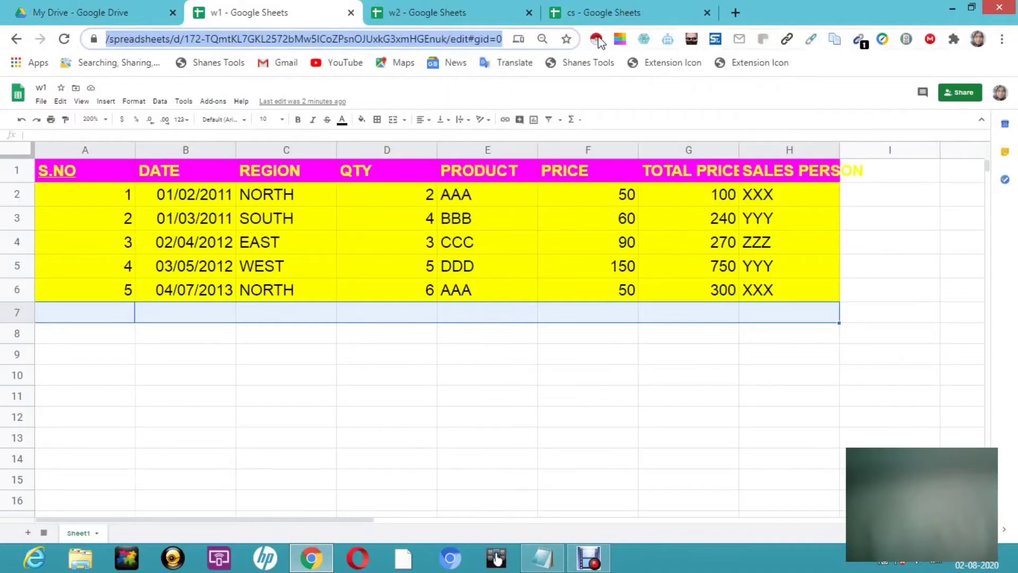
click(616, 14)
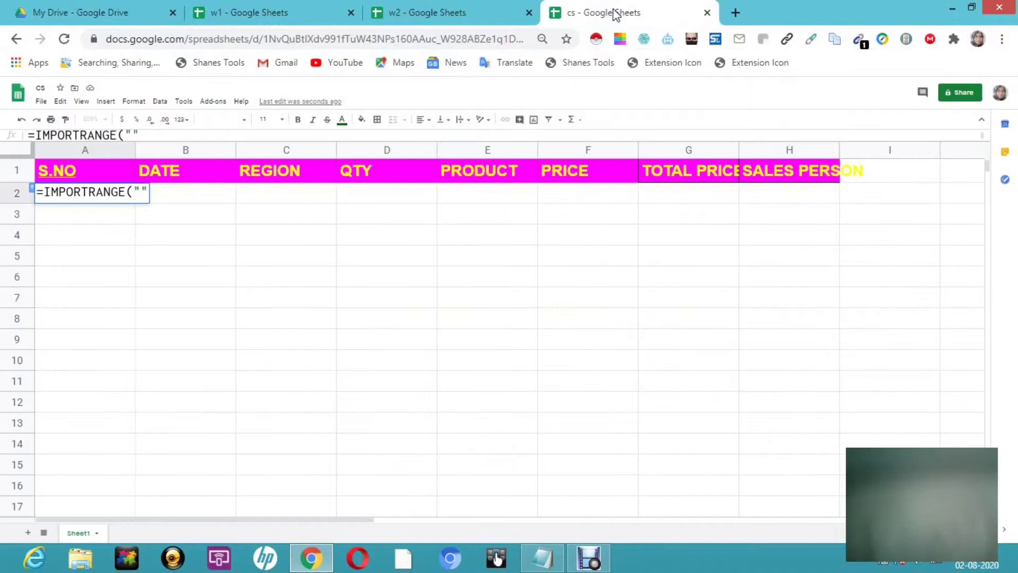
right_click(142, 190)
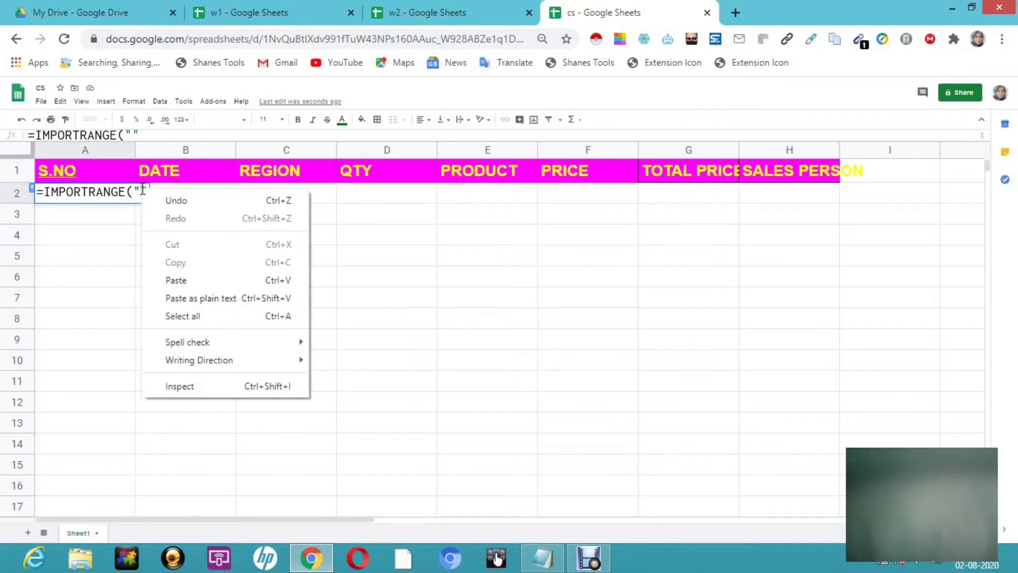
click(192, 287)
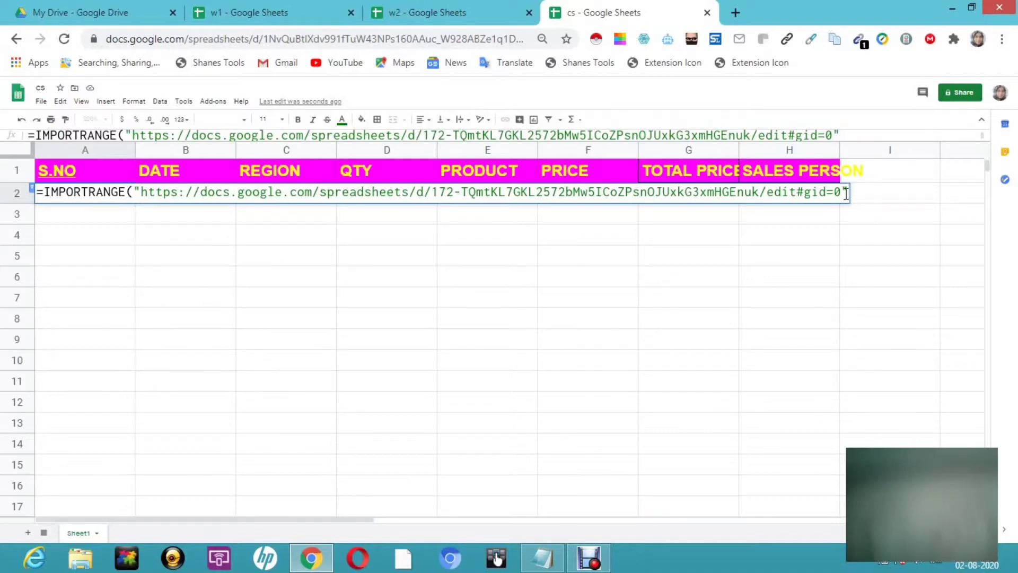
text(,)
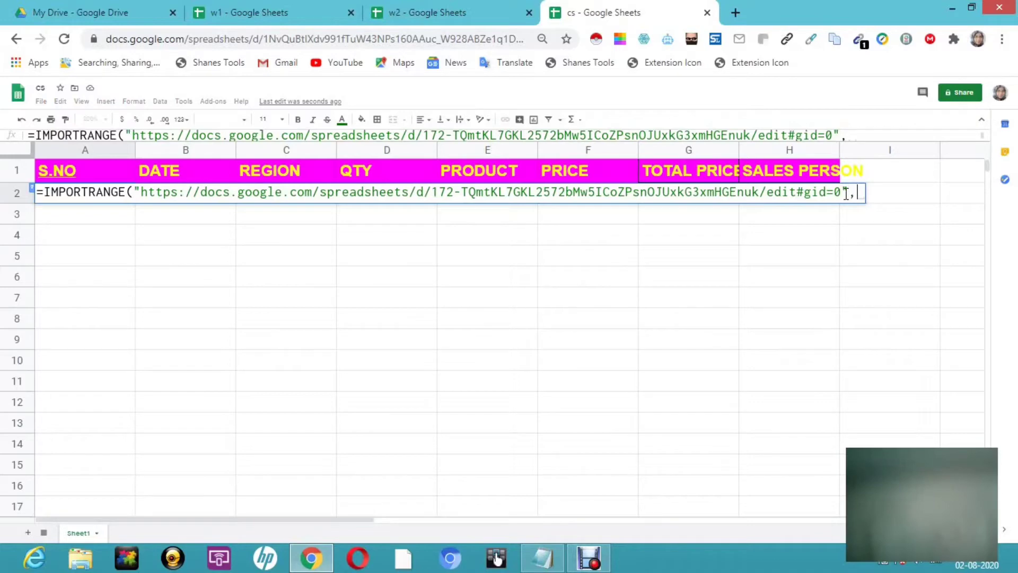
Check where the data rows begin in w1, then open the quoted range argument of the A2 formula in cs.
click(249, 12)
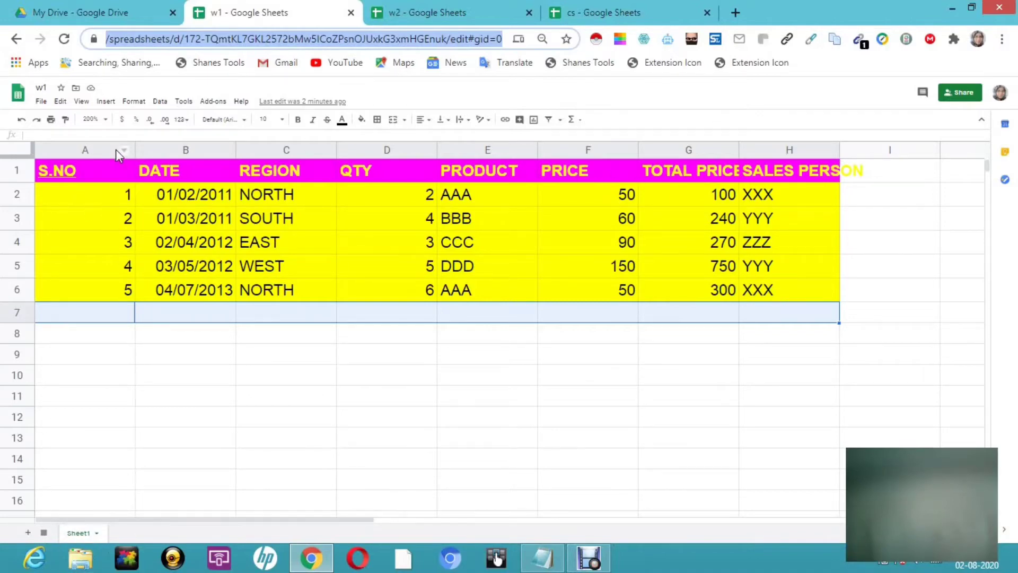
mouse_move(109, 173)
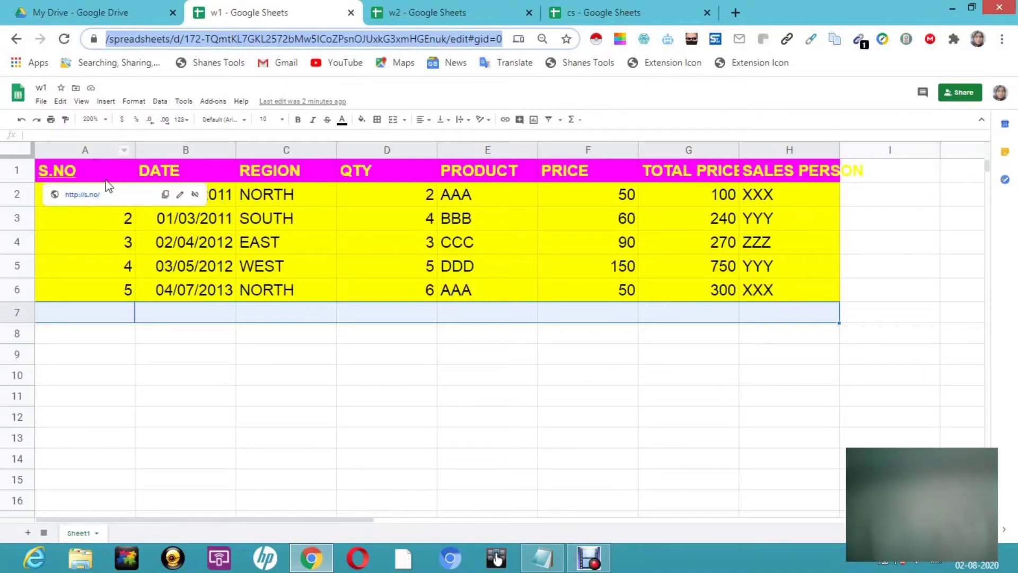
click(96, 215)
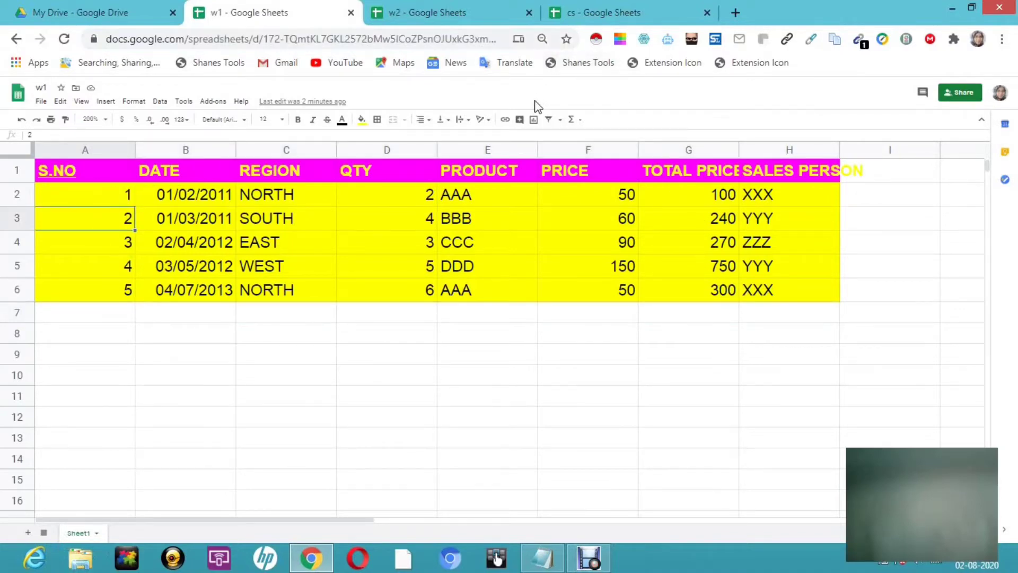
click(602, 12)
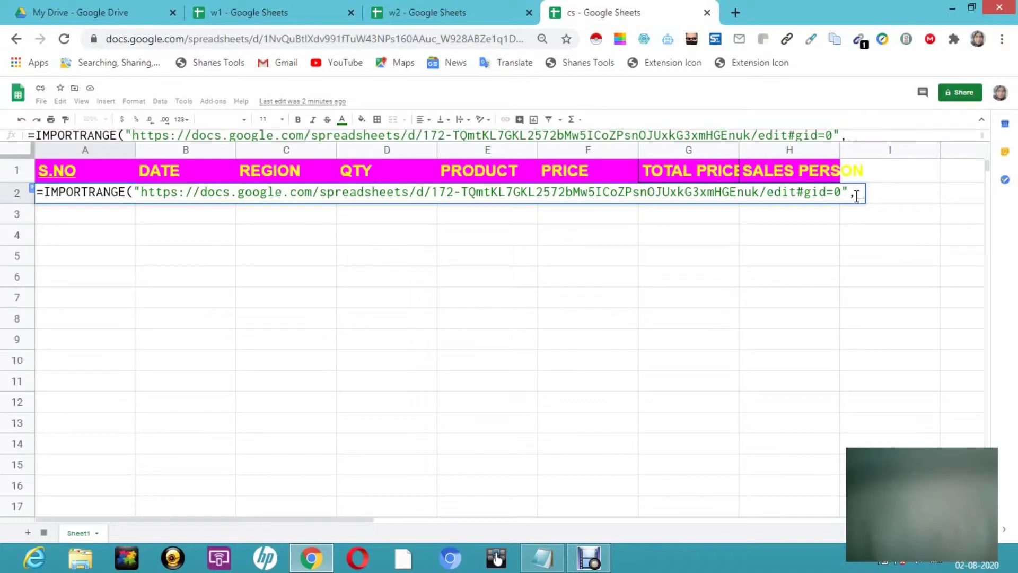
text(")
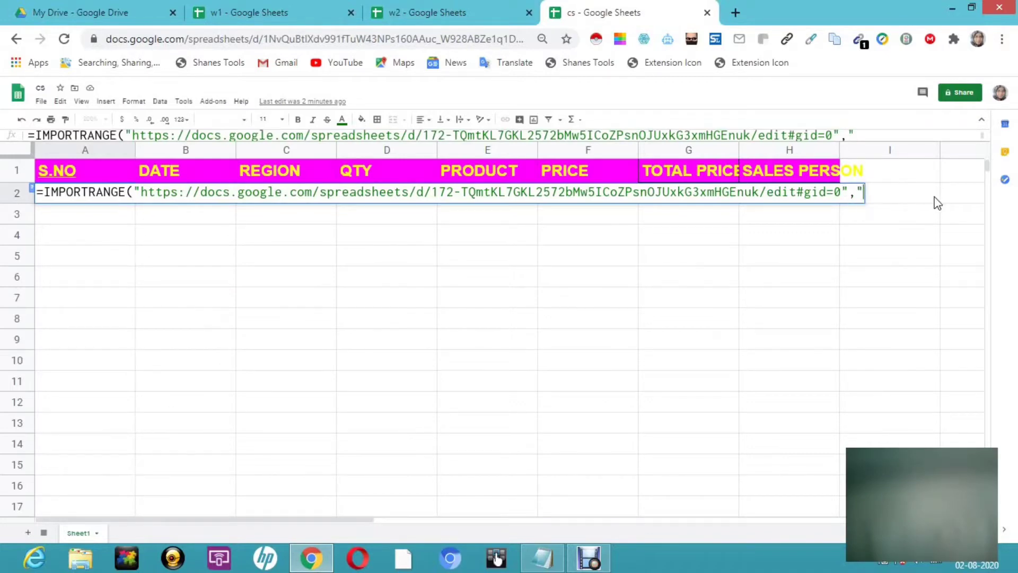
text(SHEET1)
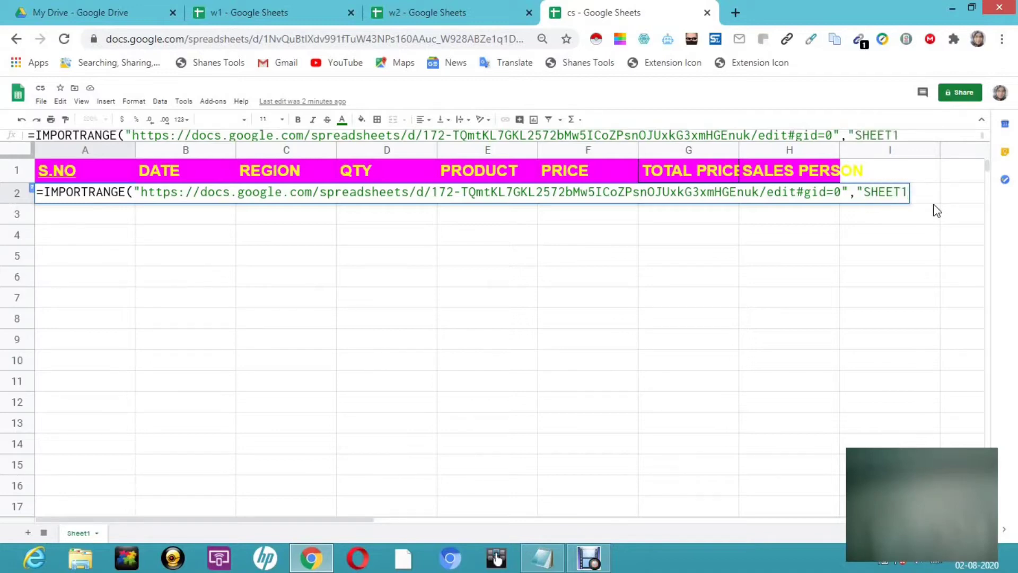
key(BackSpace)
key(BackSpace)
key(BackSpace)
key(BackSpace)
key(BackSpace)
key(BackSpace)
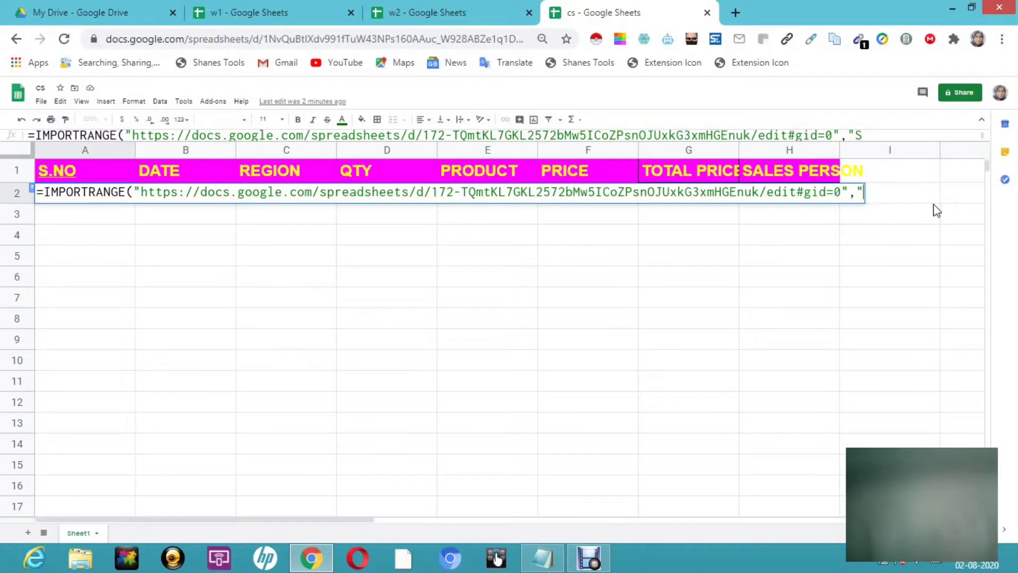
Complete the A2 formula with the range "sheet1!A2:H6", enter it, and compare the imported rows with w1.
text(sheet)
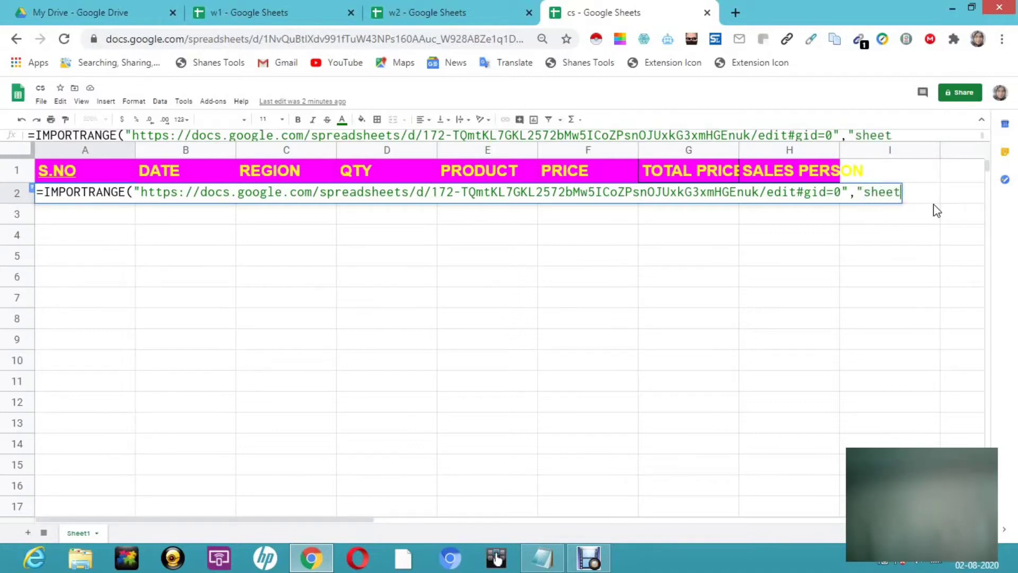
text(1)
text(!A2)
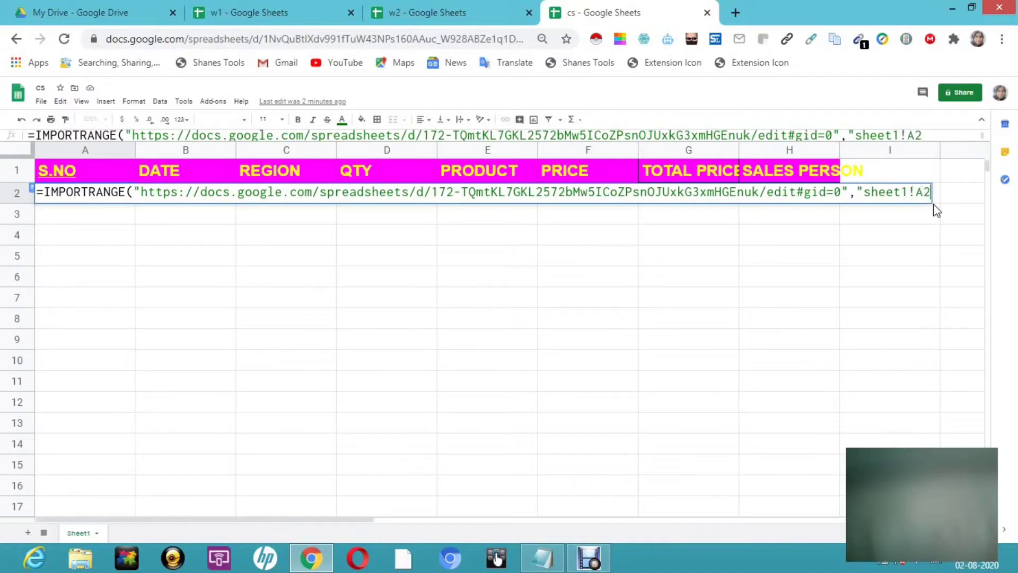
text(:)
click(280, 20)
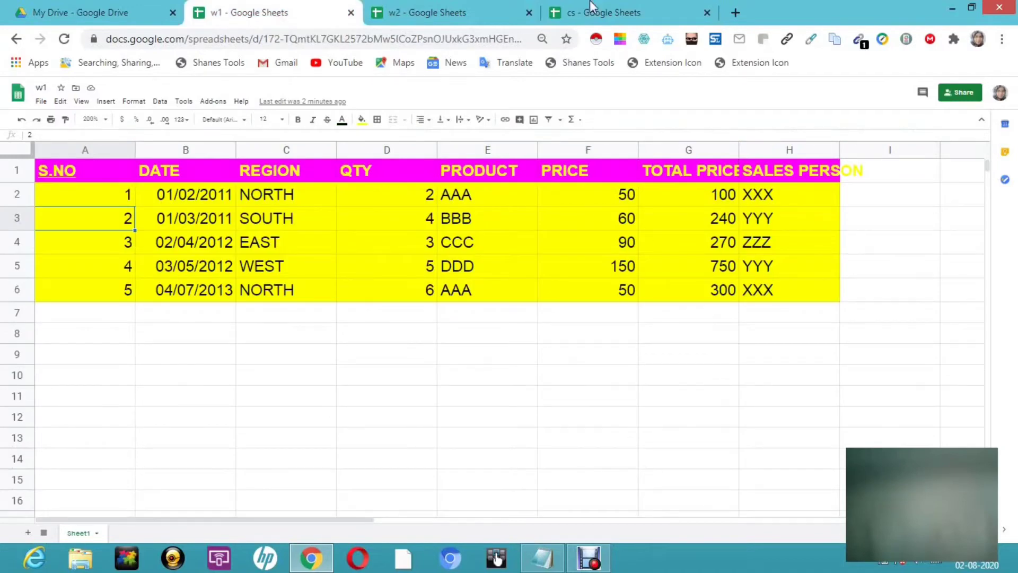
click(600, 8)
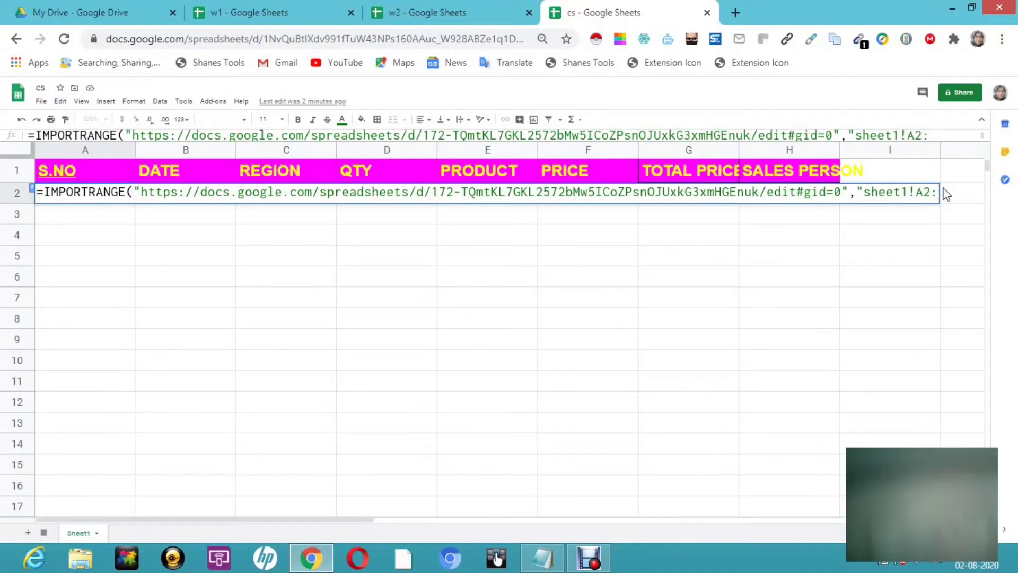
text(H6))
key(Return)
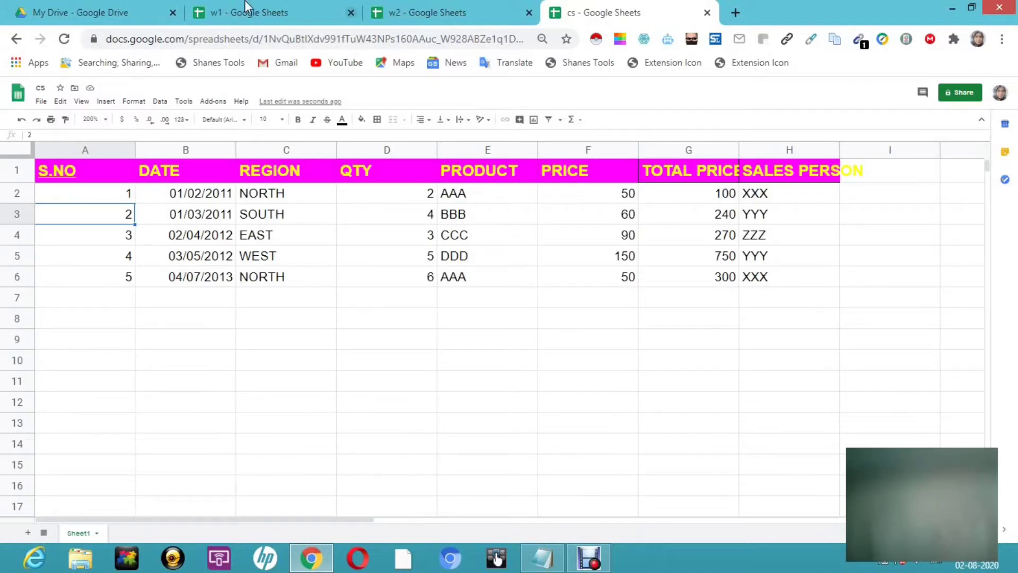
click(235, 15)
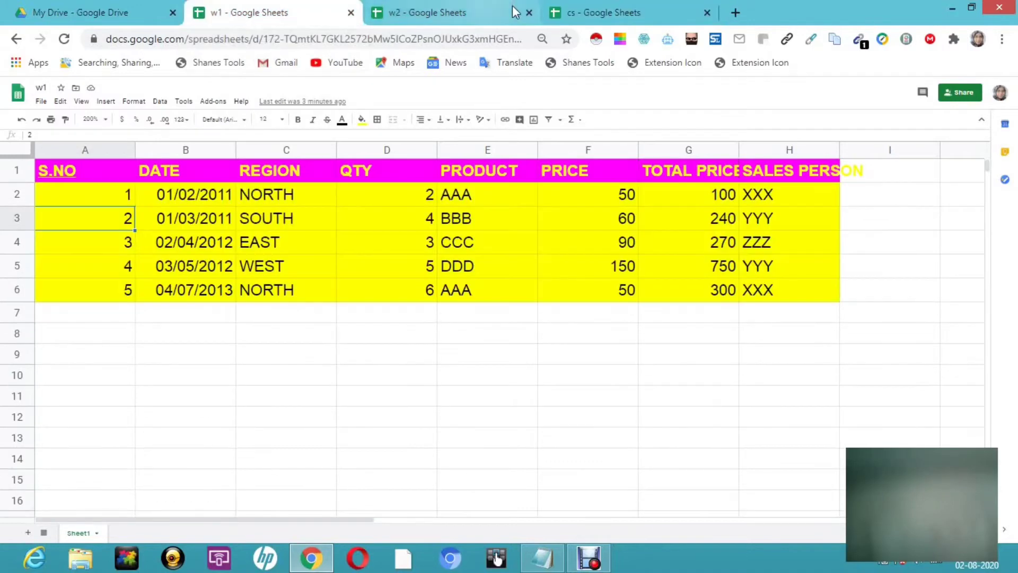
click(607, 11)
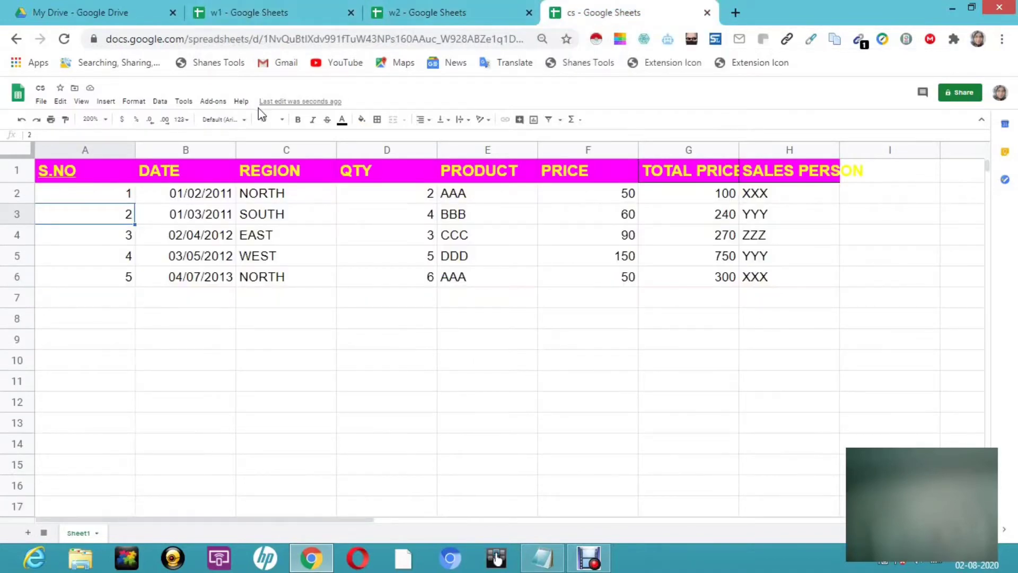
Copy the w1 IMPORTRANGE formula from cell A2 without its equals sign and paste it into the blank Notepad document.
click(106, 190)
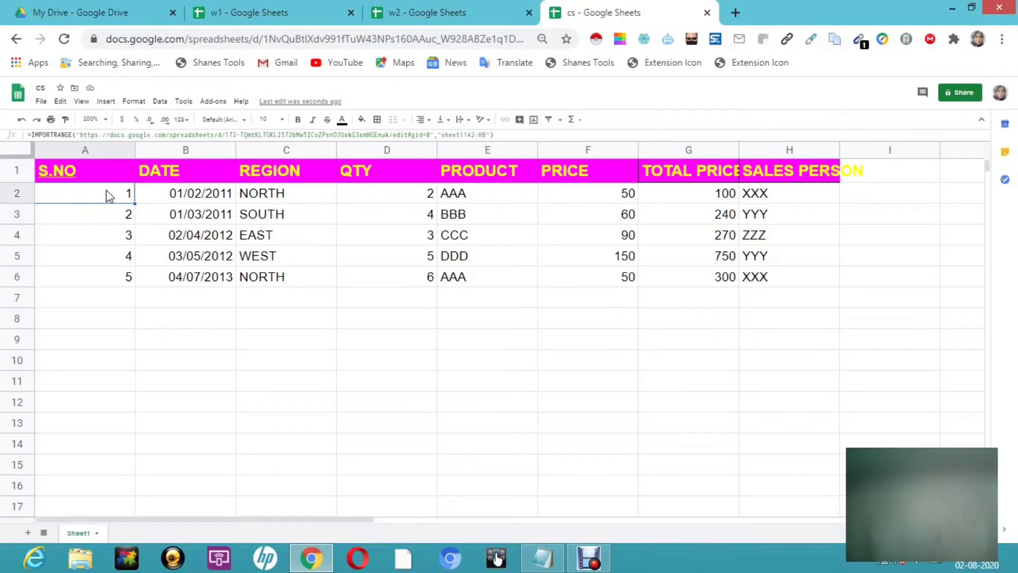
click(33, 135)
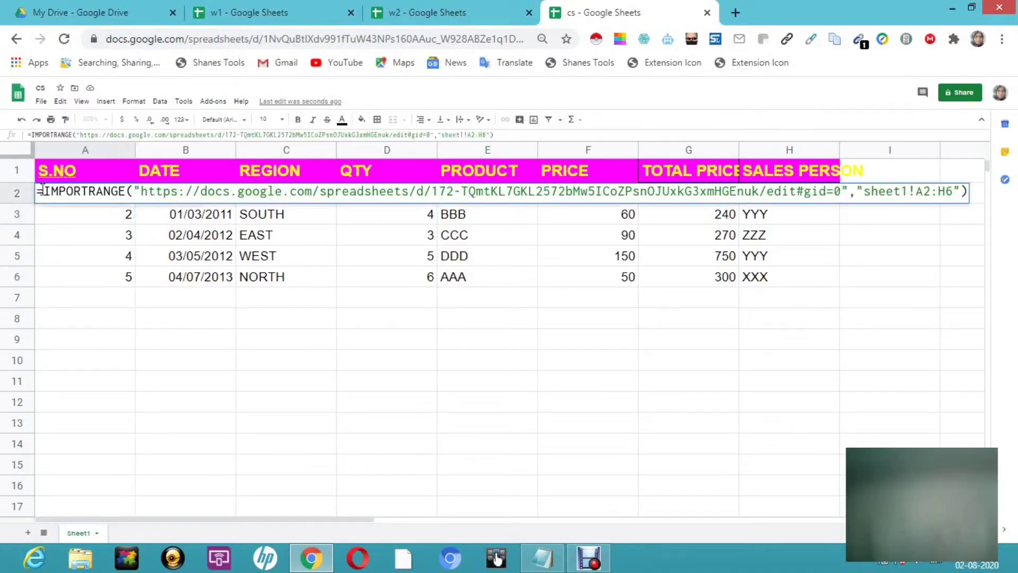
drag(47, 190, 969, 210)
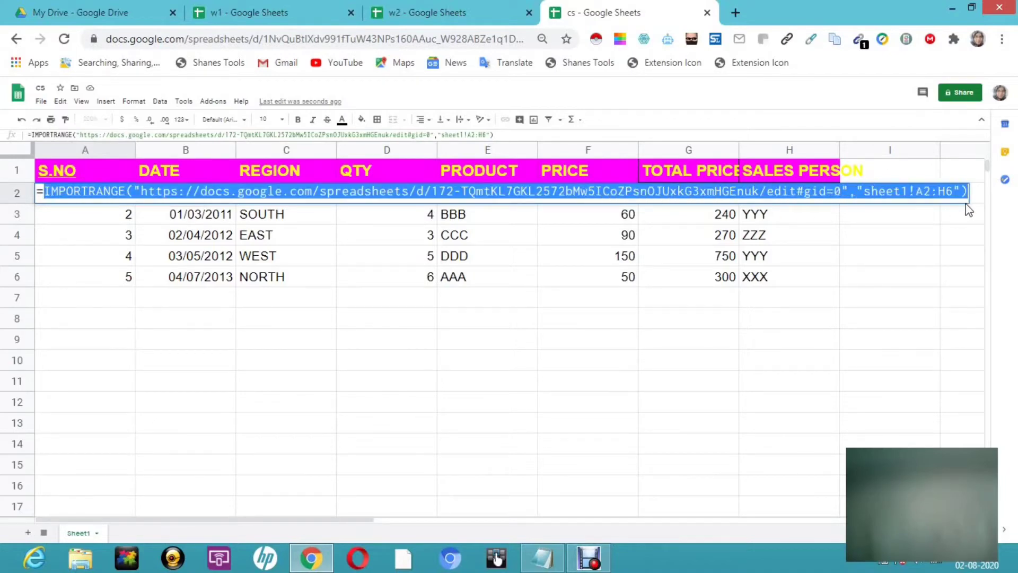
right_click(707, 195)
click(692, 227)
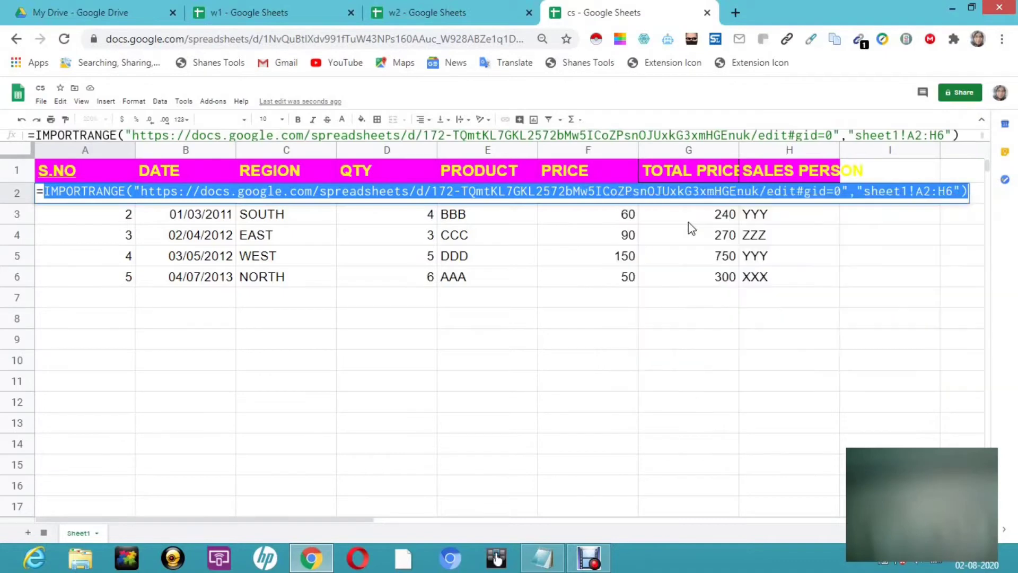
click(543, 560)
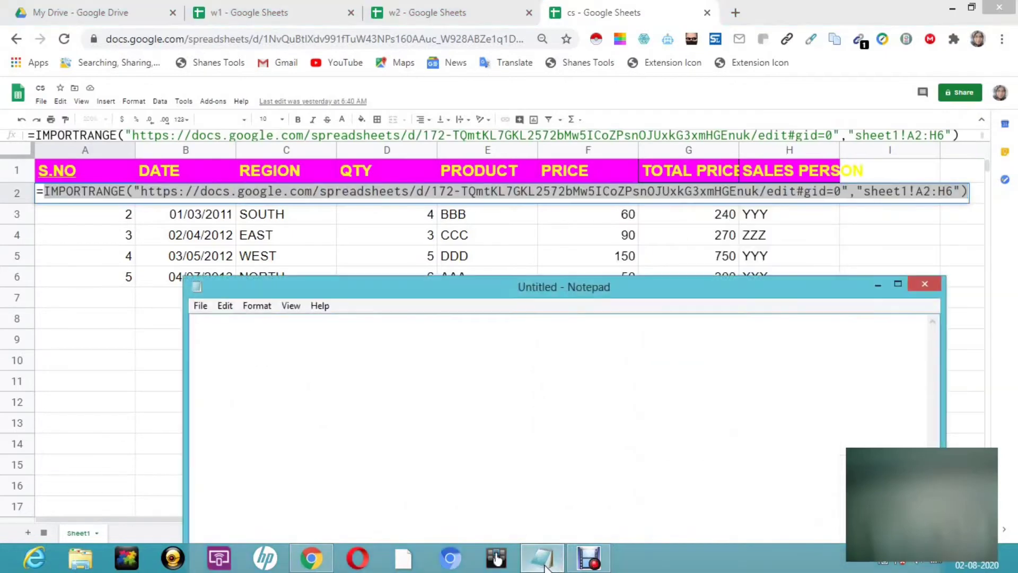
right_click(236, 350)
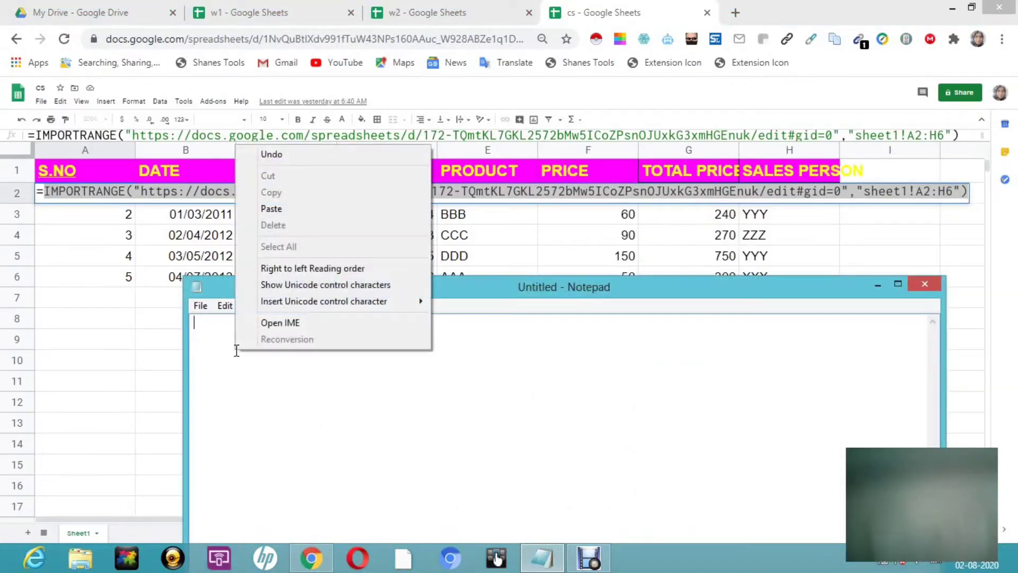
click(272, 208)
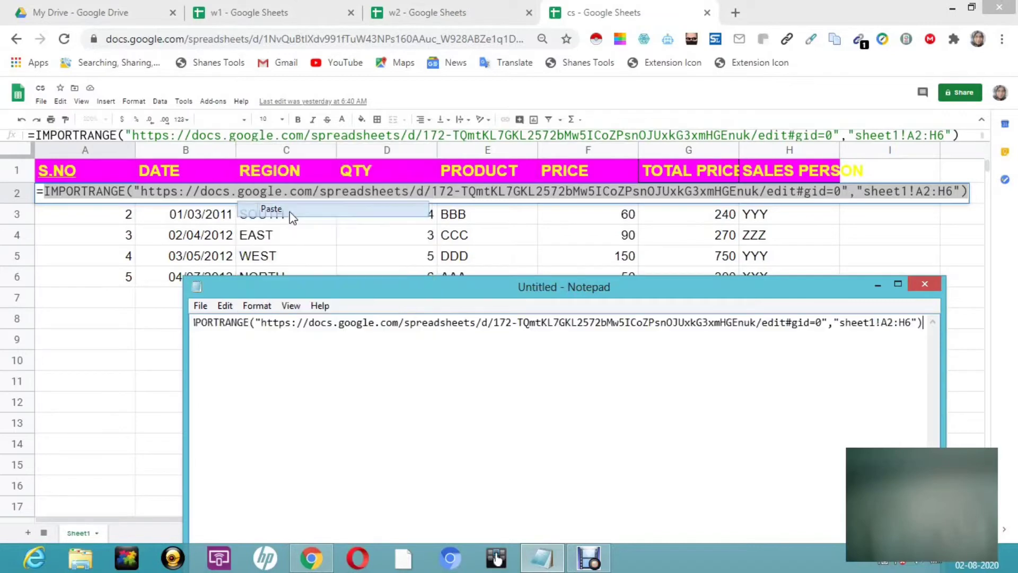
click(879, 288)
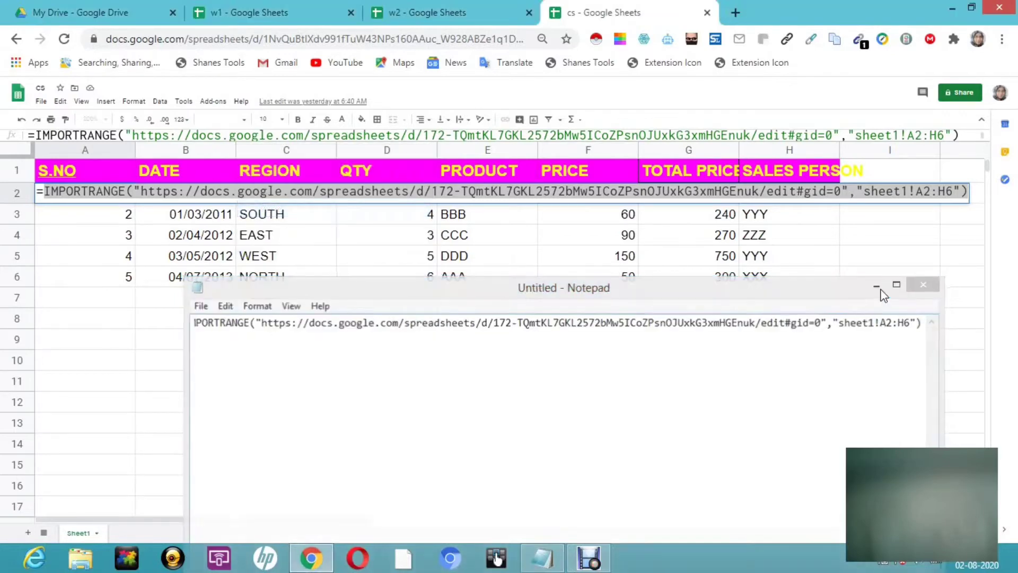
key(ctrl+a)
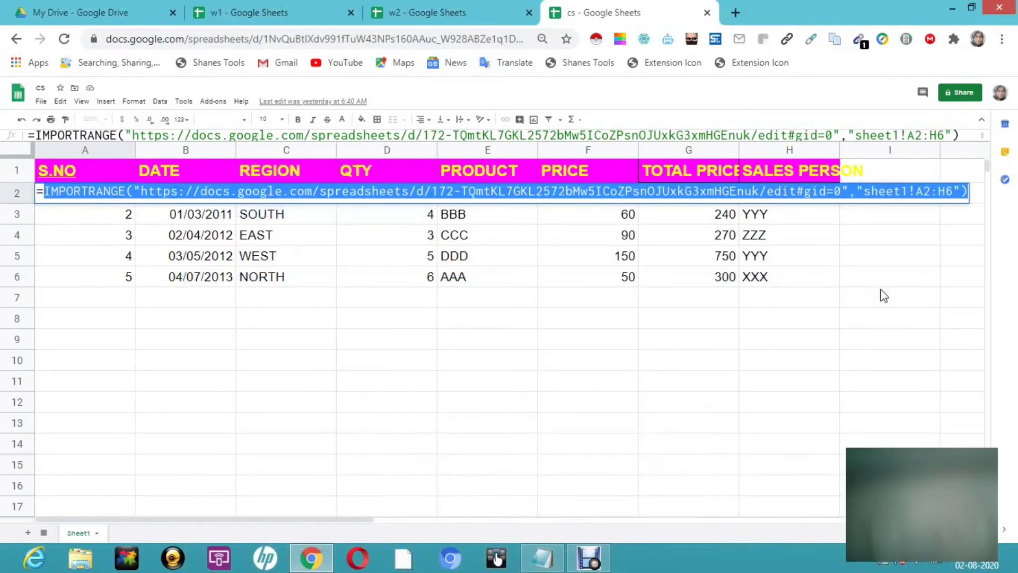
Copy the w2 spreadsheet's full URL and return to the open A2 formula in cs.
click(450, 7)
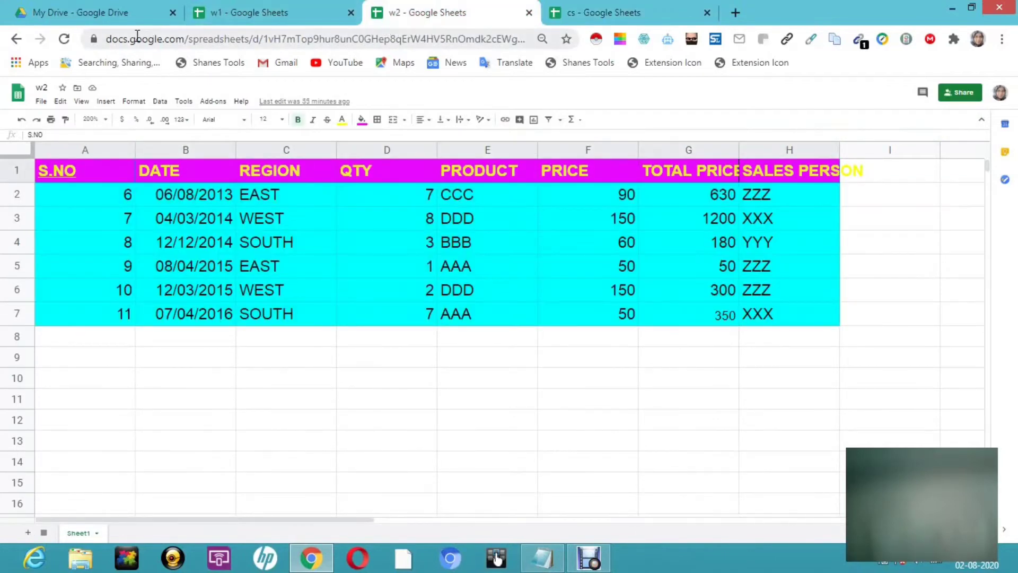
drag(107, 38, 630, 79)
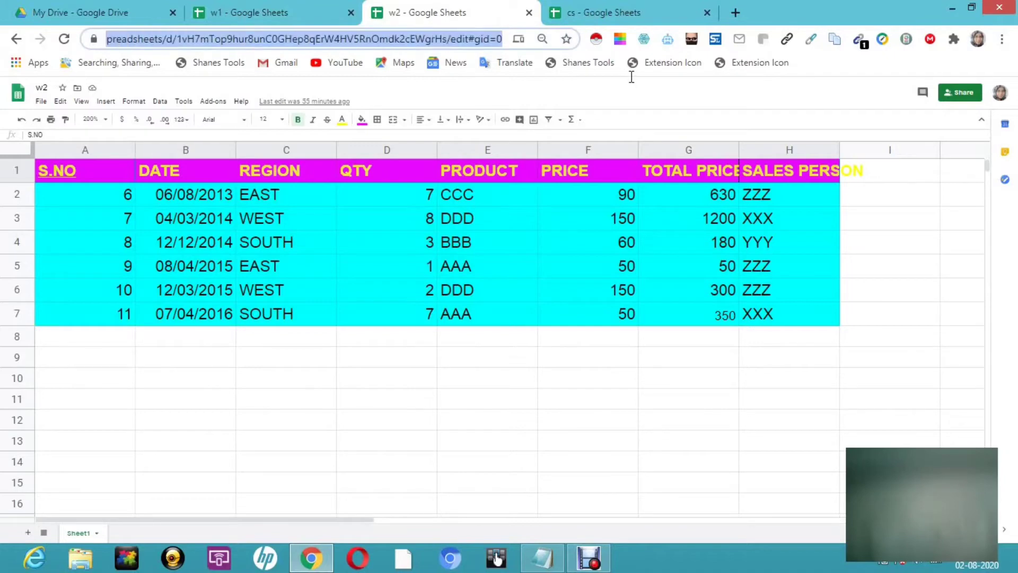
right_click(429, 40)
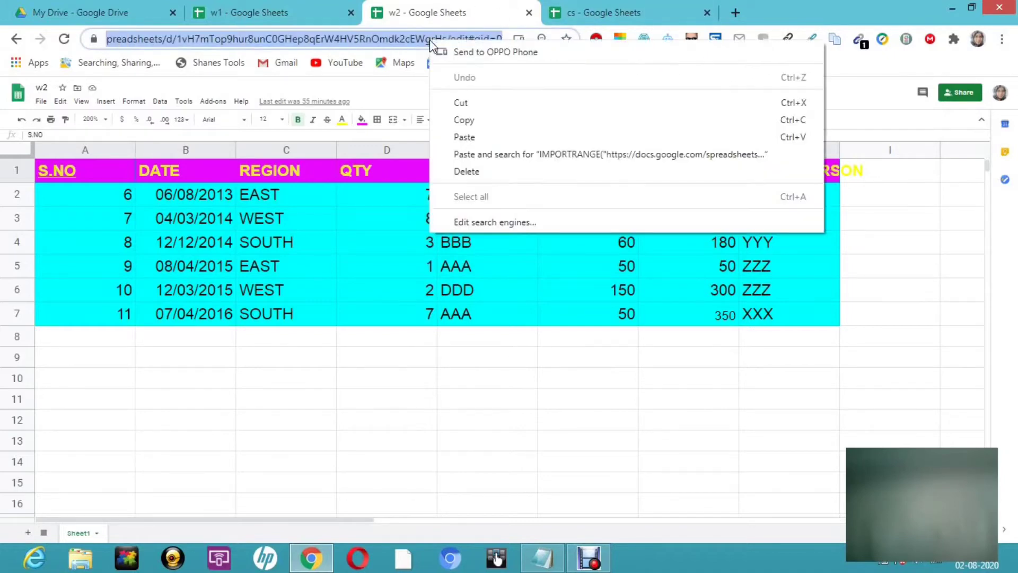
click(477, 120)
click(609, 10)
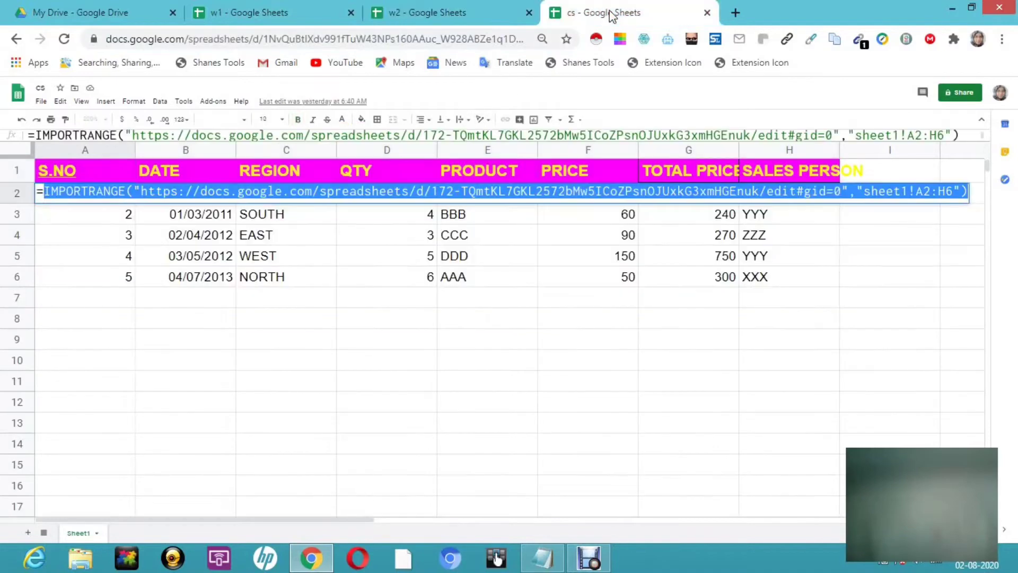
Replace the w1 URL inside the A2 formula's first quotation marks with the copied w2 URL.
click(142, 191)
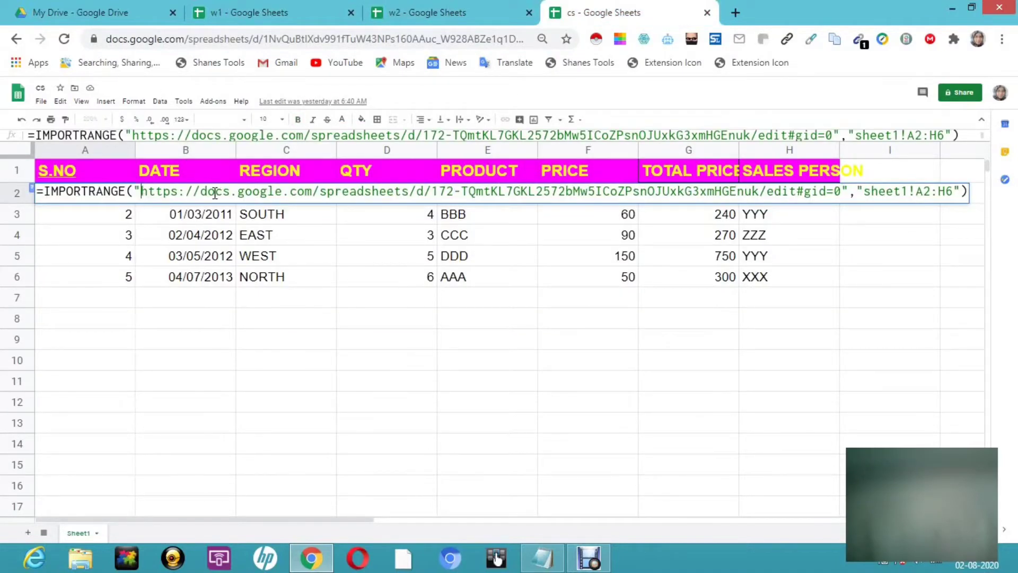
drag(141, 192, 840, 198)
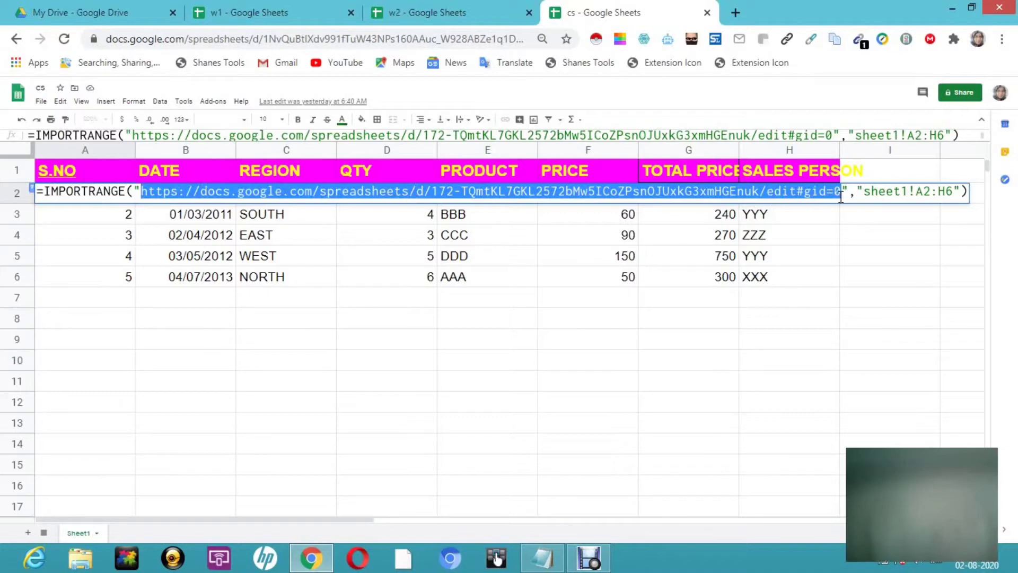
key(BackSpace)
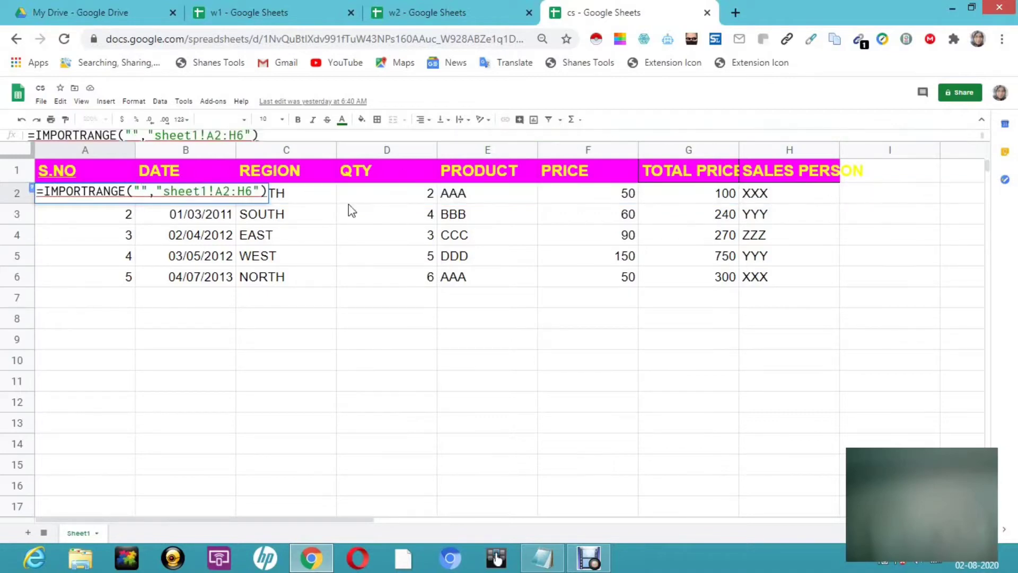
right_click(142, 189)
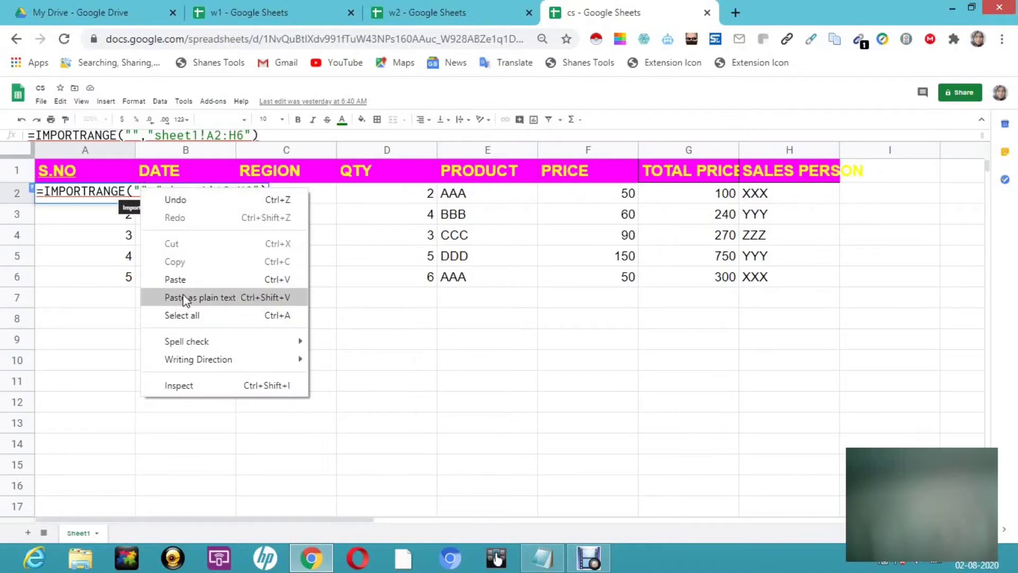
click(176, 279)
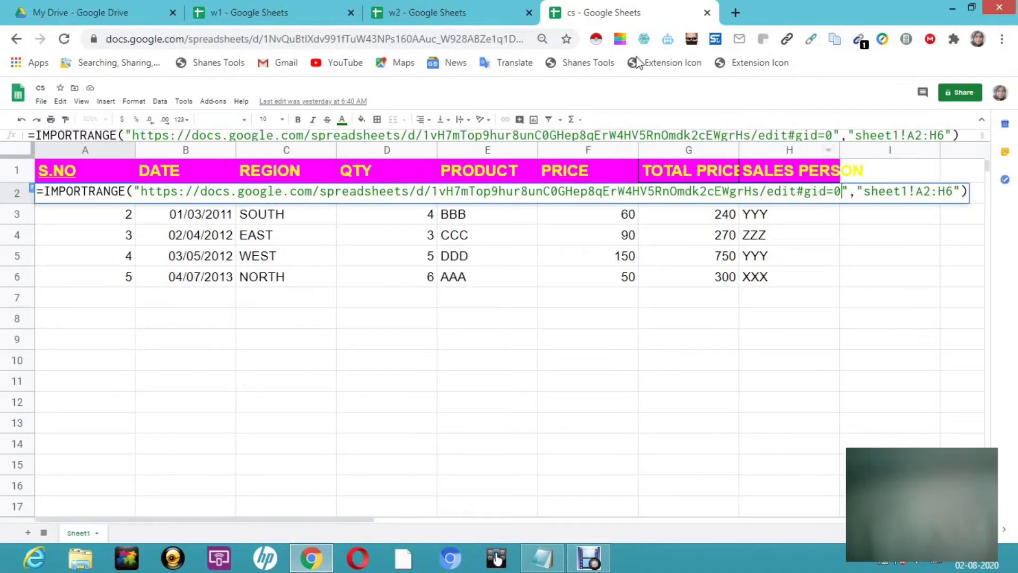
Check w2's last data row, change the imported range to "sheet1!A2:H7", enter the formula and allow access to w2.
click(488, 16)
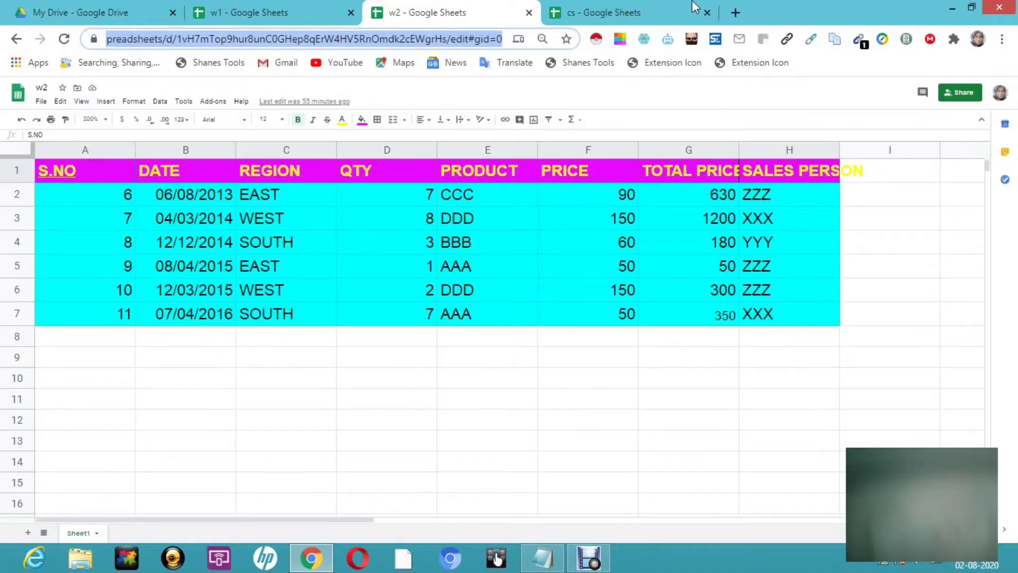
click(641, 16)
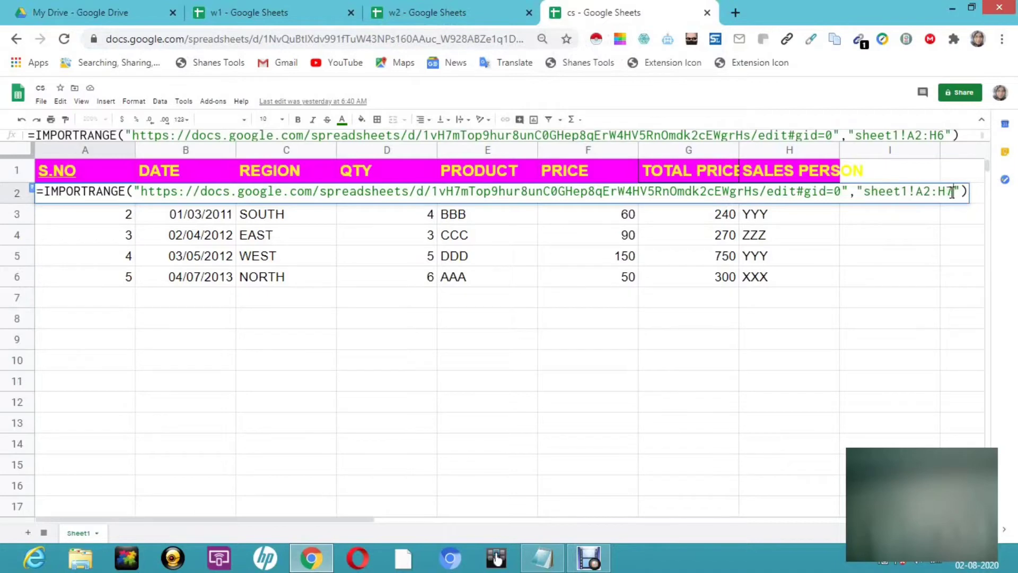
key(BackSpace)
text(7)
key(Return)
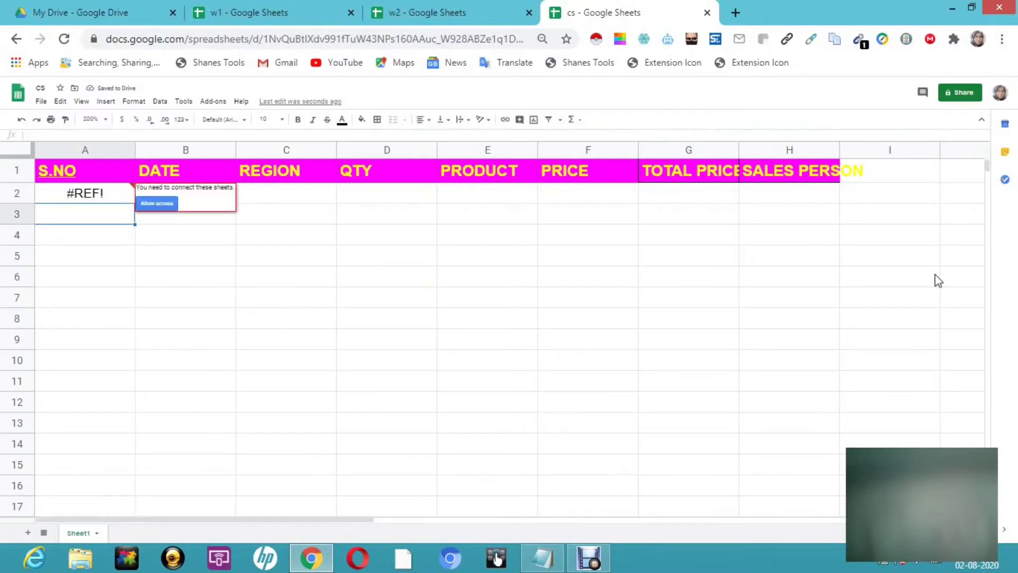
click(159, 204)
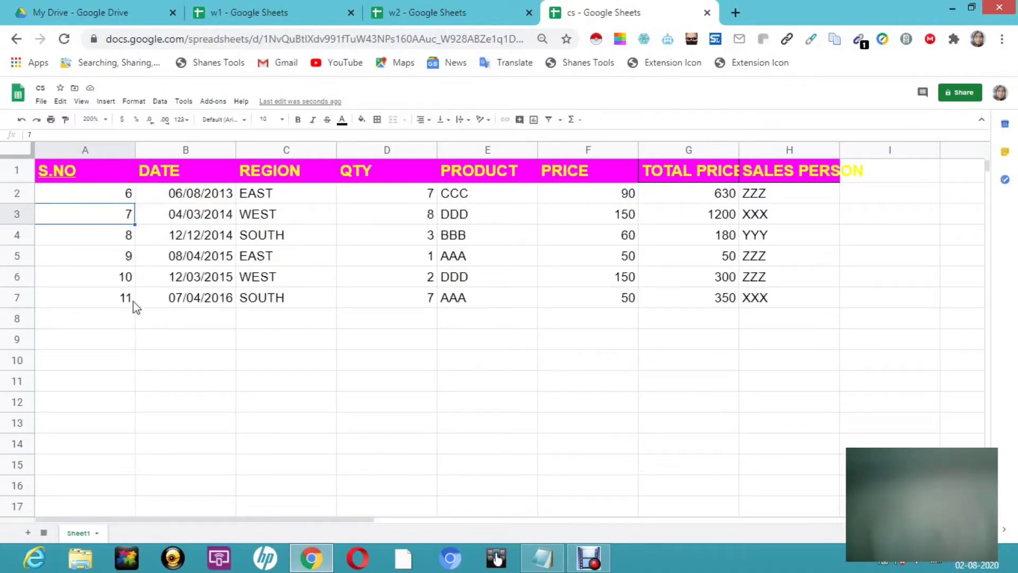
Copy the w2 IMPORTRANGE formula from A2 without its equals sign and paste it two lines below the w1 formula in Notepad.
click(105, 195)
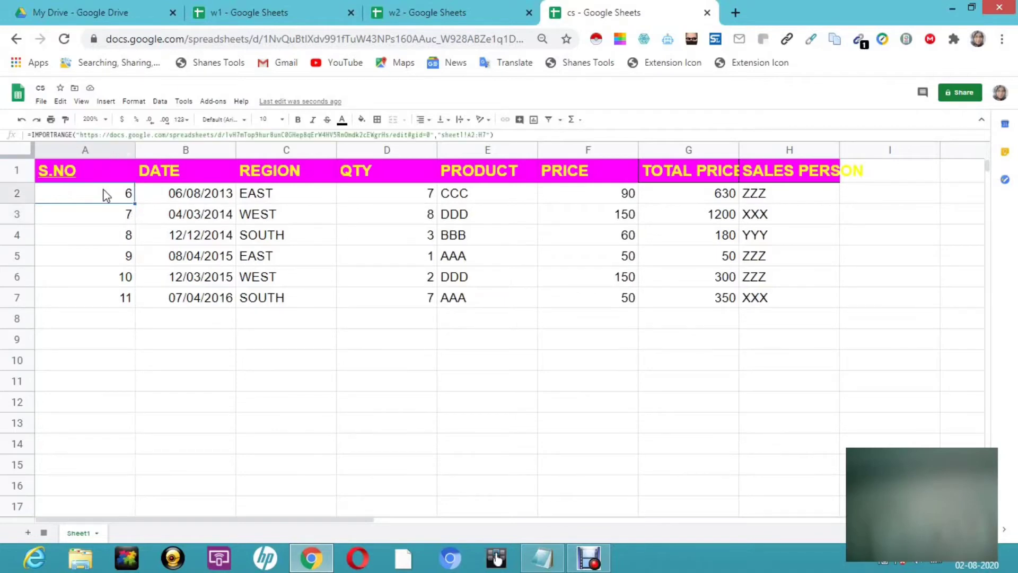
double_click(106, 195)
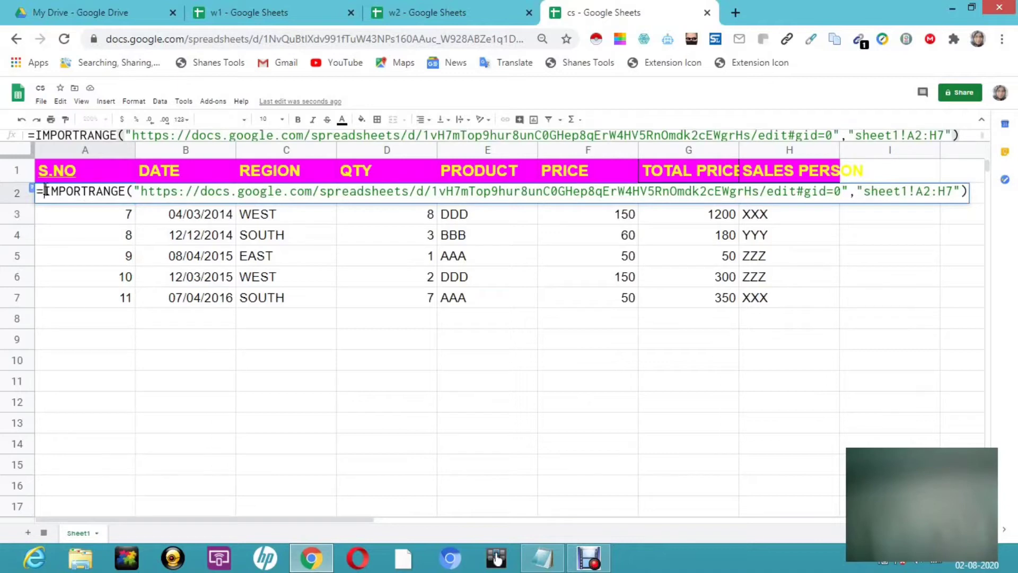
drag(45, 191, 1001, 207)
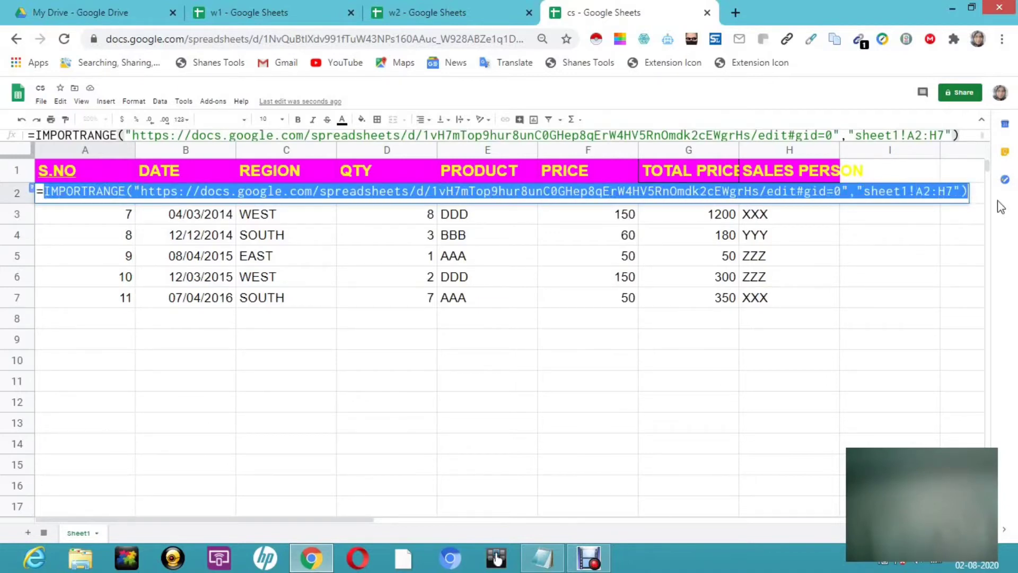
right_click(775, 195)
click(724, 232)
click(551, 562)
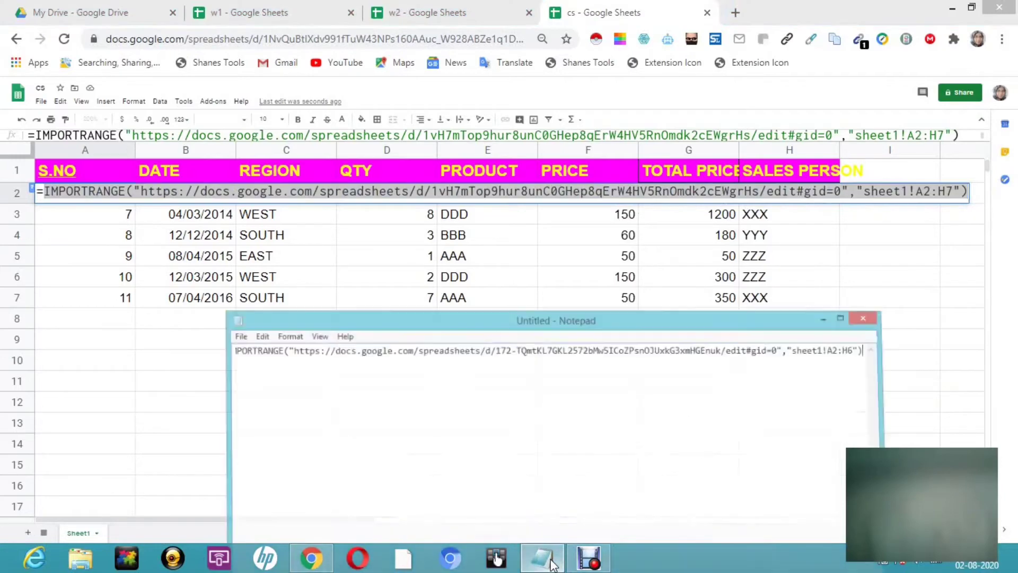
key(Return)
key(Return)
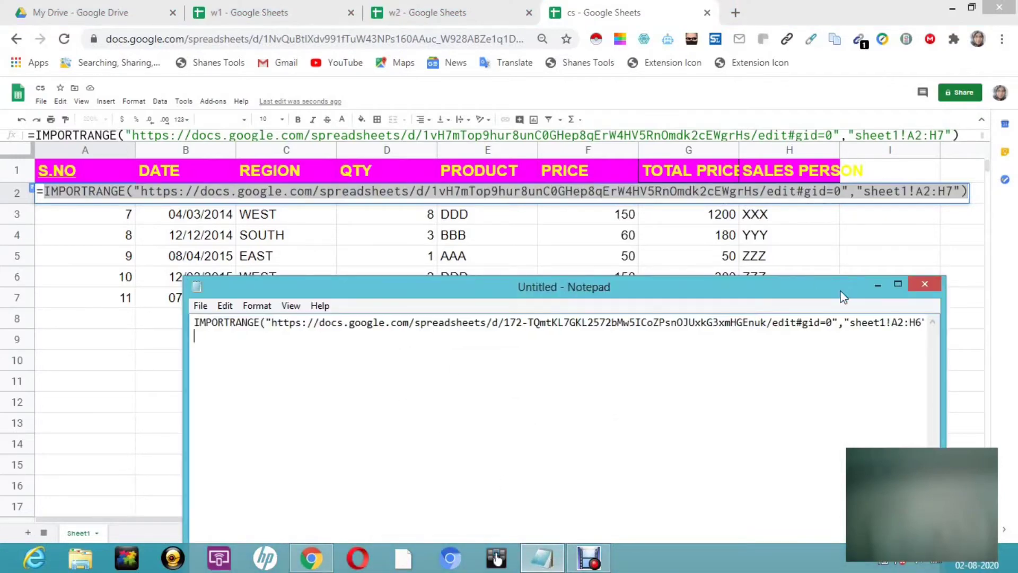
right_click(202, 351)
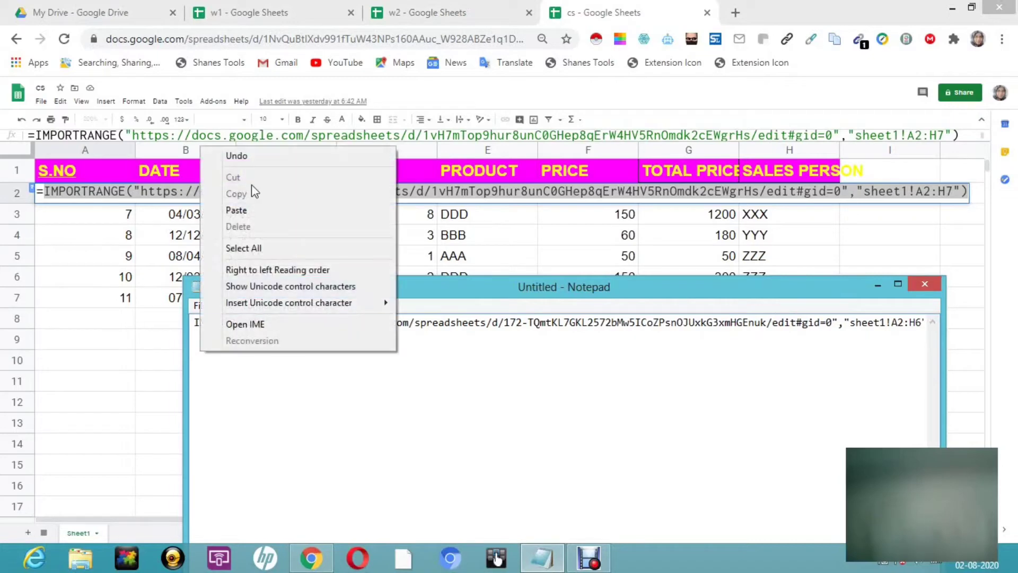
click(244, 215)
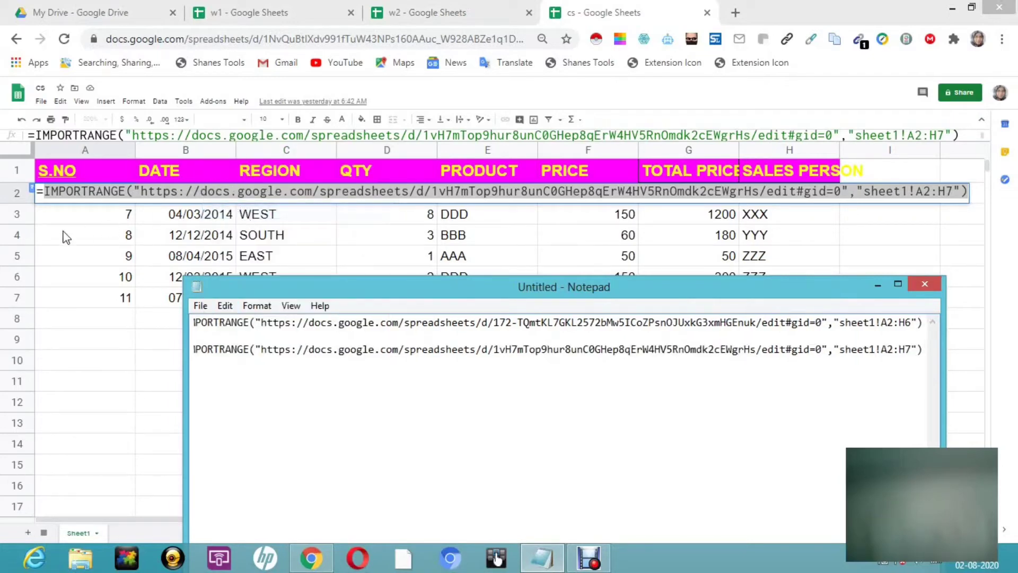
click(875, 286)
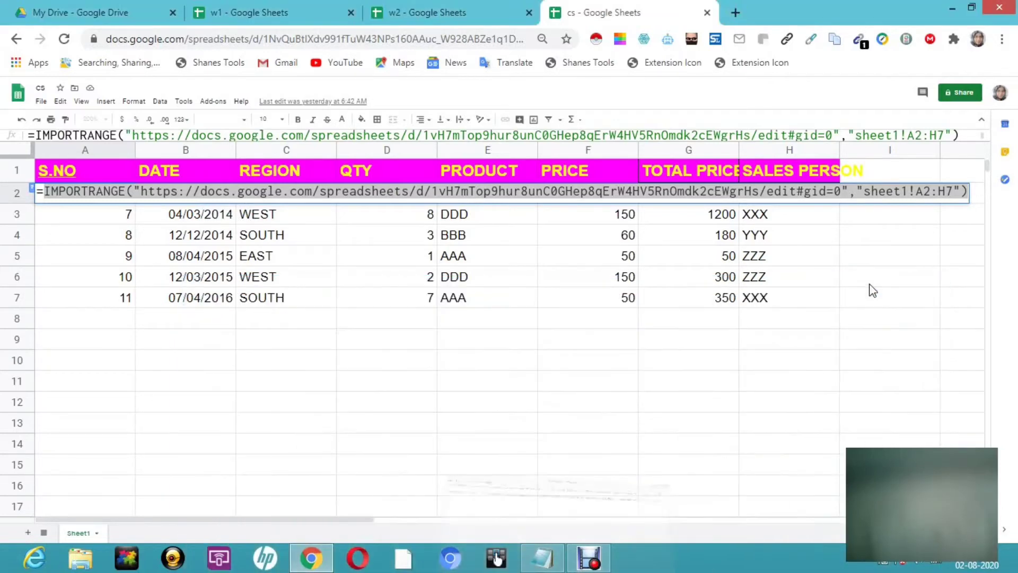
Clear the IMPORTRANGE text after the equals sign in cell A2 and open an array with "={".
key(ctrl+a)
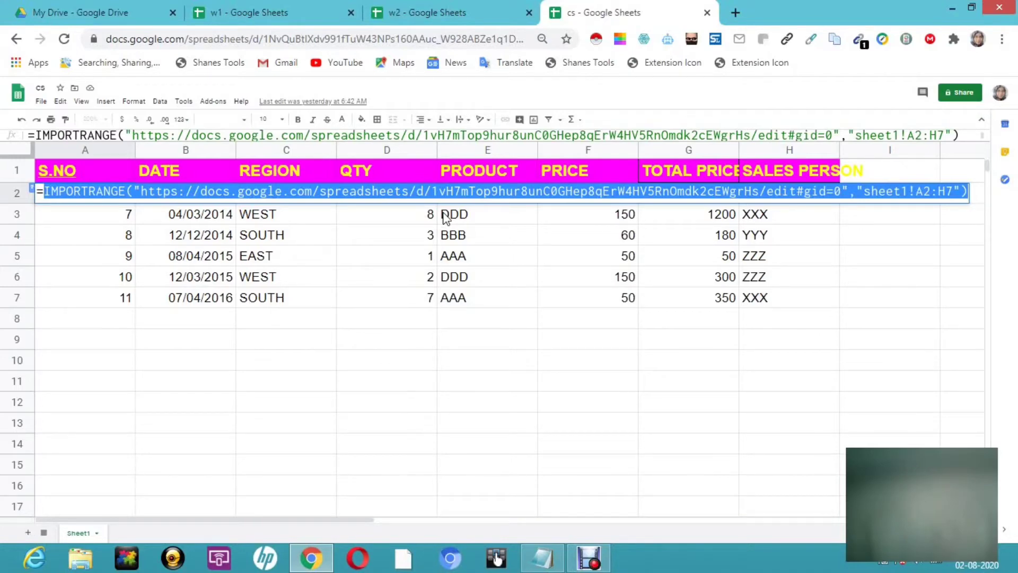
key(BackSpace)
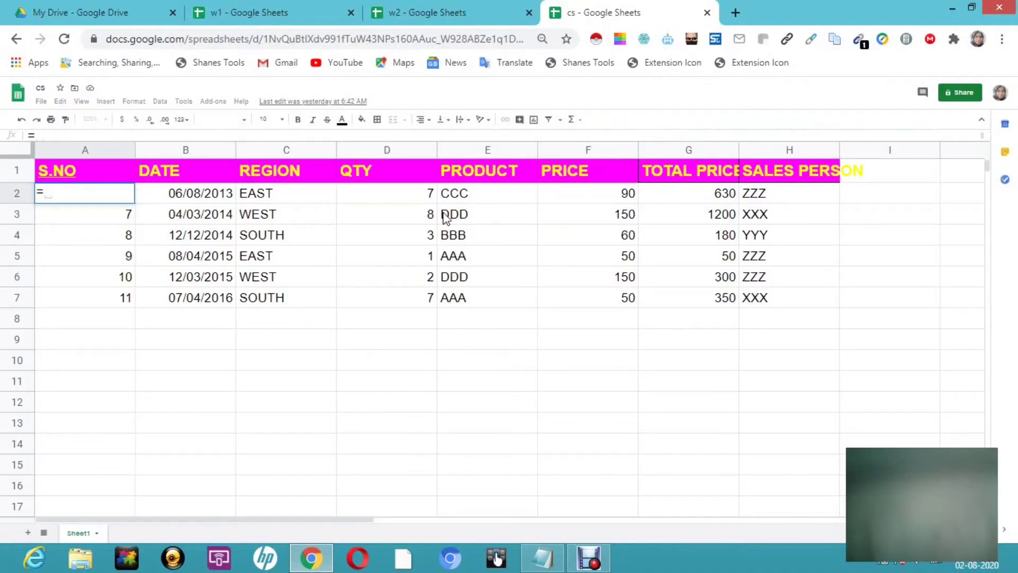
text({)
Switch to Notepad and copy the whole w1 IMPORTRANGE line with the range sheet1!A2:H6.
click(550, 567)
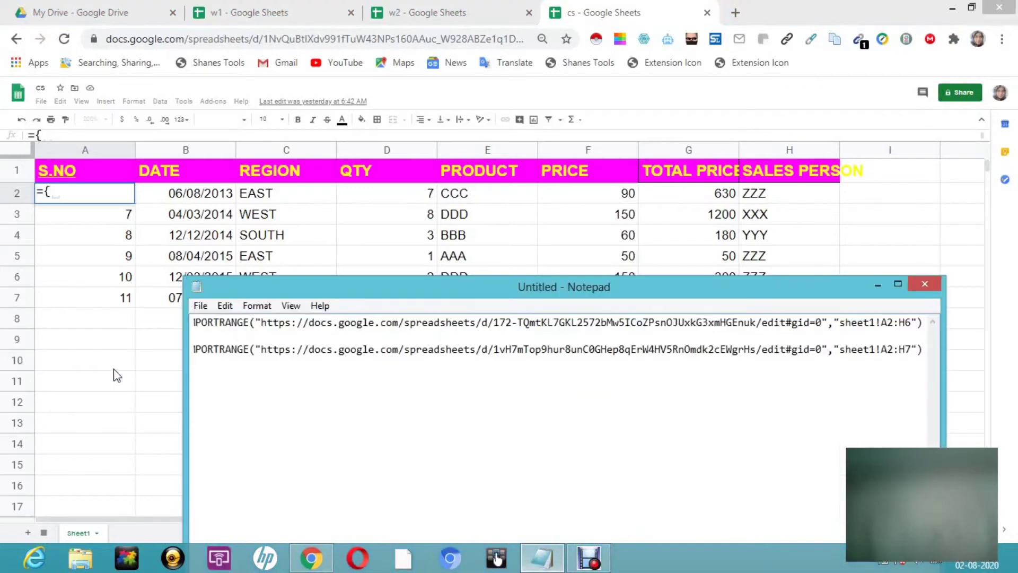
drag(193, 320, 728, 321)
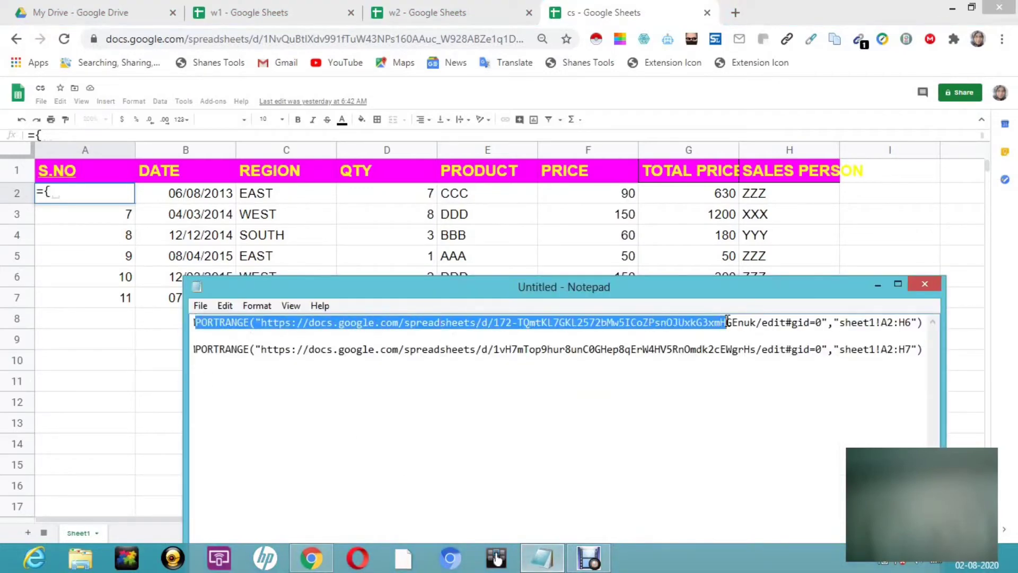
click(370, 432)
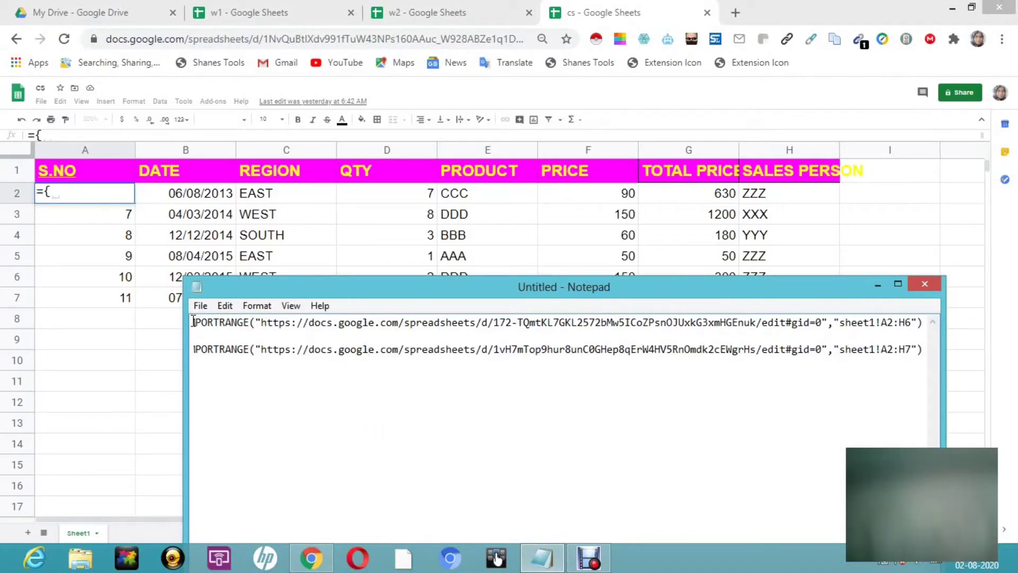
mouse_move(195, 322)
mouse_down()
mouse_move(269, 321)
mouse_move(195, 335)
mouse_up()
click(301, 404)
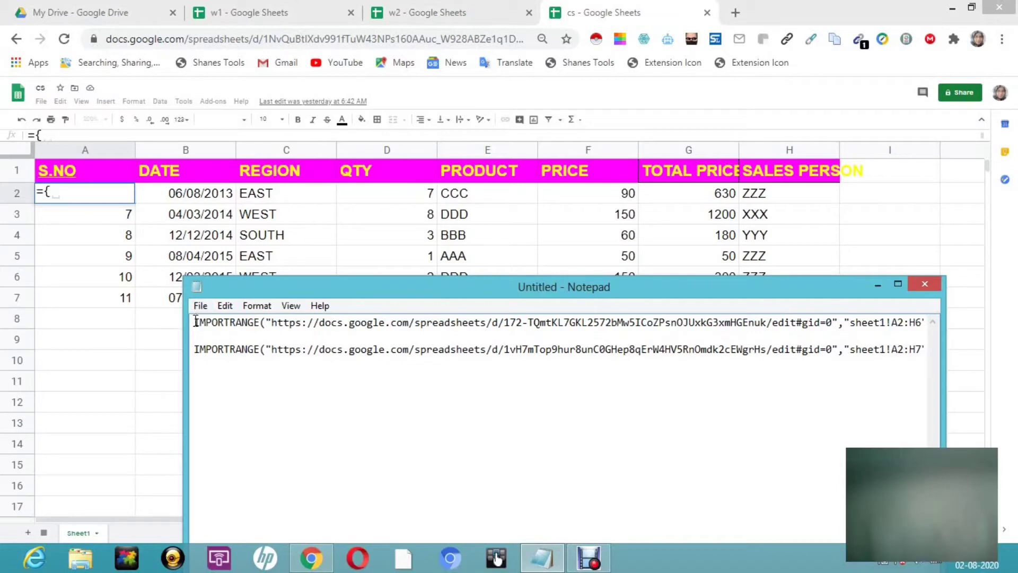
drag(194, 322, 811, 333)
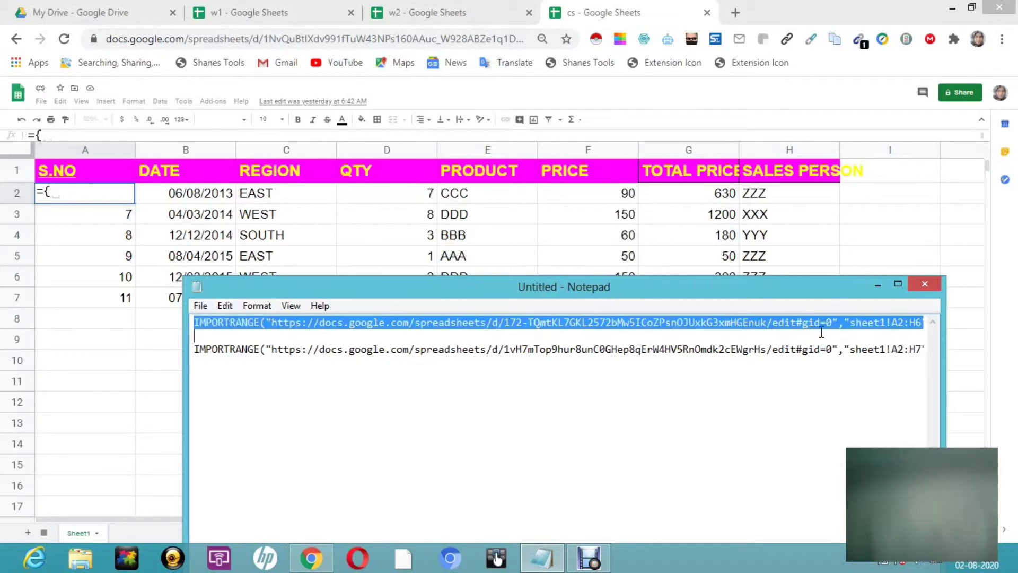
right_click(835, 323)
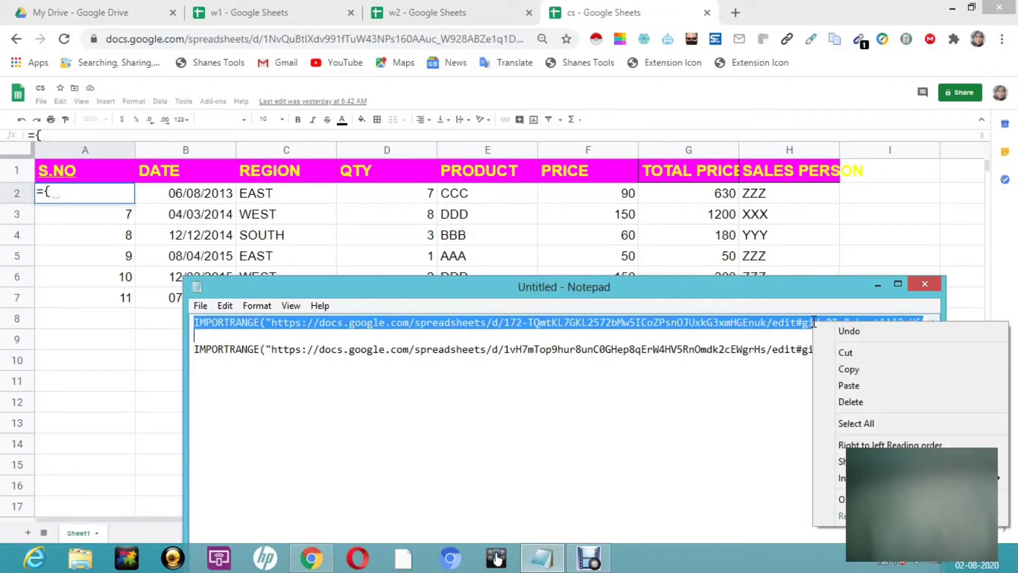
click(849, 371)
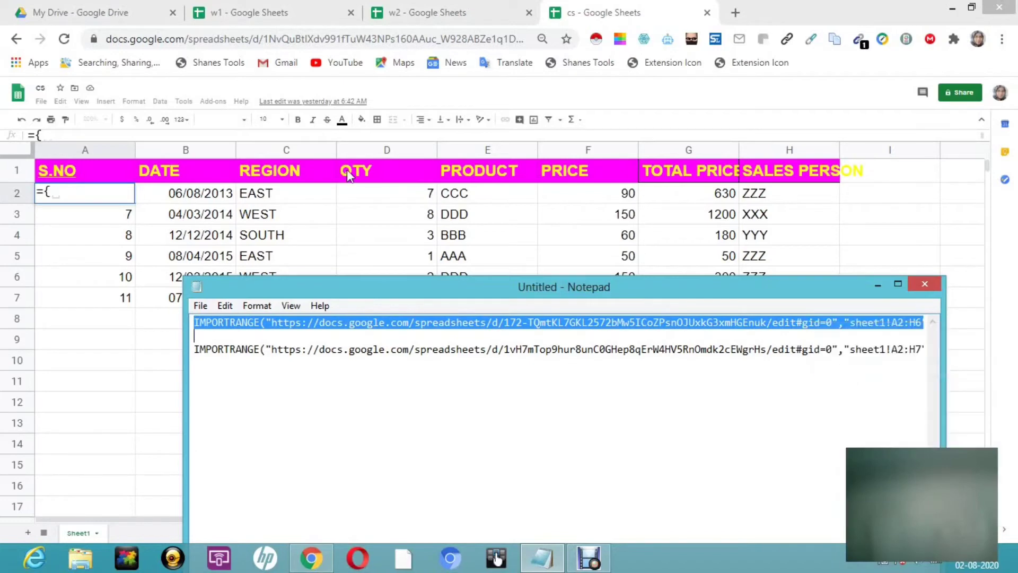
Close the array in cs cell A2 with a closing brace, paste the w1 IMPORTRANGE between the braces and add a semicolon after it.
click(62, 190)
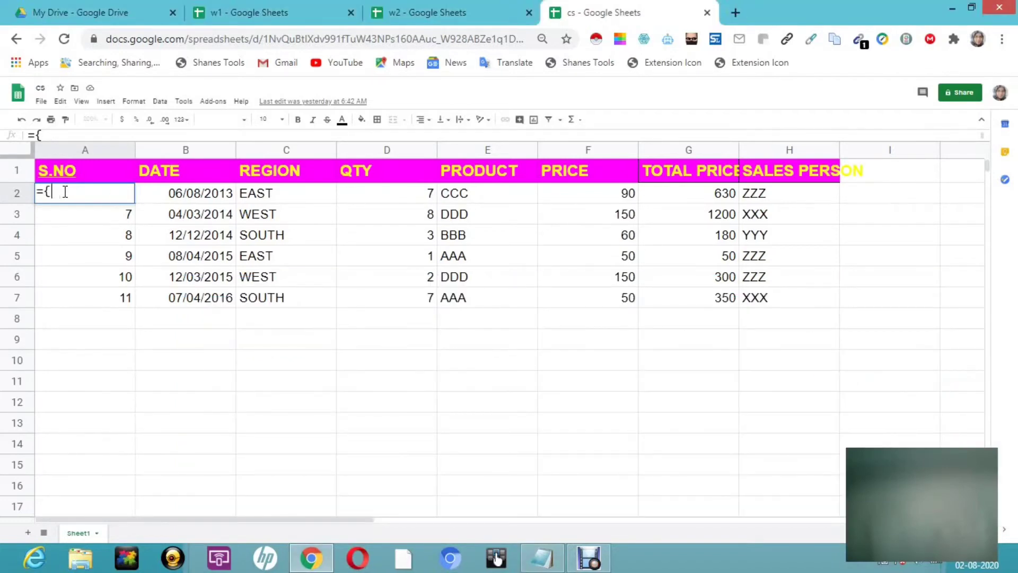
text(})
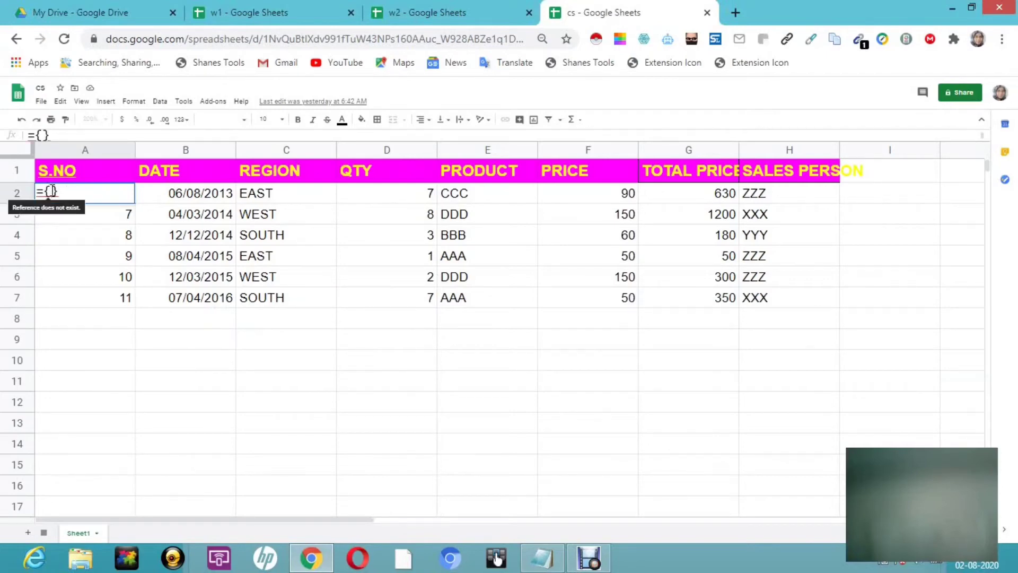
double_click(48, 189)
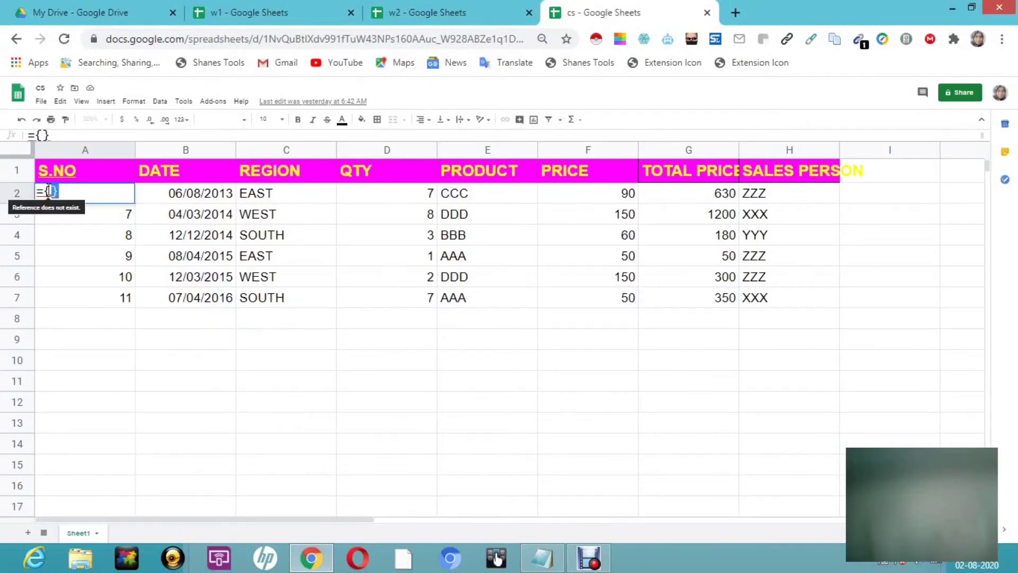
click(61, 239)
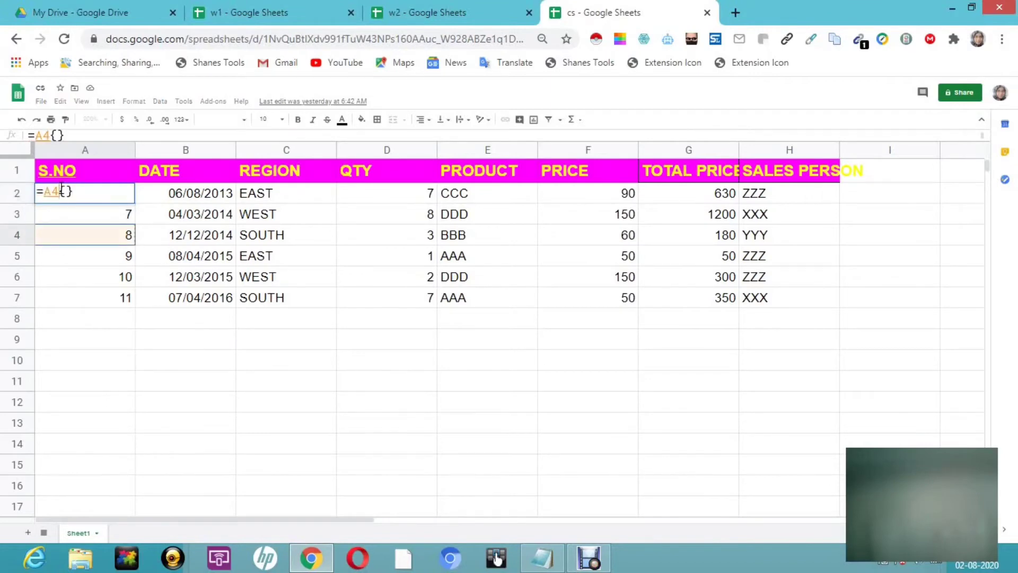
key(BackSpace)
key(BackSpace)
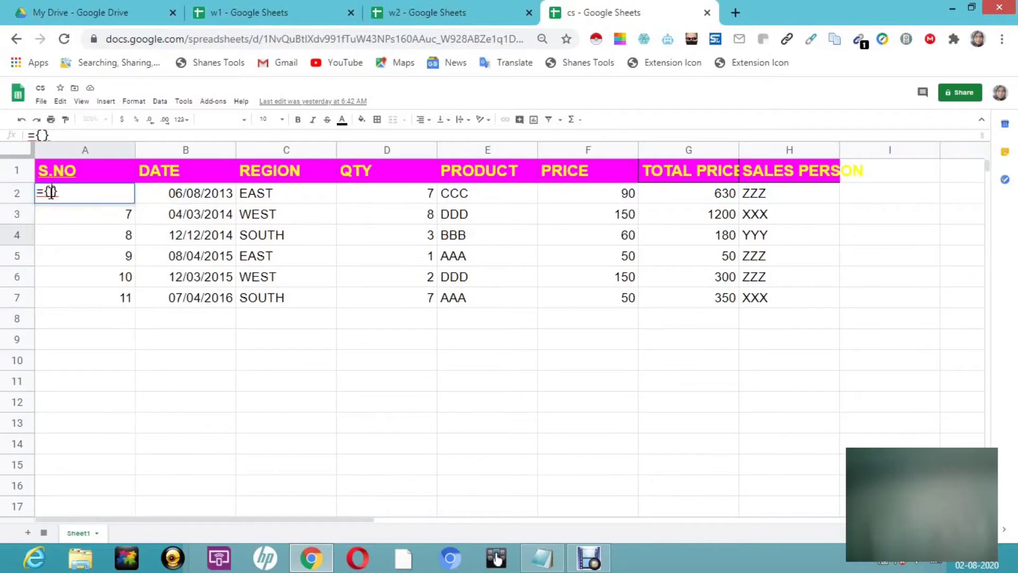
right_click(51, 192)
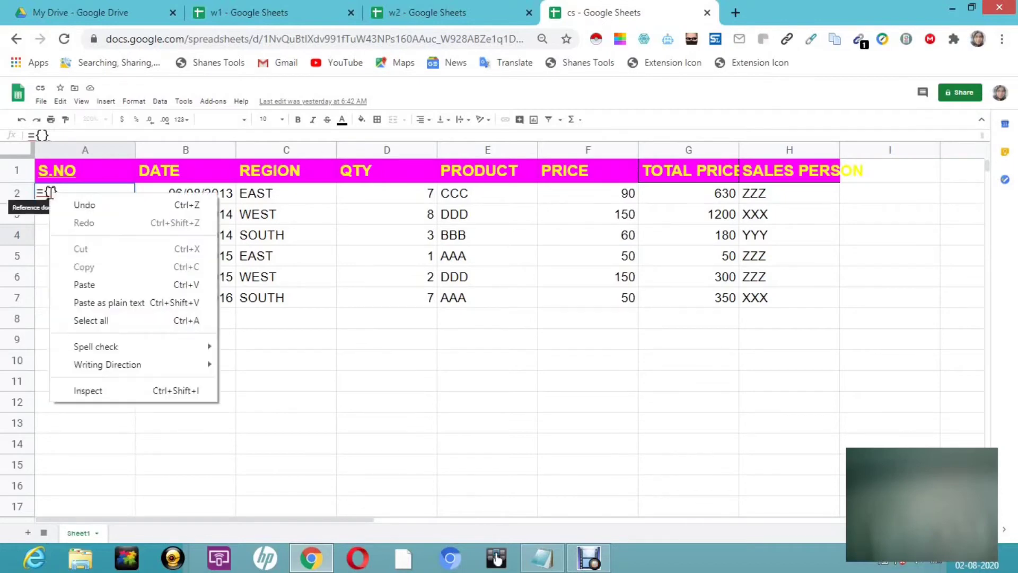
click(91, 281)
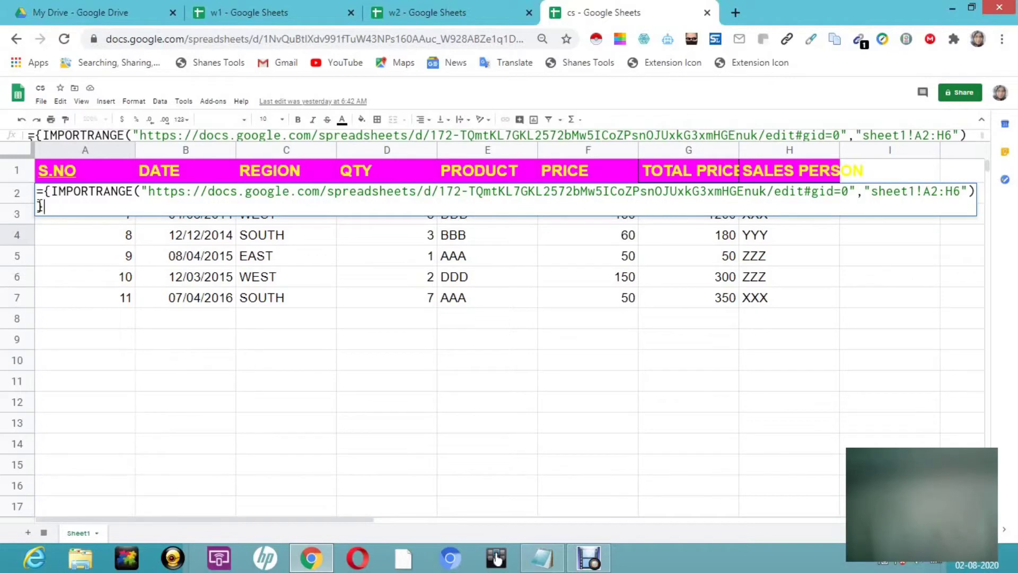
click(38, 207)
text(;)
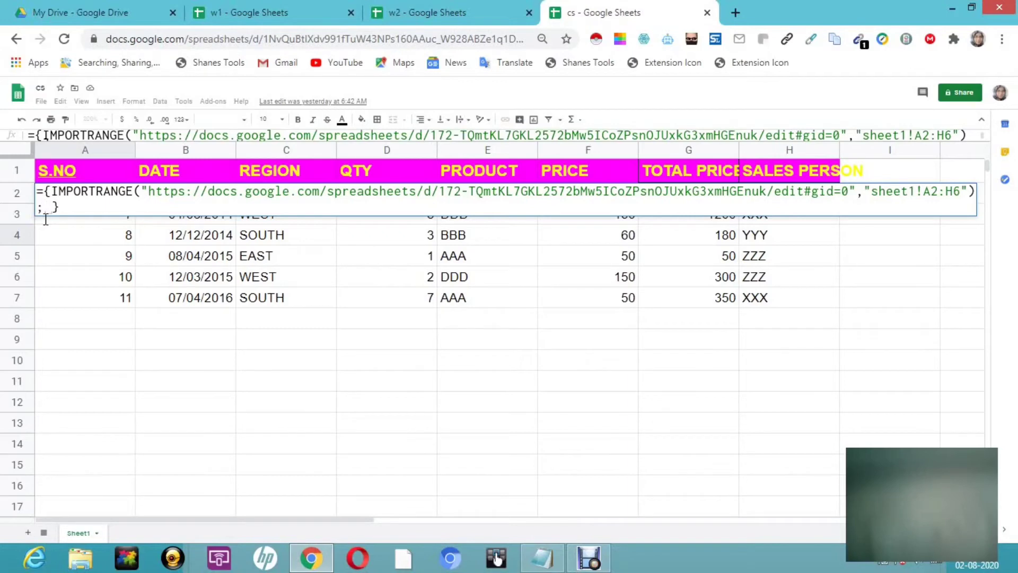
Switch to Notepad and copy the whole w2 IMPORTRANGE line with the range sheet1!A2:H7.
click(547, 561)
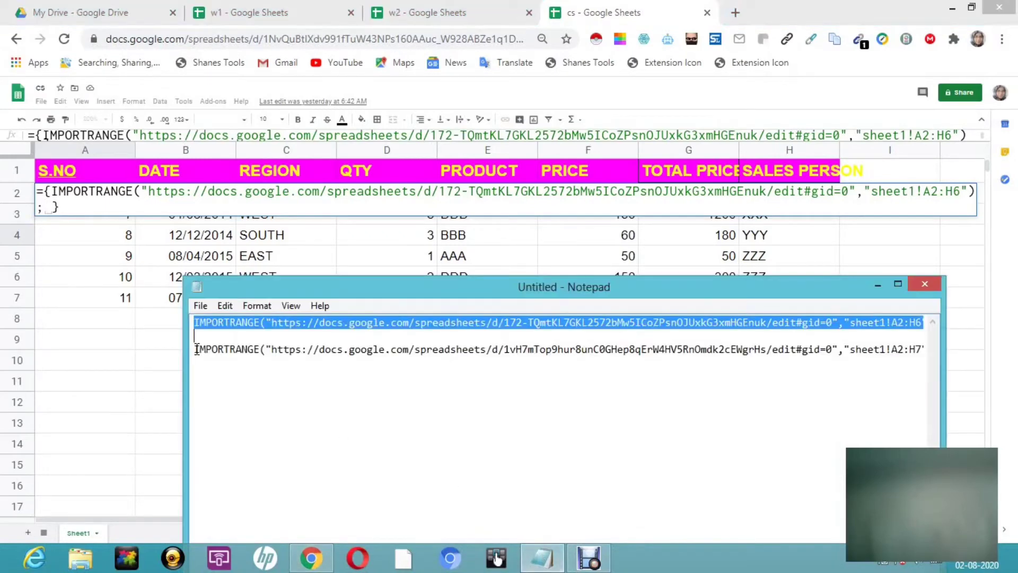
drag(197, 349, 1017, 365)
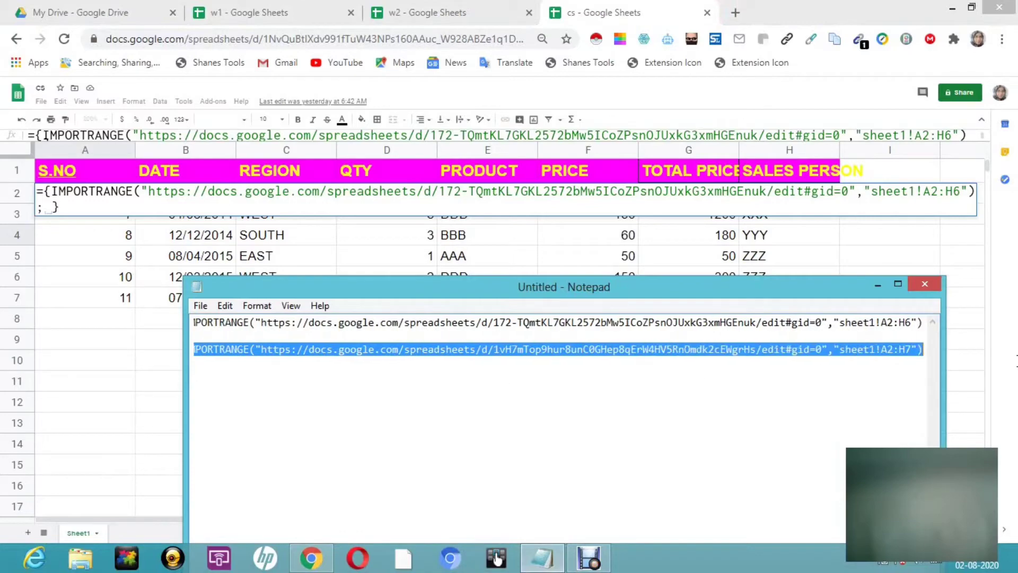
mouse_move(1015, 6)
click(991, 281)
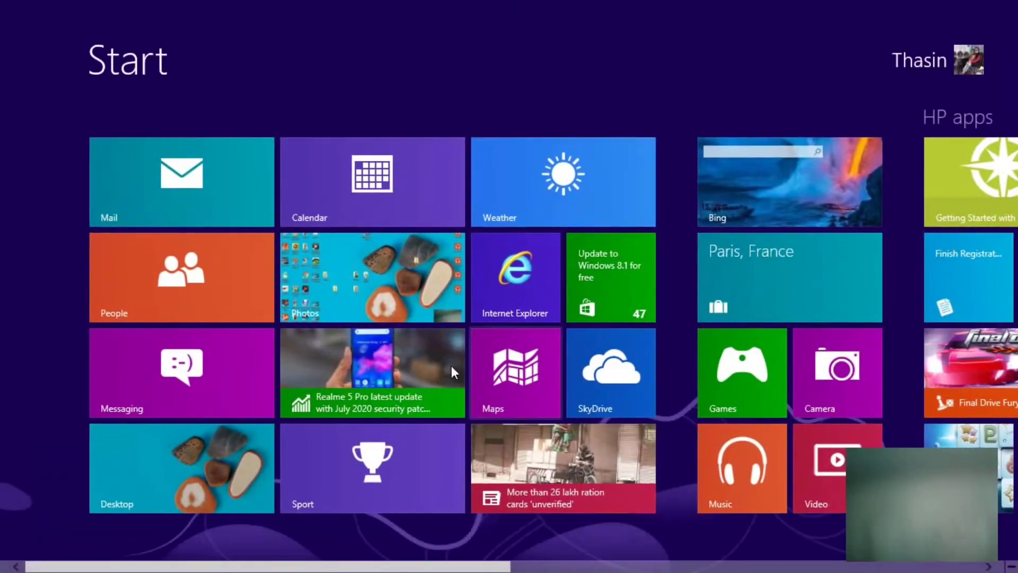
click(122, 498)
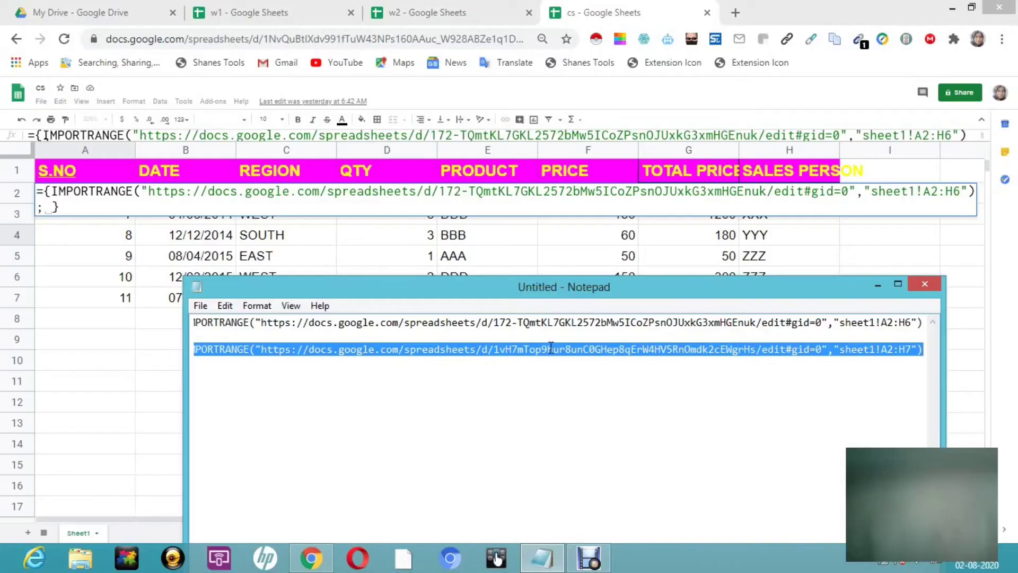
right_click(551, 349)
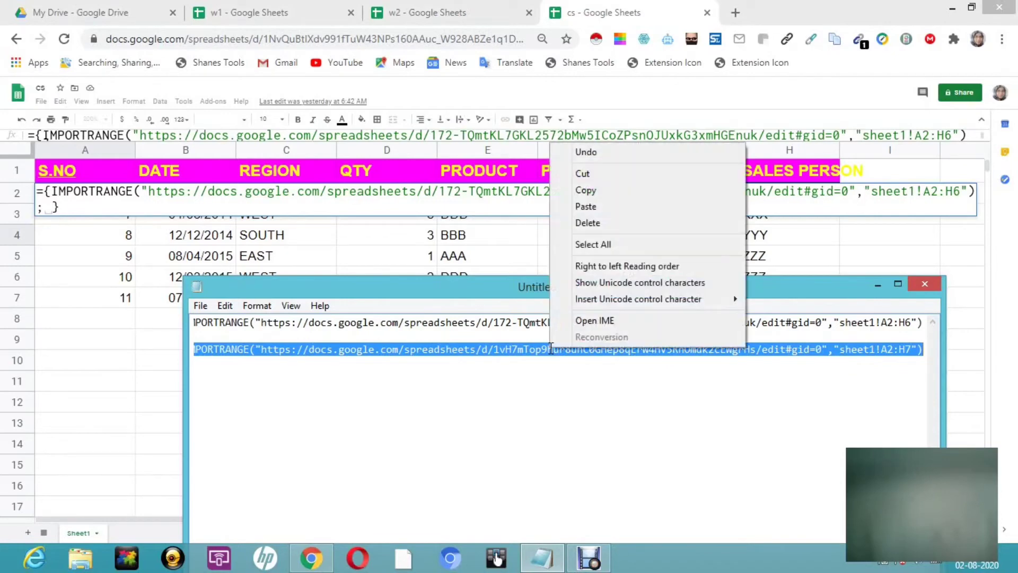
click(604, 196)
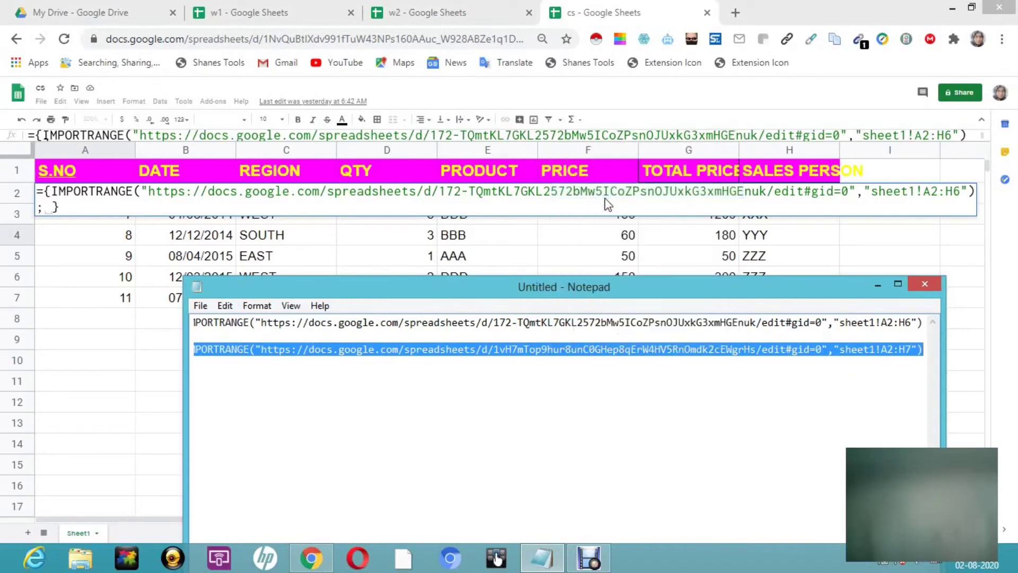
Paste the w2 IMPORTRANGE between the semicolon and the closing brace in cs cell A2, and enter the array formula.
click(49, 210)
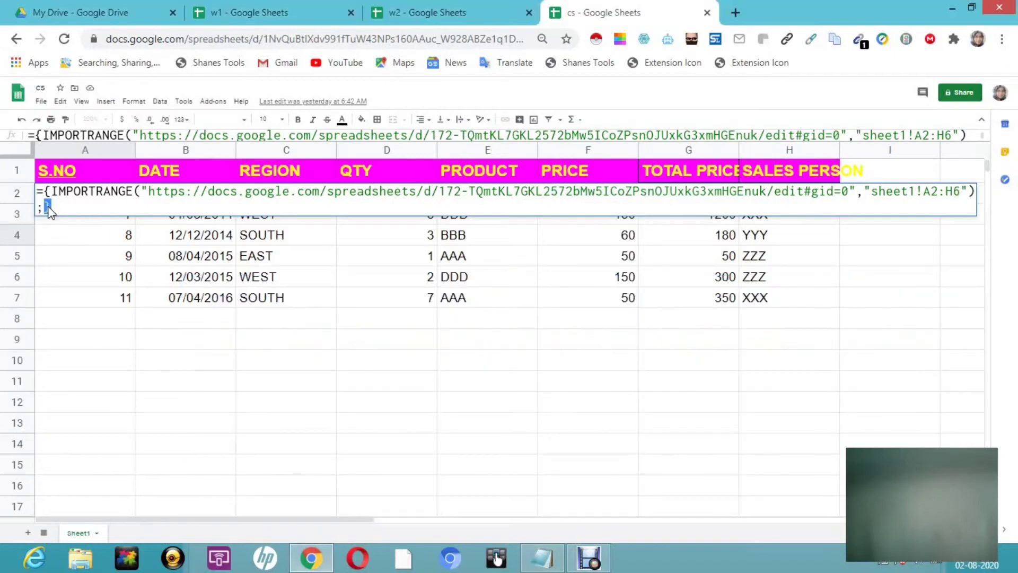
key(Left)
click(57, 221)
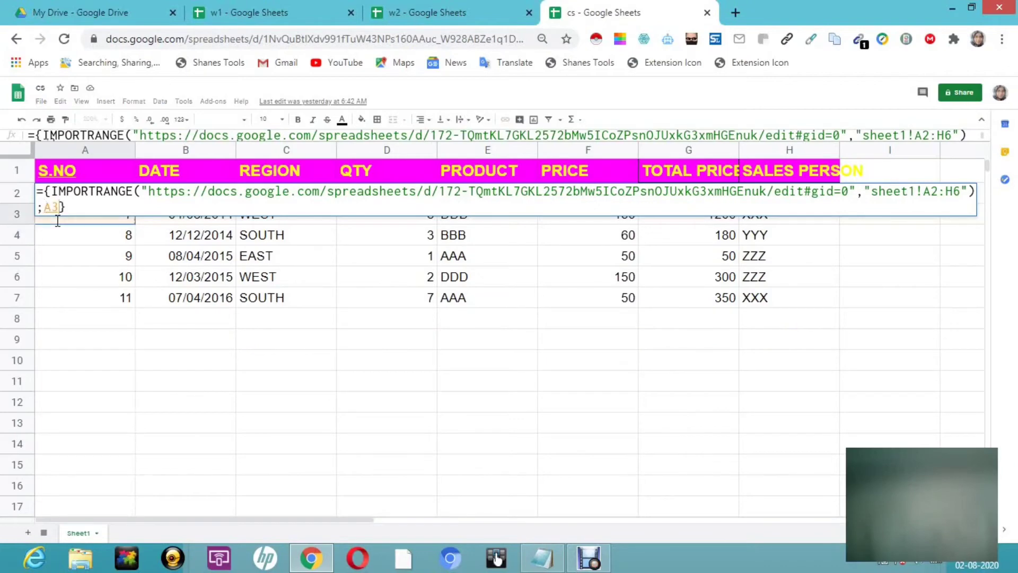
key(BackSpace)
key(BackSpace)
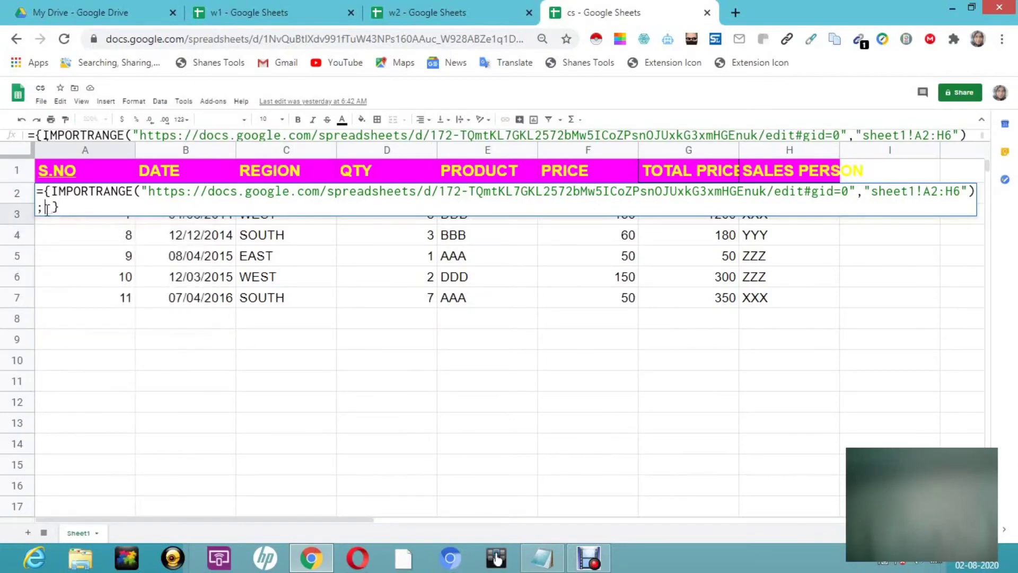
key(Delete)
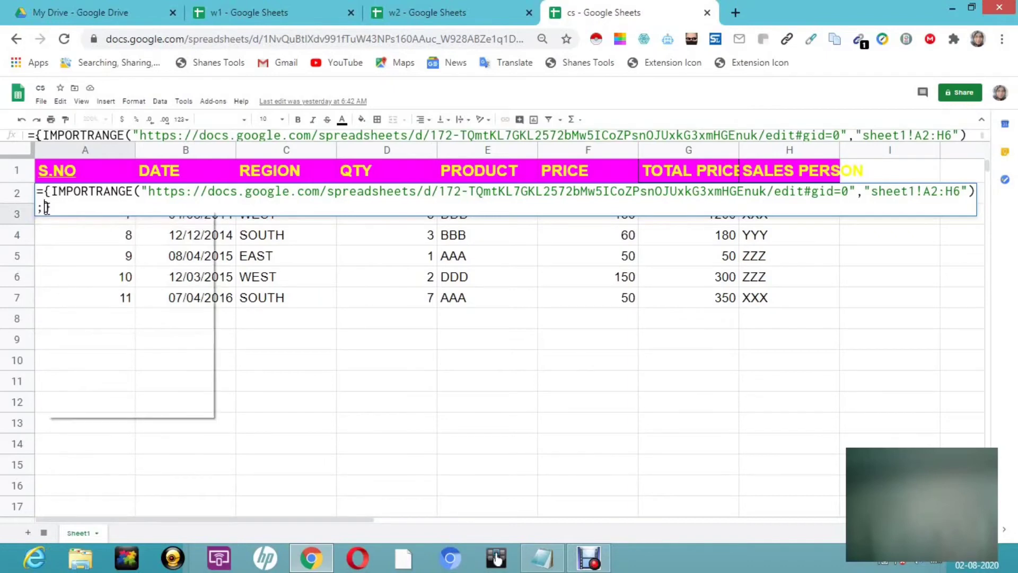
right_click(46, 209)
click(92, 306)
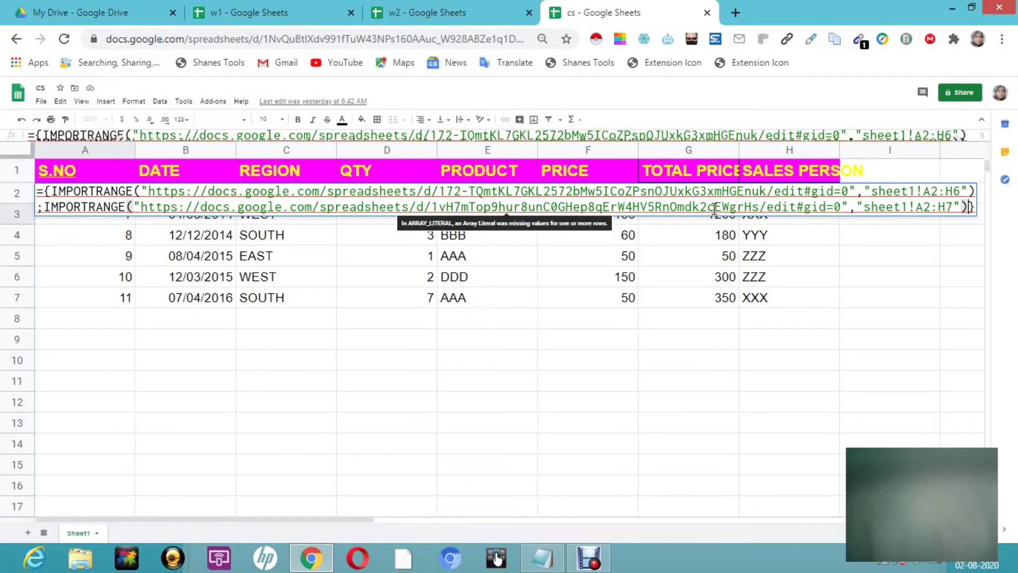
key(Return)
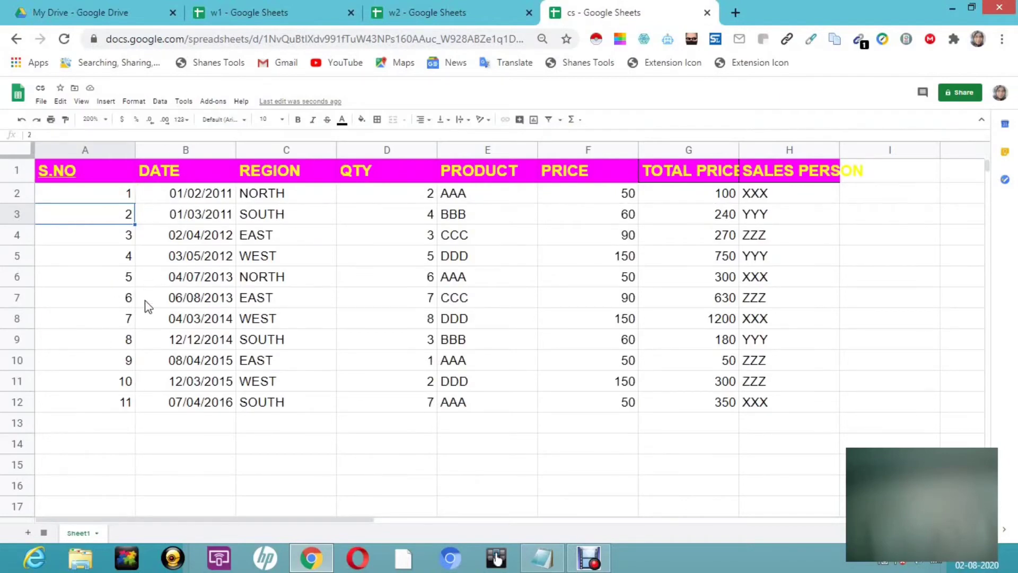
Compare the combined rows in the cs spreadsheet with the source rows in w1.
click(134, 472)
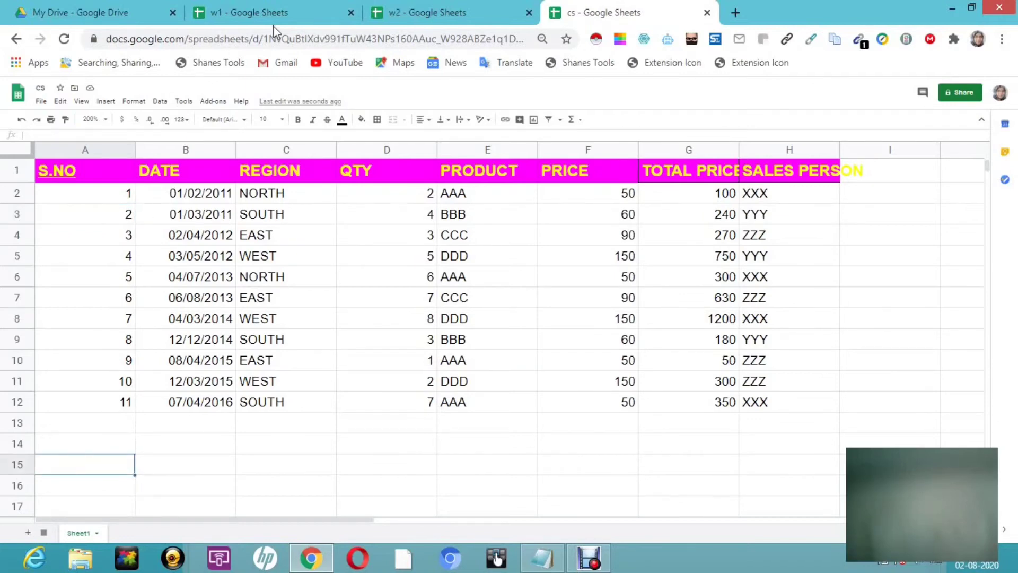
click(311, 16)
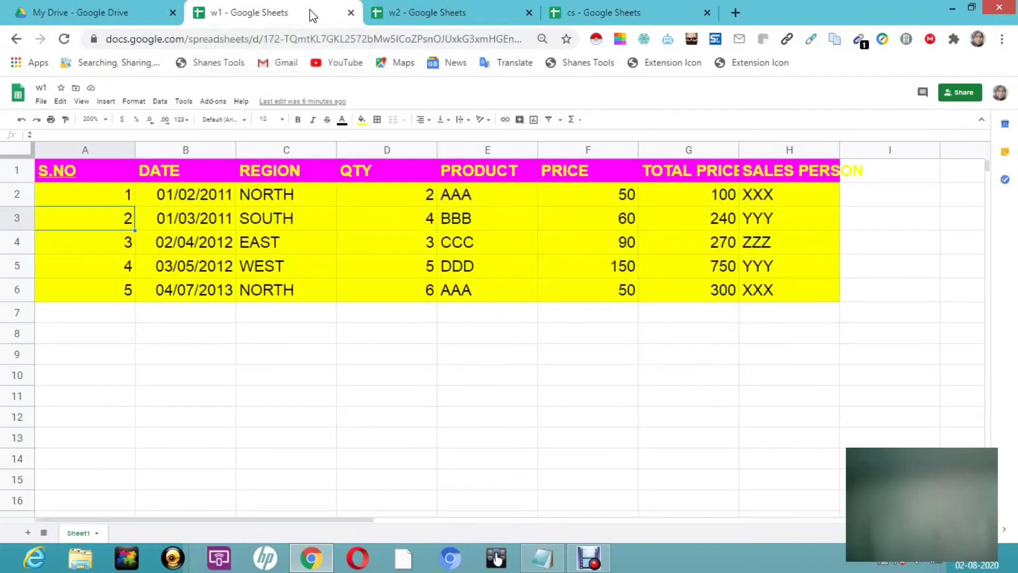
click(661, 5)
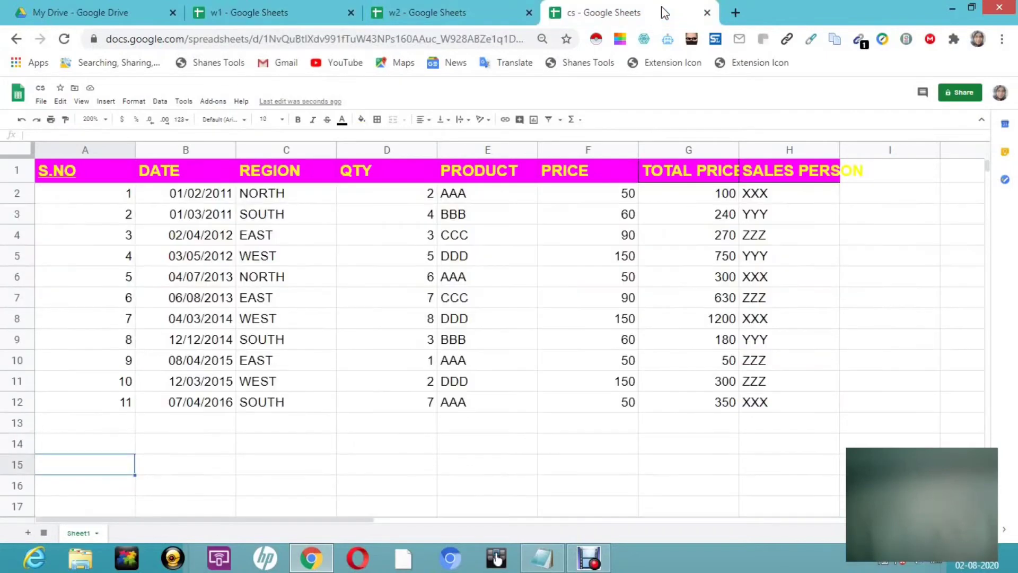
Start a test row in the w1 spreadsheet by entering 20, fd, dsf and sfsd in cells A7 to D7.
click(312, 8)
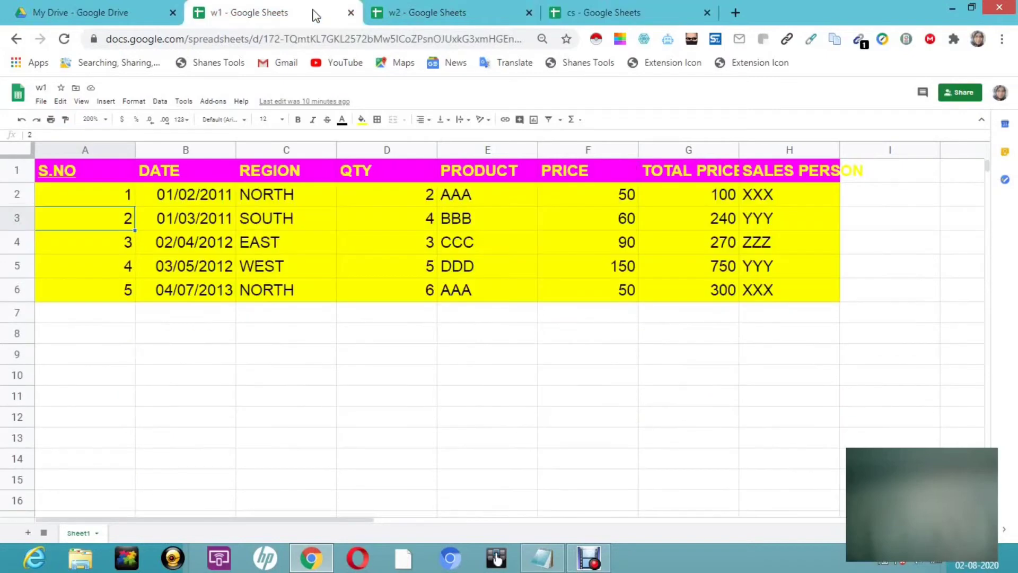
click(113, 313)
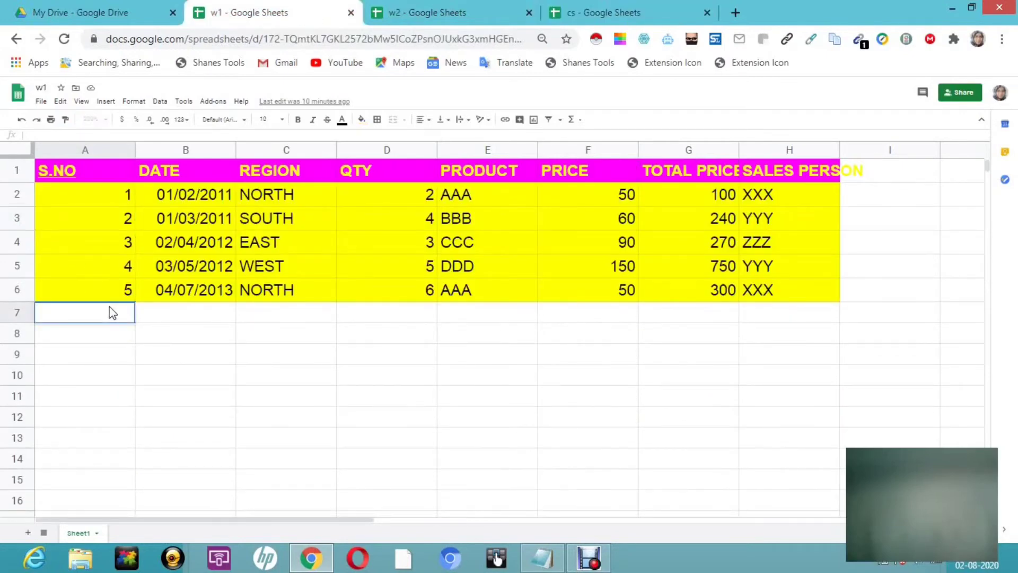
text(20)
click(180, 314)
text(fd)
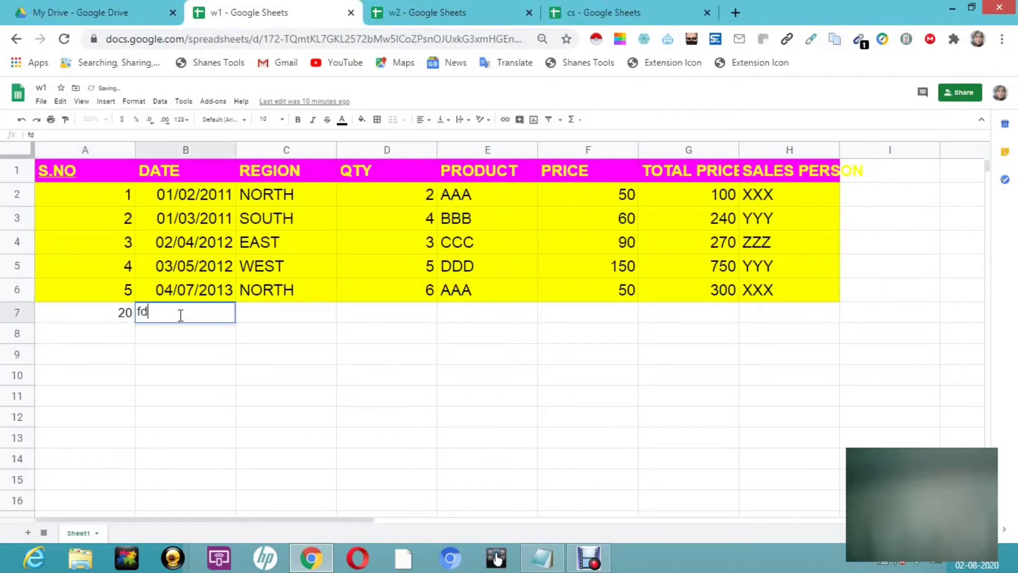
click(257, 317)
text(dsf)
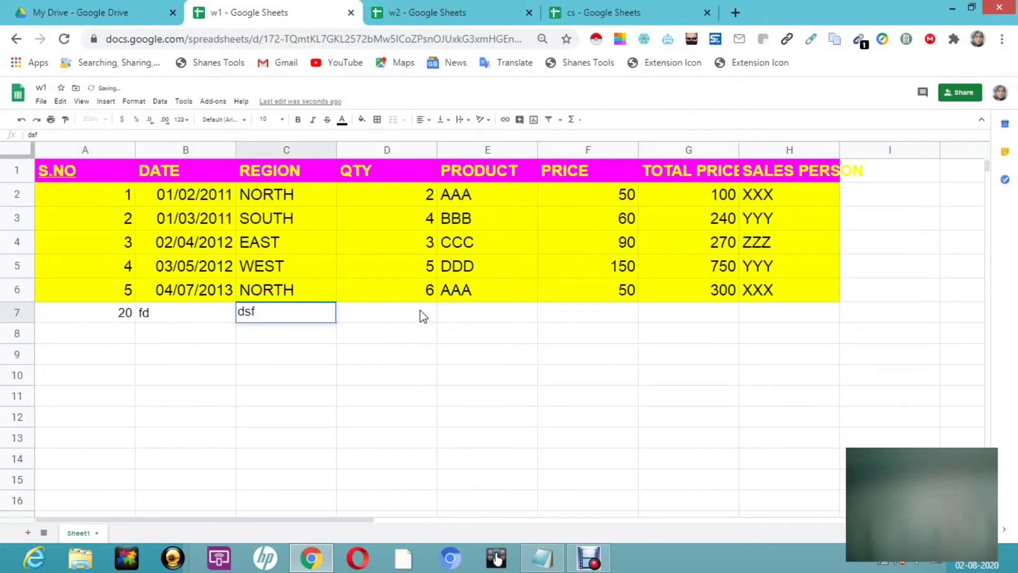
click(423, 316)
text(sfsd)
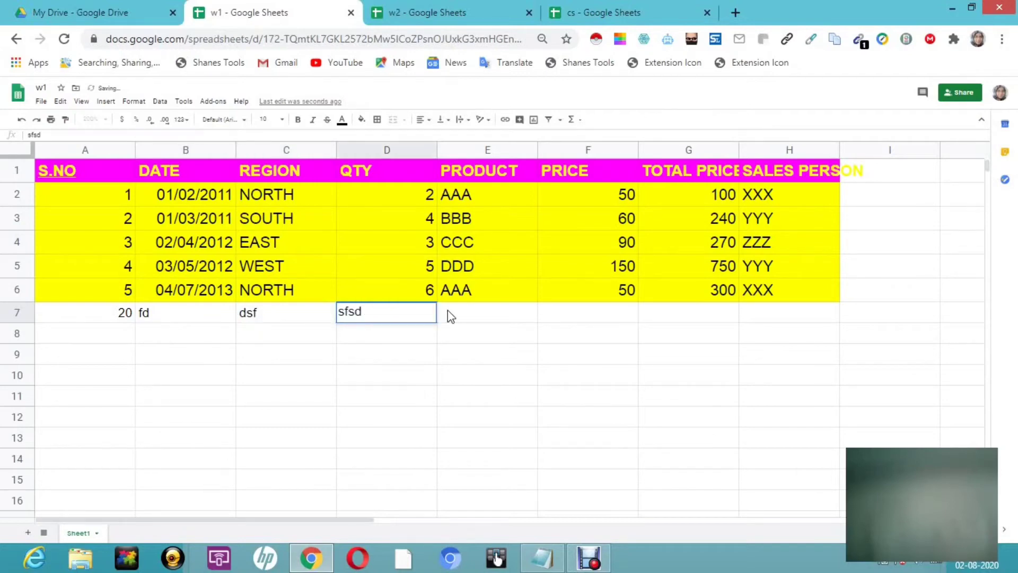
Complete the w1 test row with dfg, fdg, dfgd and gdf in cells E7 to H7.
click(448, 314)
text(dfg)
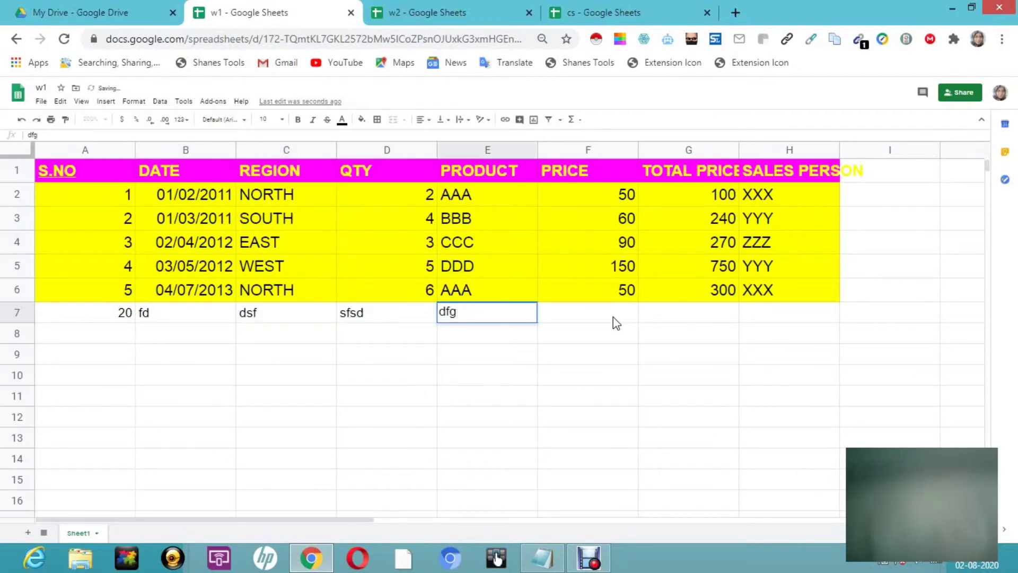
click(613, 317)
text(fdg)
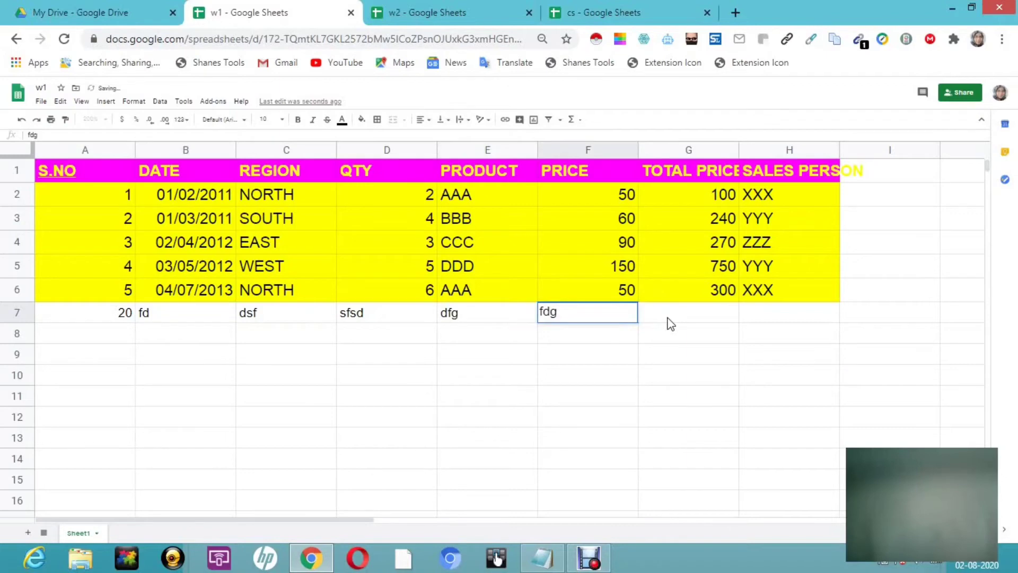
click(671, 324)
text(dfgd)
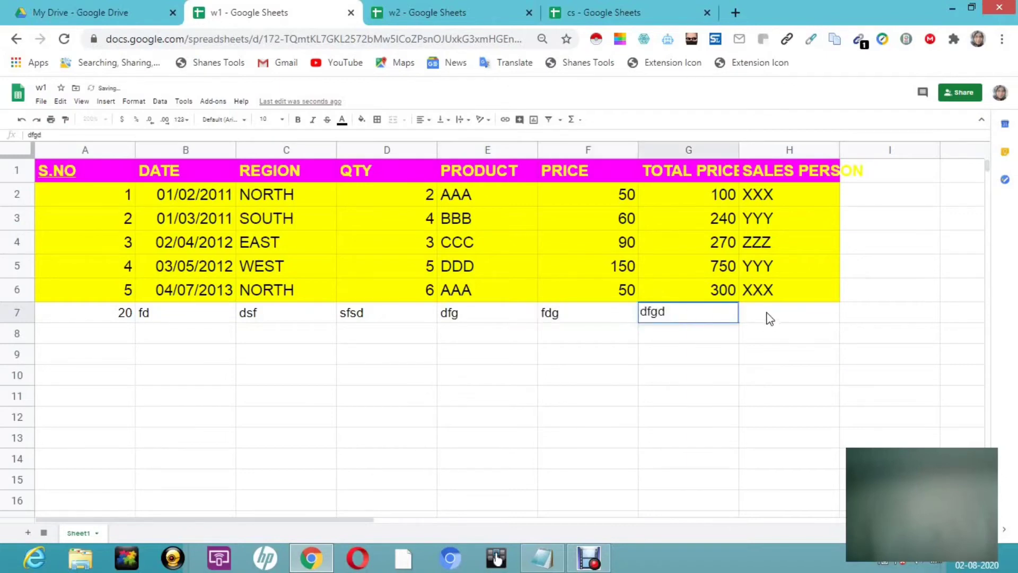
click(768, 318)
text(gdf)
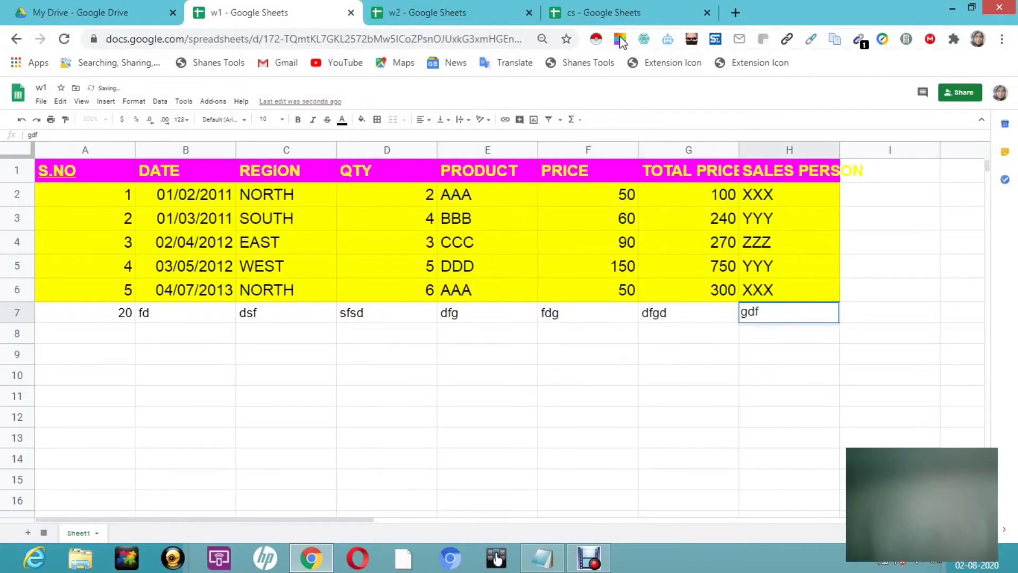
In cs cell A2, change both IMPORTRANGE ranges to the open-ended sheet1!A2:H and enter the formula.
click(640, 15)
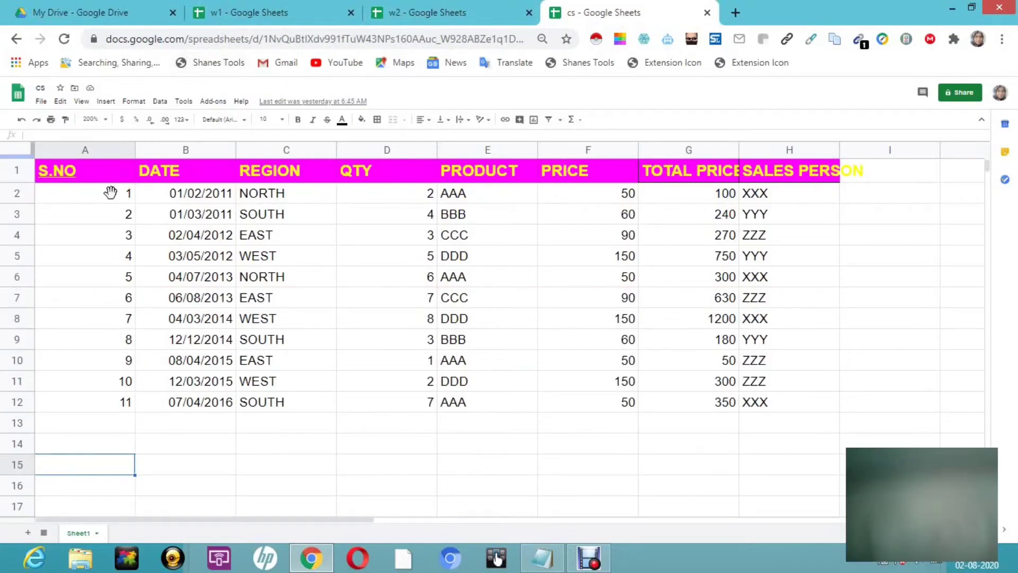
click(127, 194)
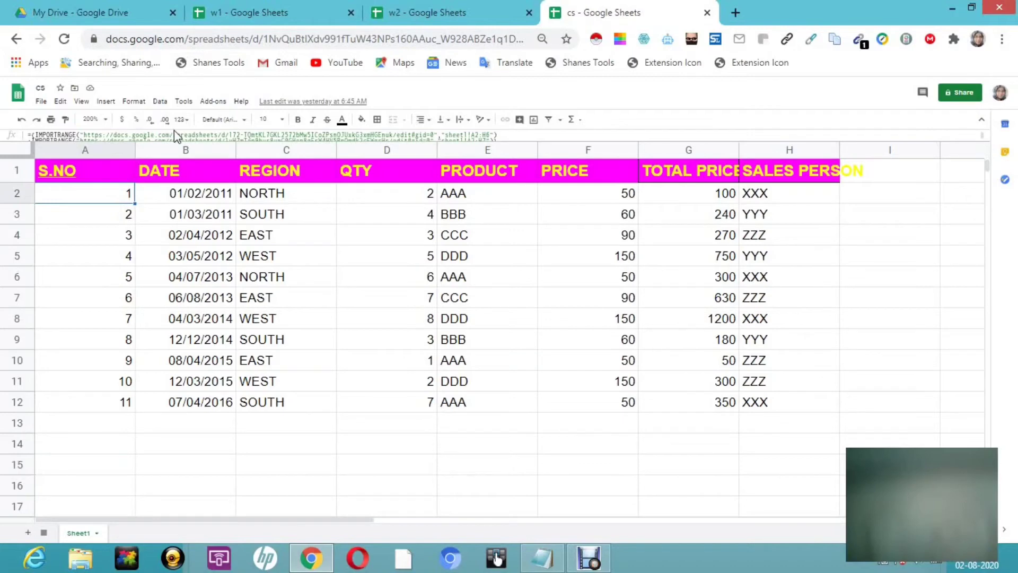
click(196, 136)
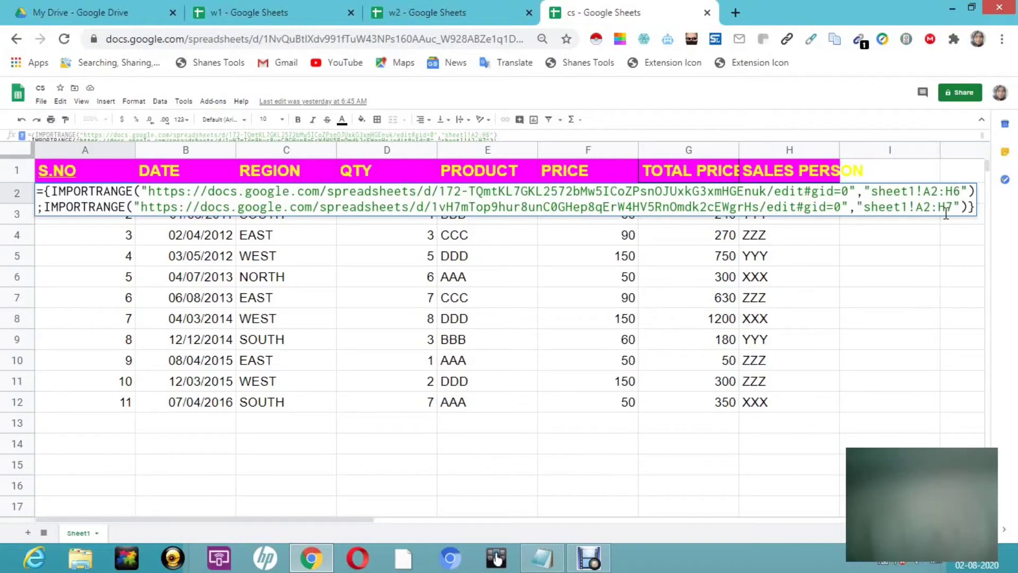
click(961, 191)
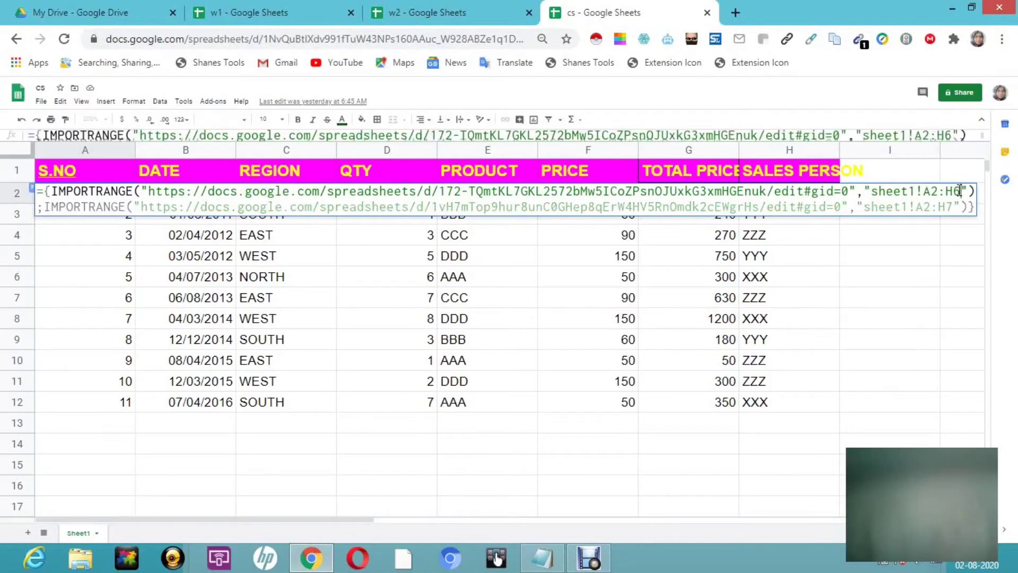
key(BackSpace)
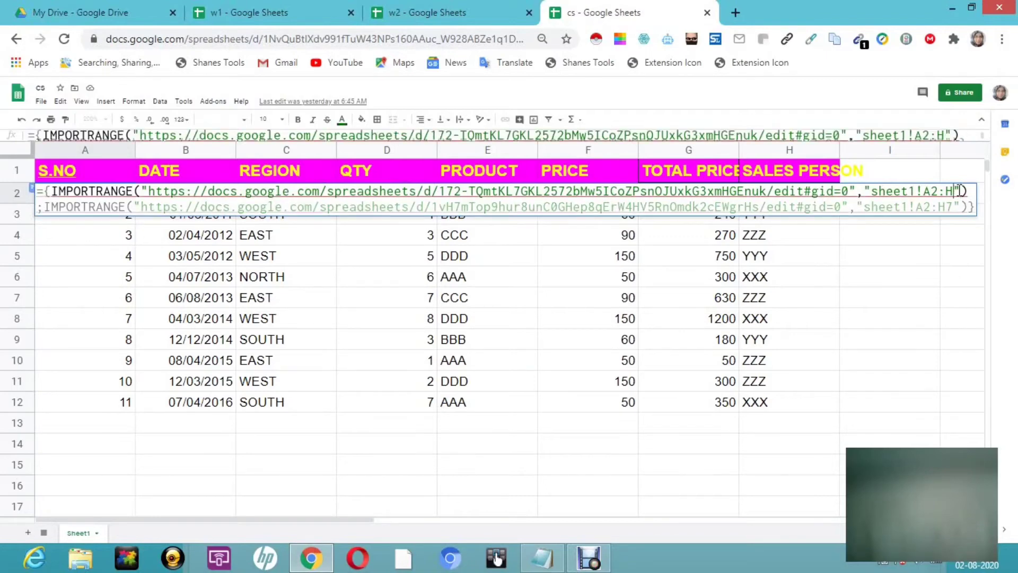
click(953, 206)
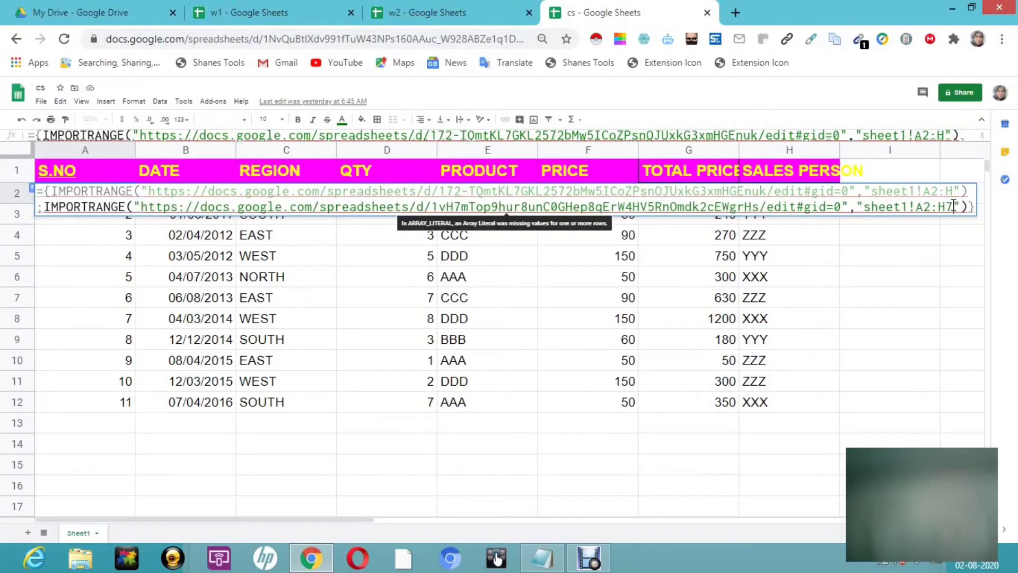
key(BackSpace)
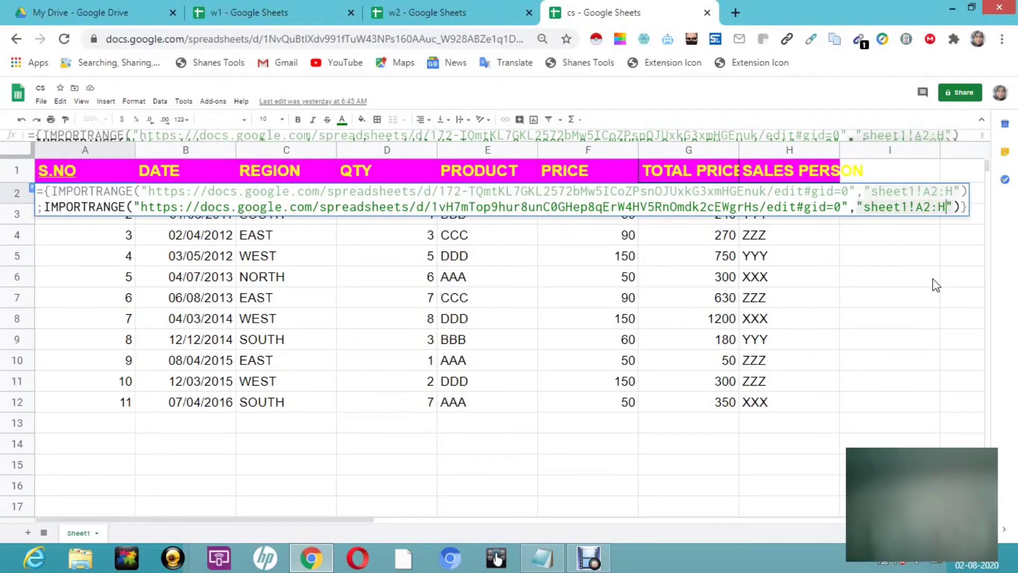
key(Return)
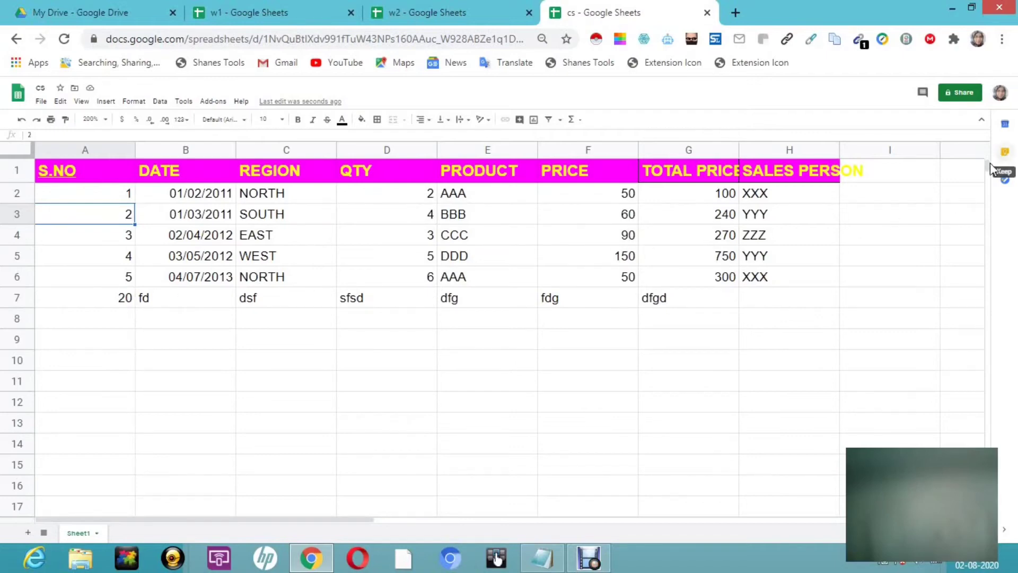
Look through the full length of the cs sheet for the imported w2 rows, and return to the first row.
drag(989, 166, 989, 242)
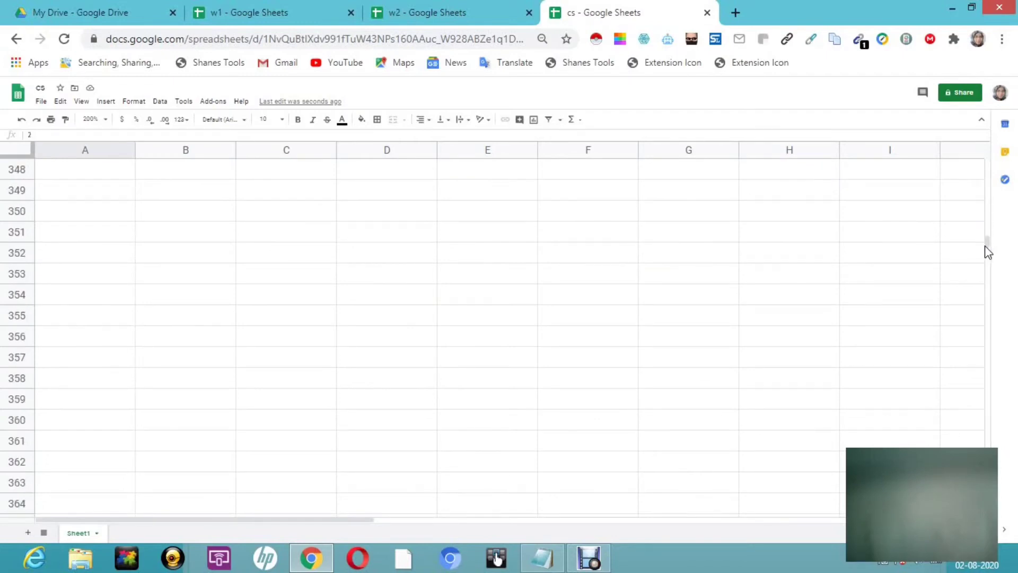
drag(988, 264, 991, 371)
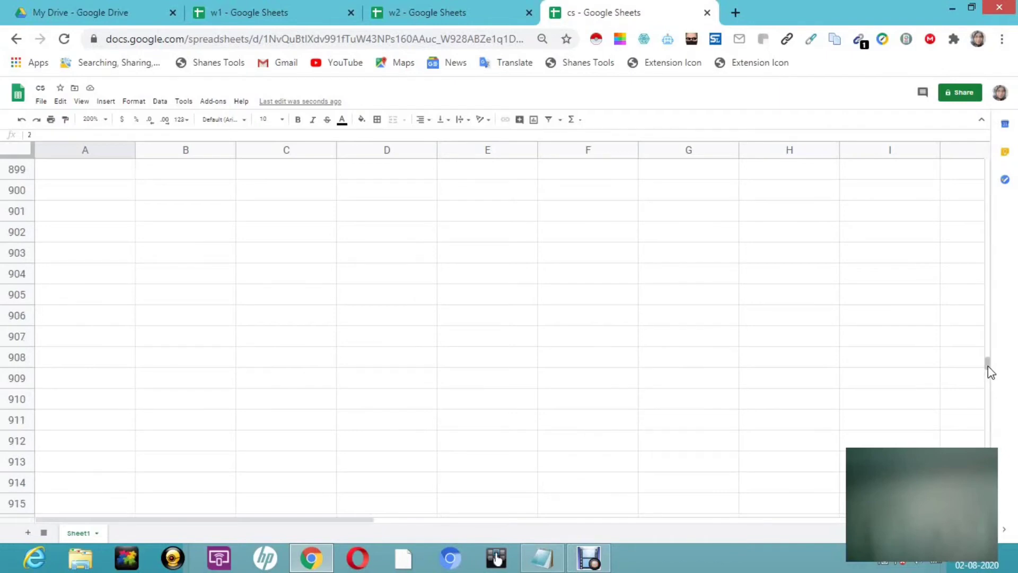
drag(991, 370, 994, 510)
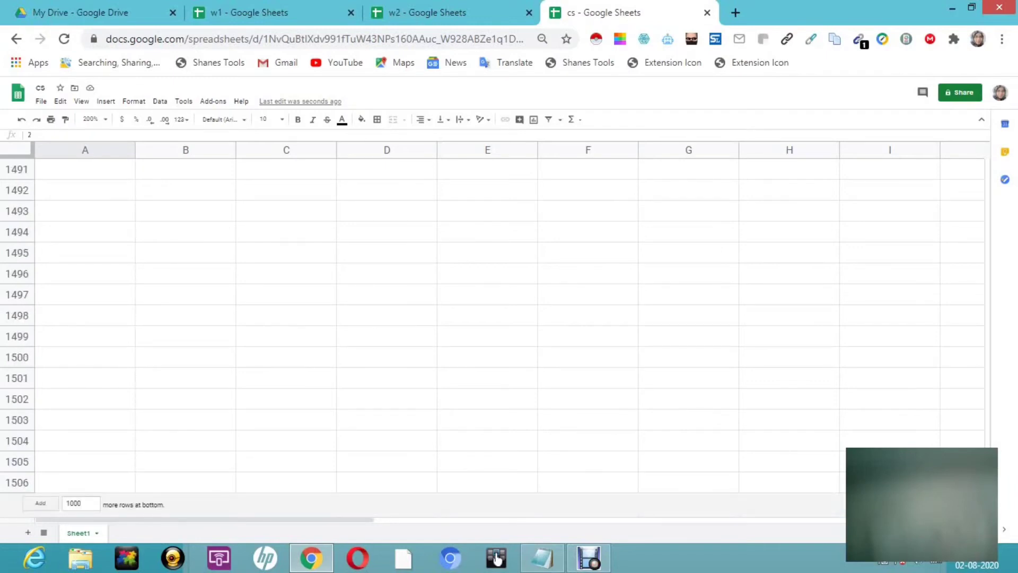
drag(988, 500, 988, 384)
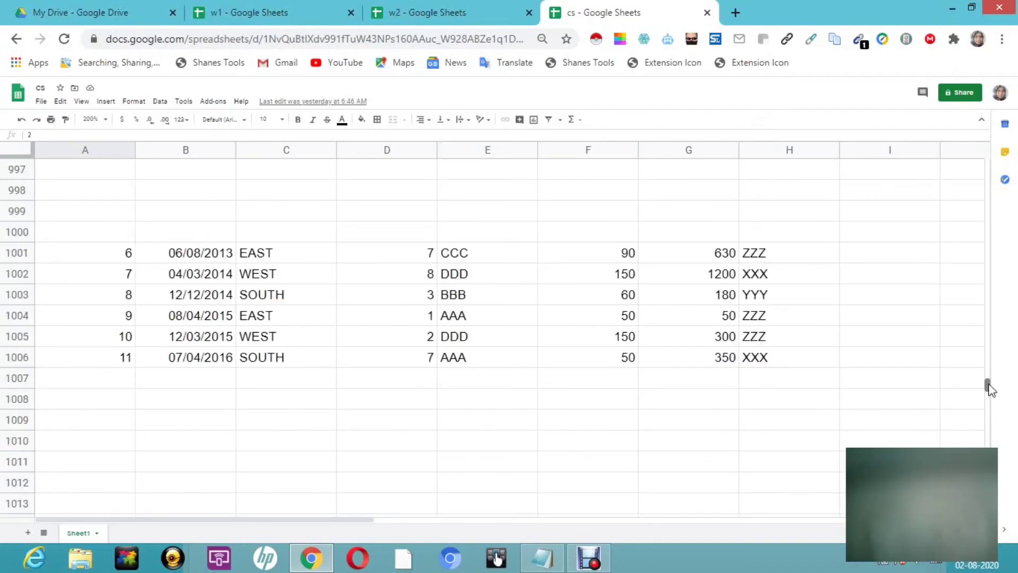
key(super+c)
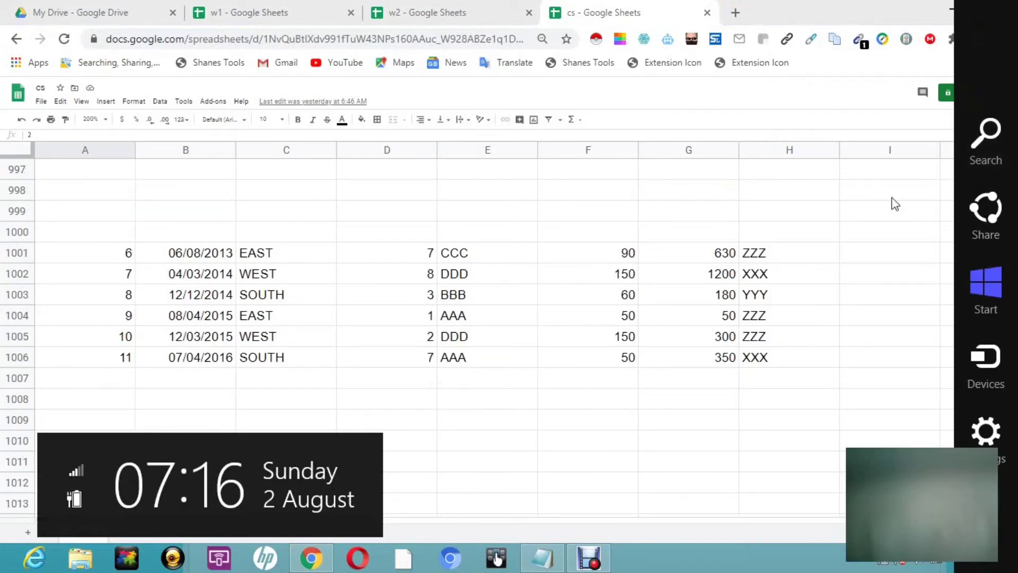
key(Escape)
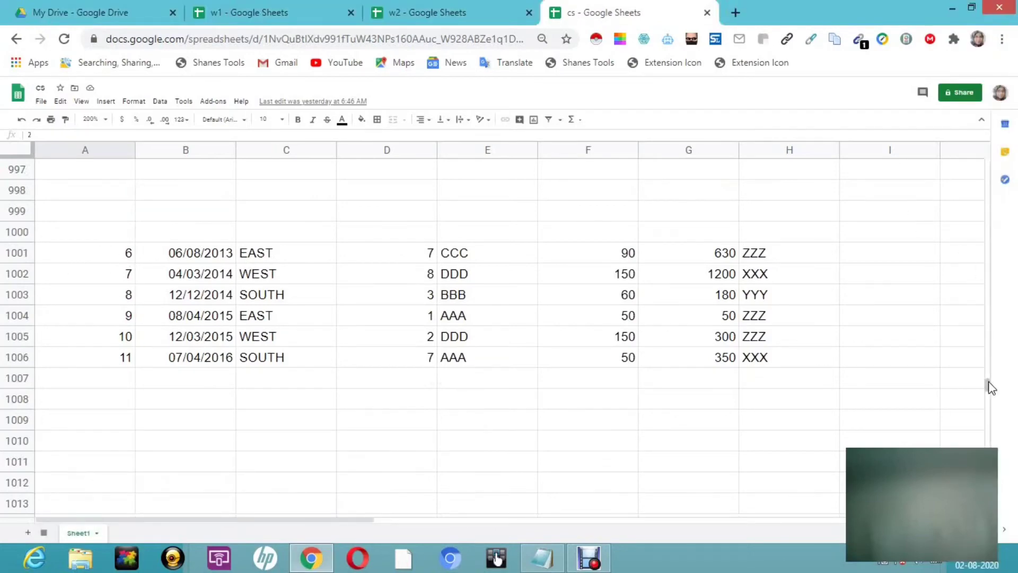
drag(991, 388, 990, 141)
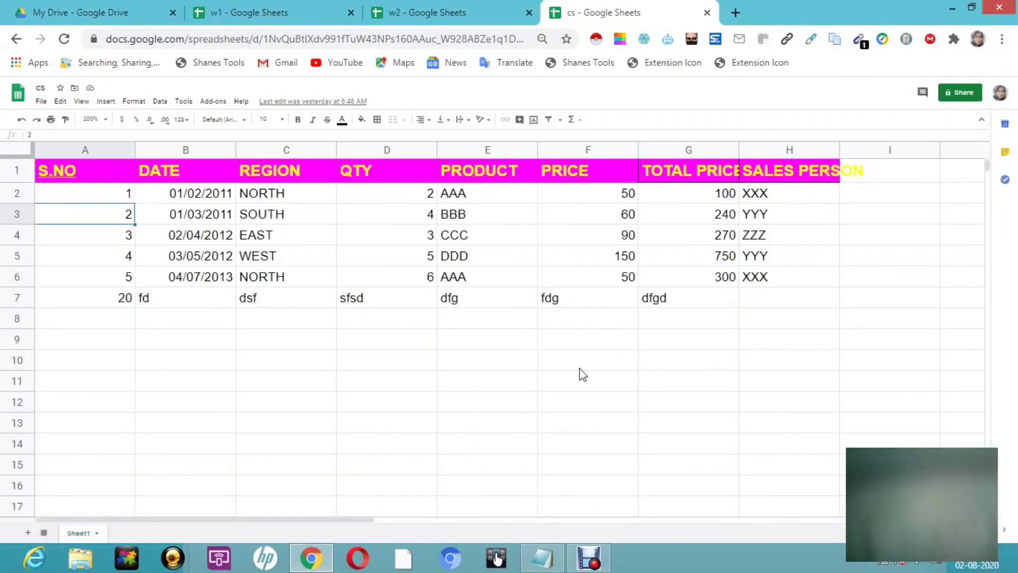
Reopen the formula in cs cell A2 and insert the QUERY function with its opening parenthesis before the array's opening brace.
click(119, 196)
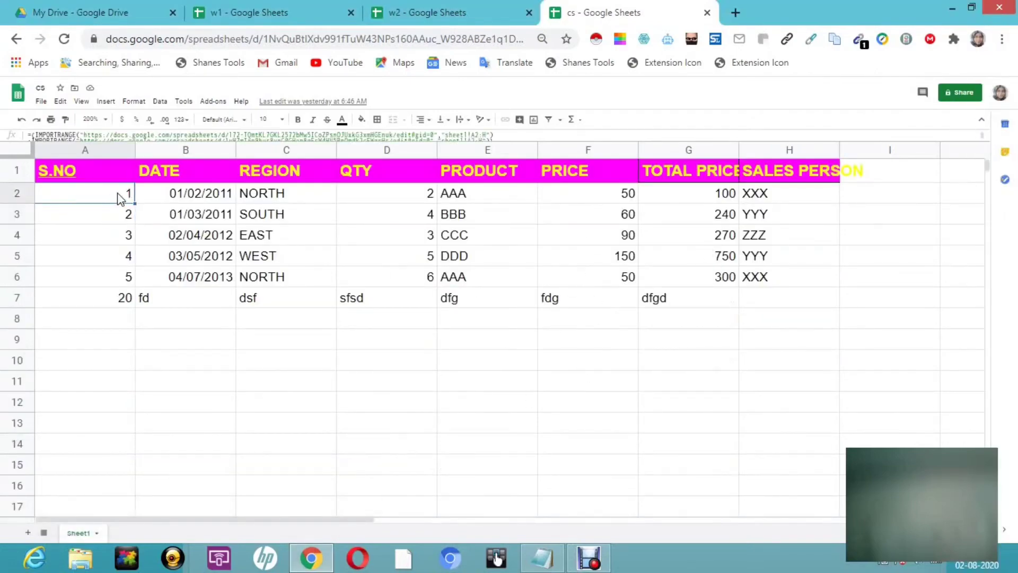
click(188, 135)
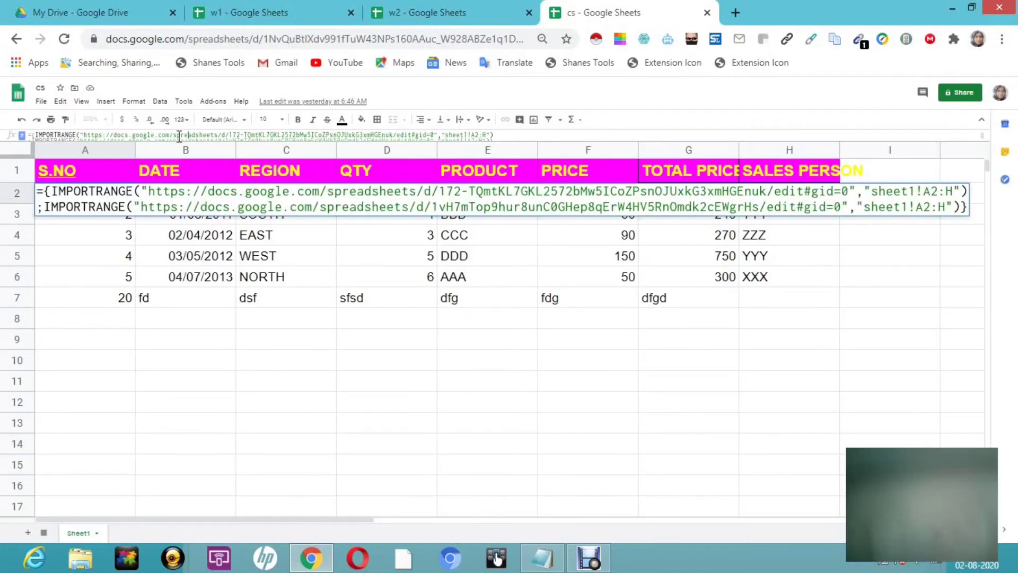
click(44, 191)
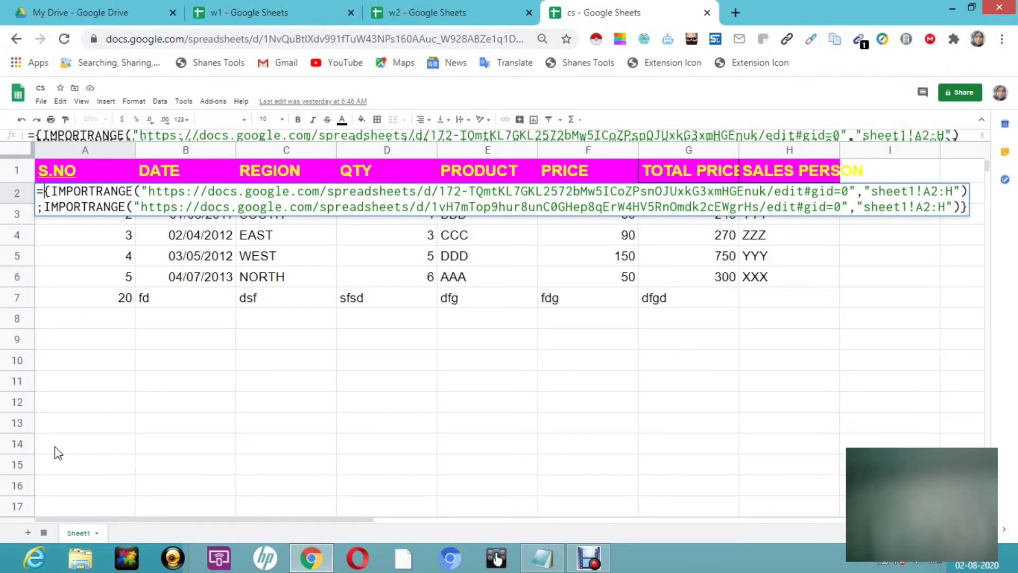
text(Q)
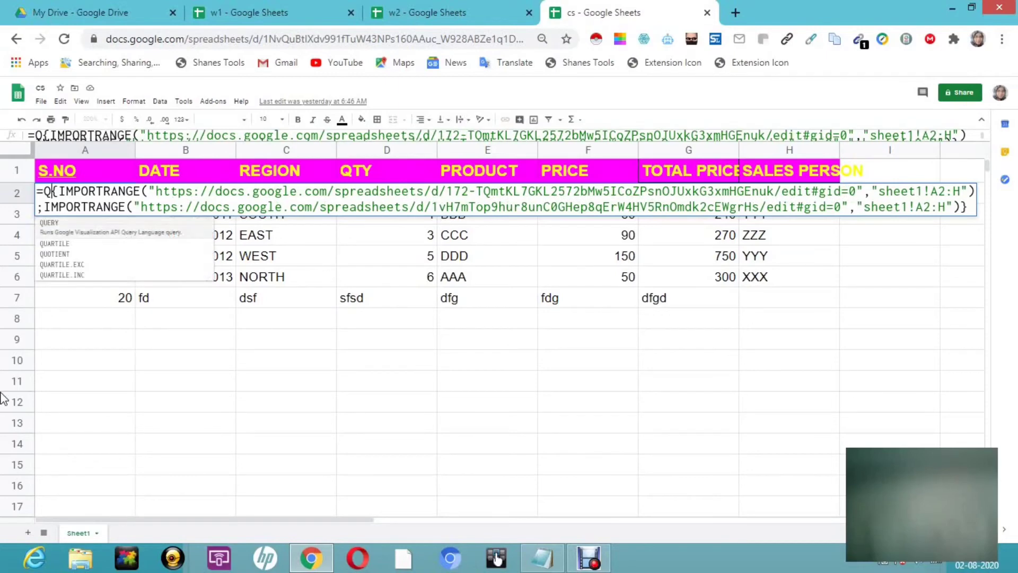
click(57, 232)
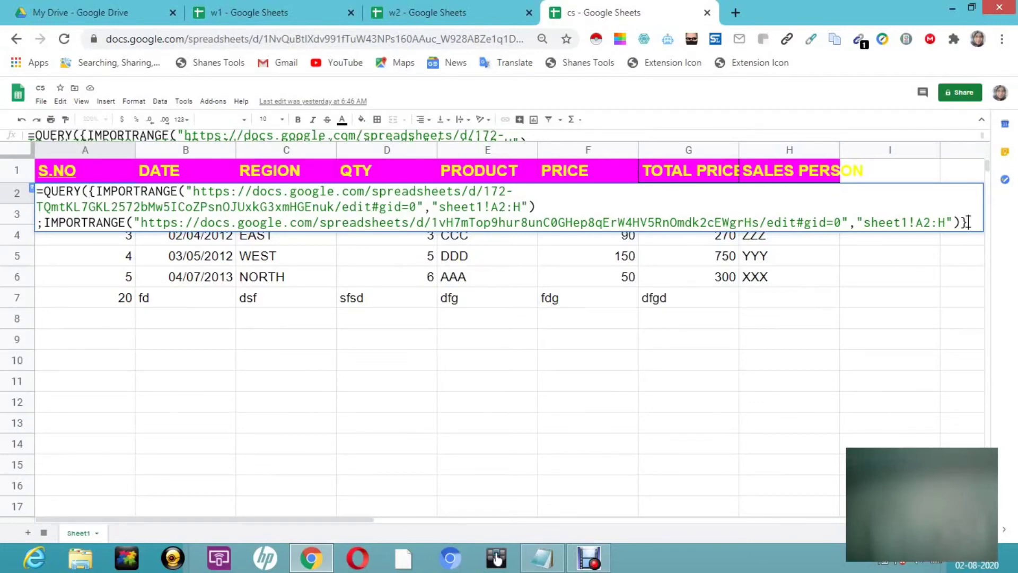
Complete the QUERY in cs cell A2 with "select * where Col1 is not null" and 0 header rows, and enter the formula.
text(,)
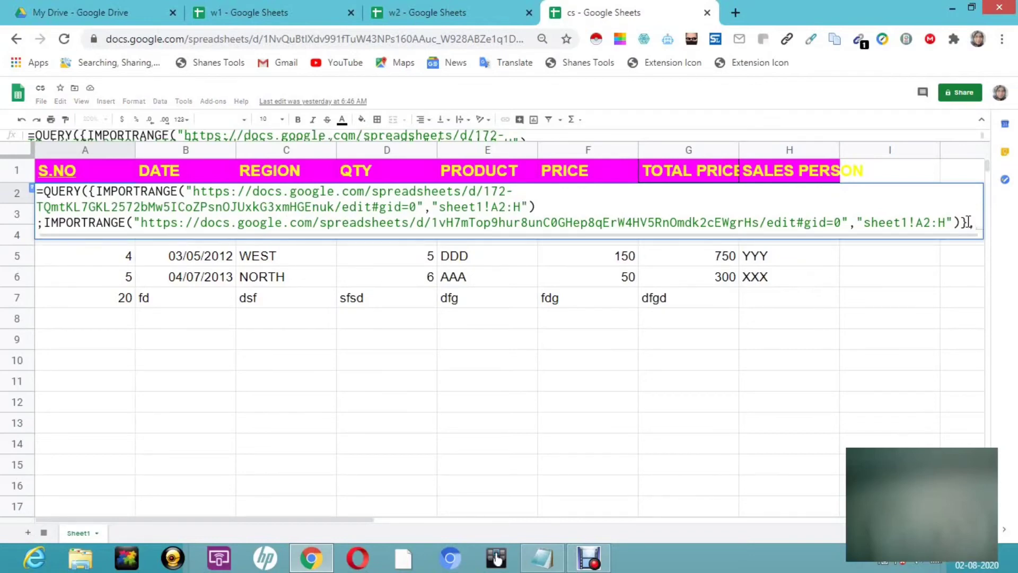
text(")
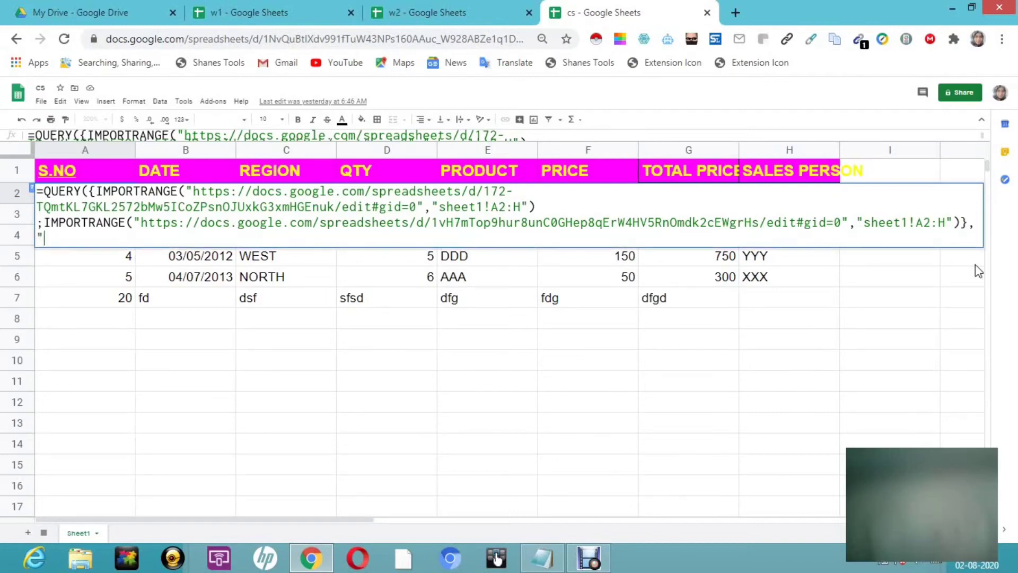
text(select)
text(* where)
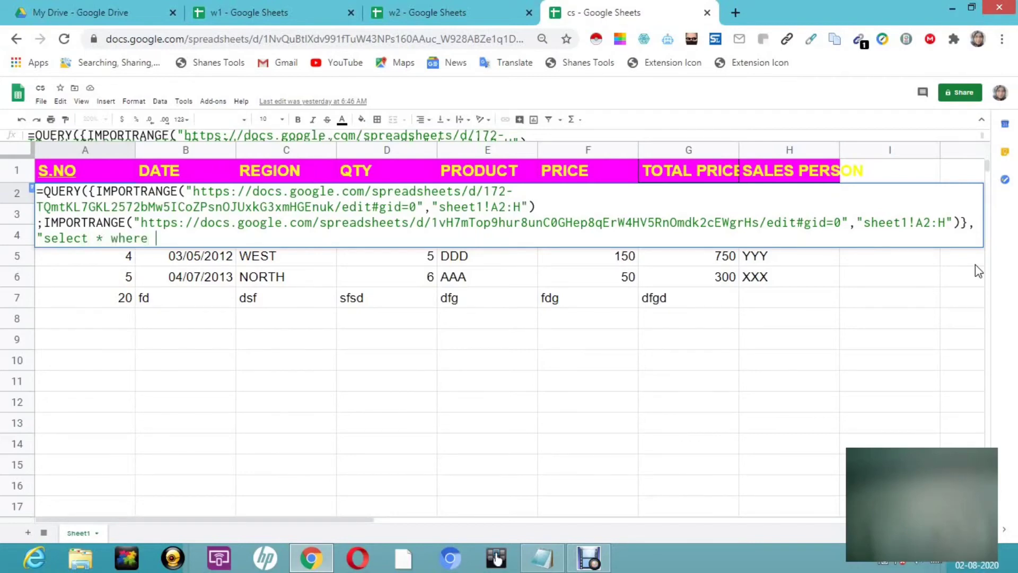
text( Col1 is not null)
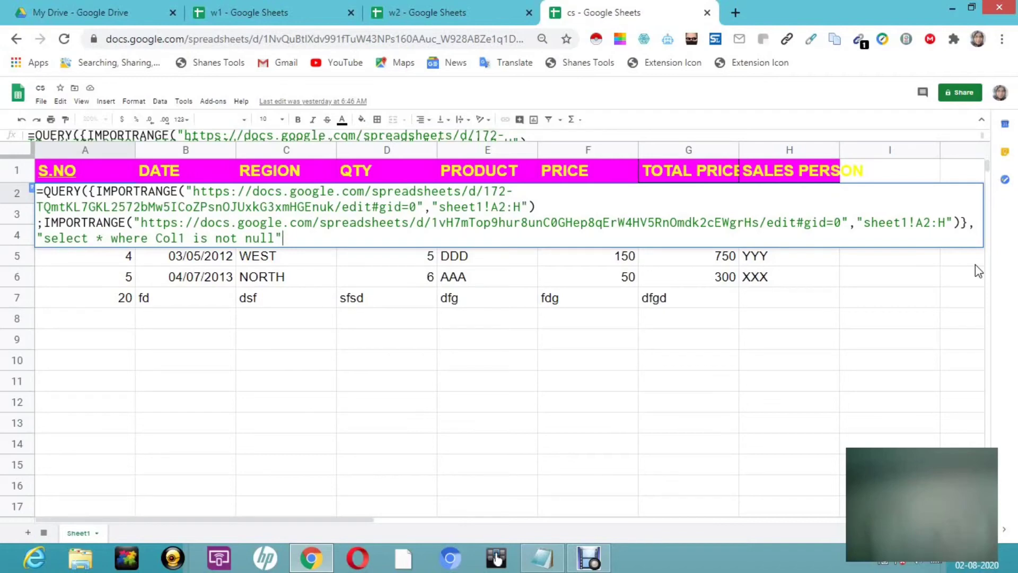
text(,)
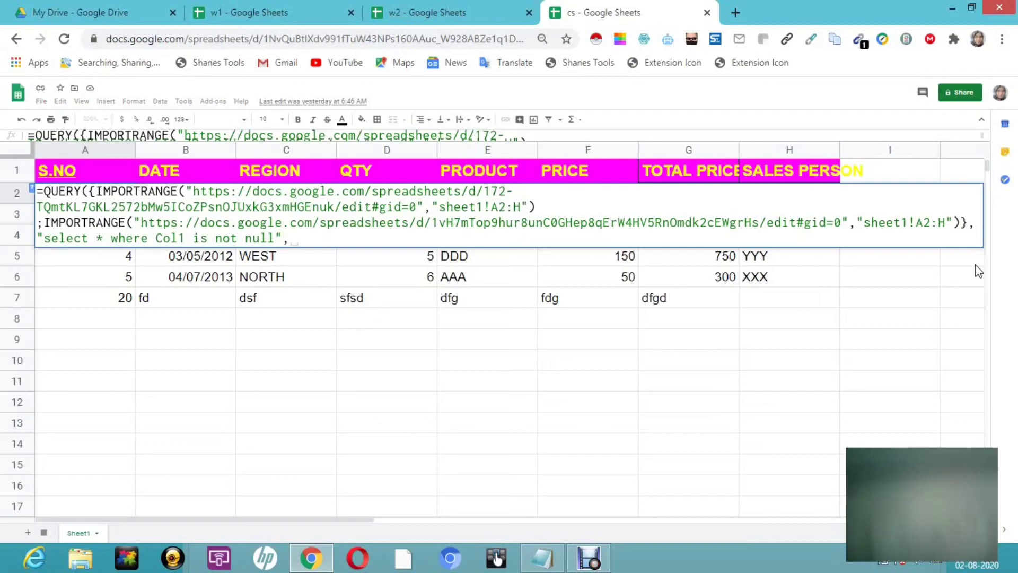
text(0)
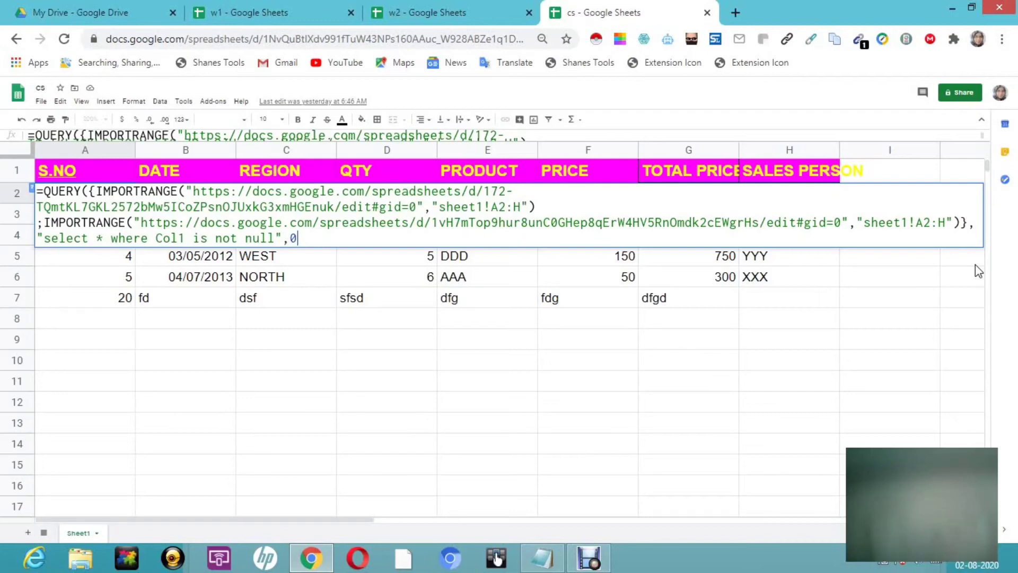
text())
key(Return)
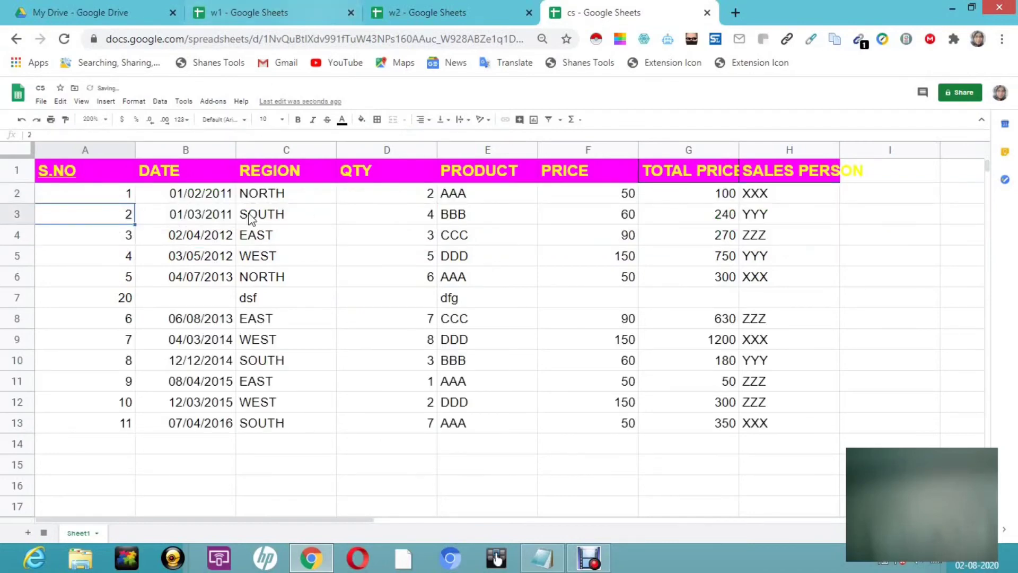
In w2, start a new test row with 56, gdf, dsf and dffd in cells A8 to D8.
click(460, 10)
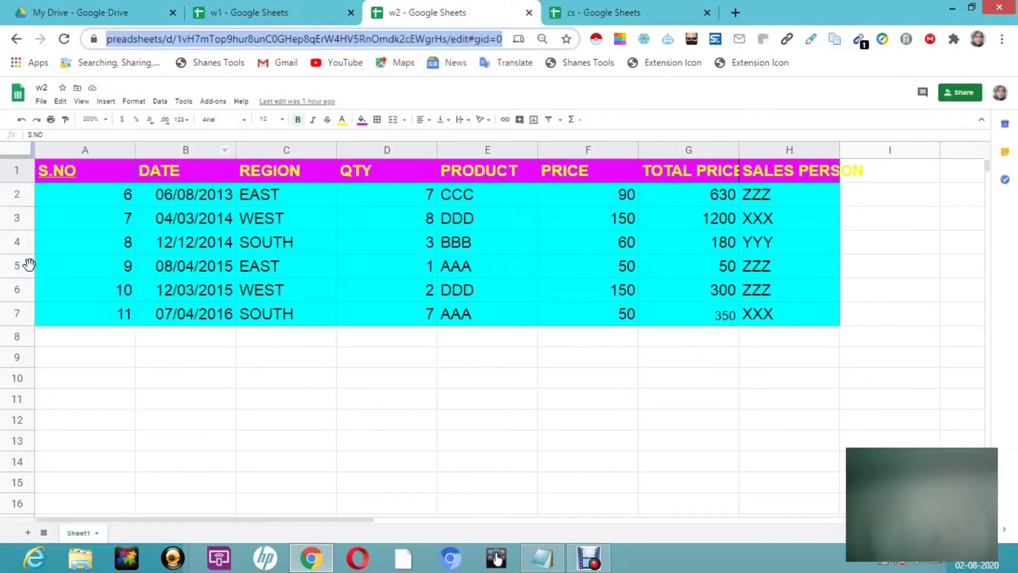
click(119, 324)
text(67)
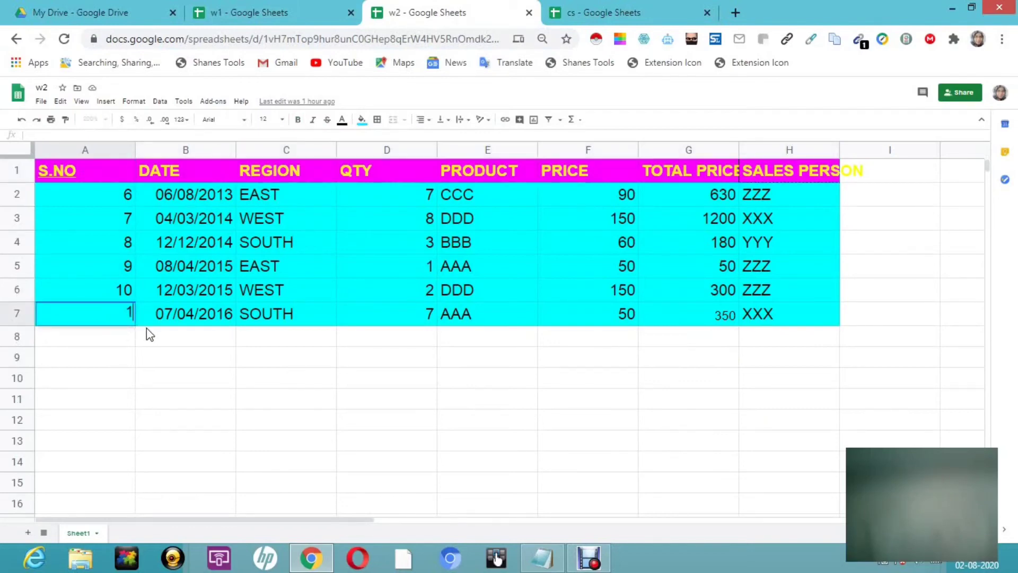
text(1)
double_click(123, 341)
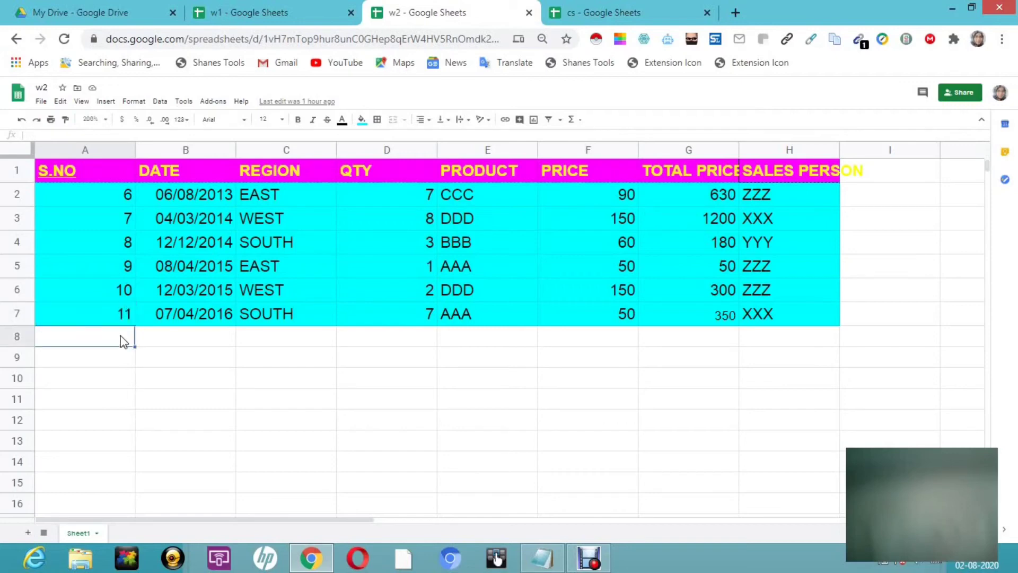
text(56)
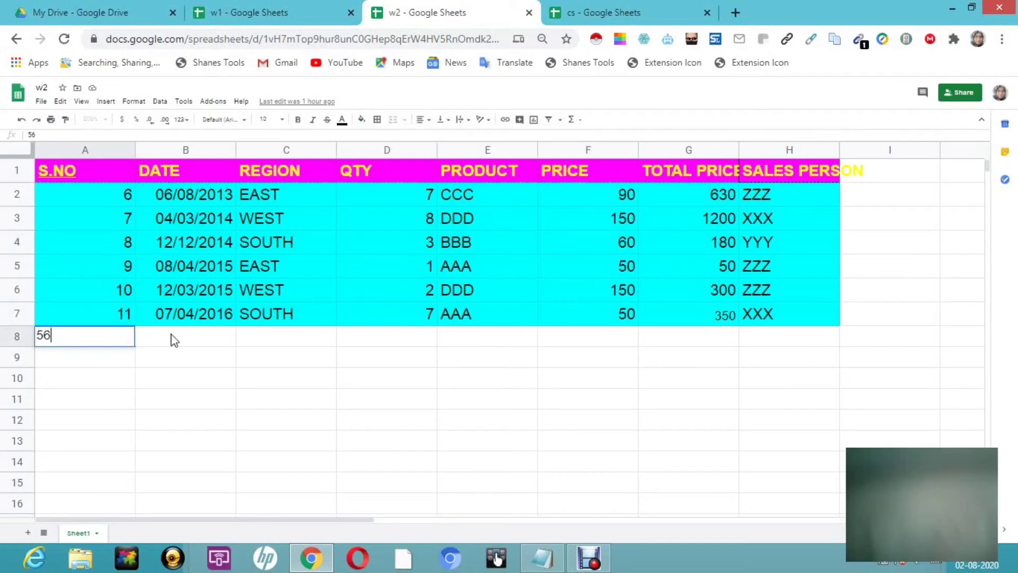
click(175, 340)
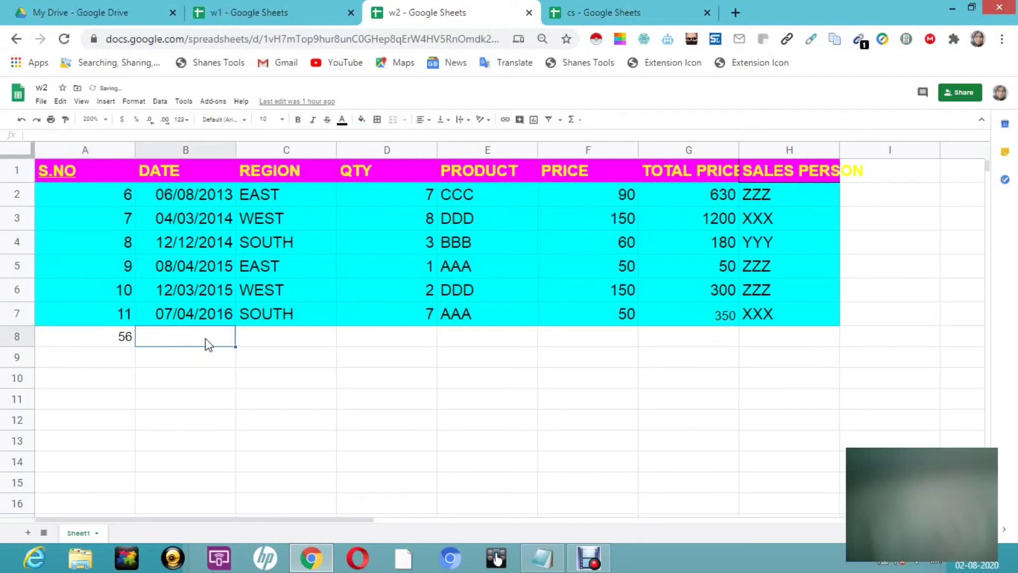
text(gdf)
click(285, 348)
text(dsf)
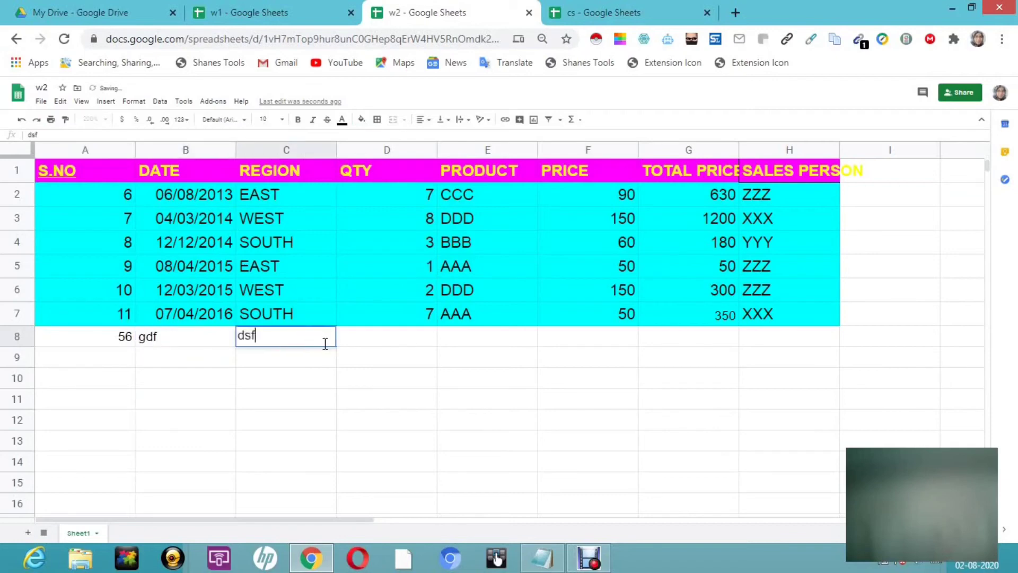
click(387, 343)
text(dffd)
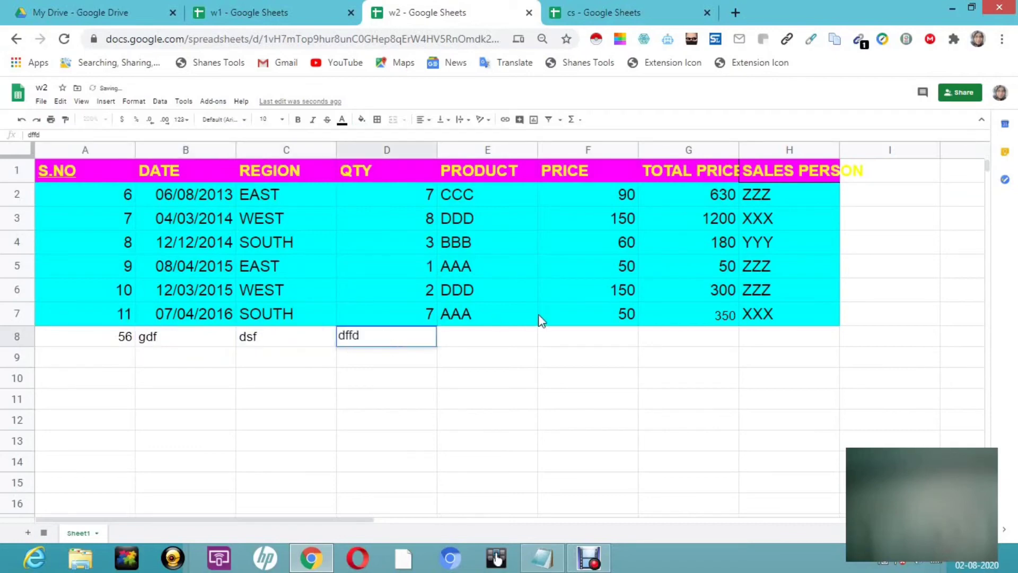
Complete the w2 test row with fdg, sad, r and d in cells E8 to H8, and check the import in cs.
click(502, 332)
text(fdg)
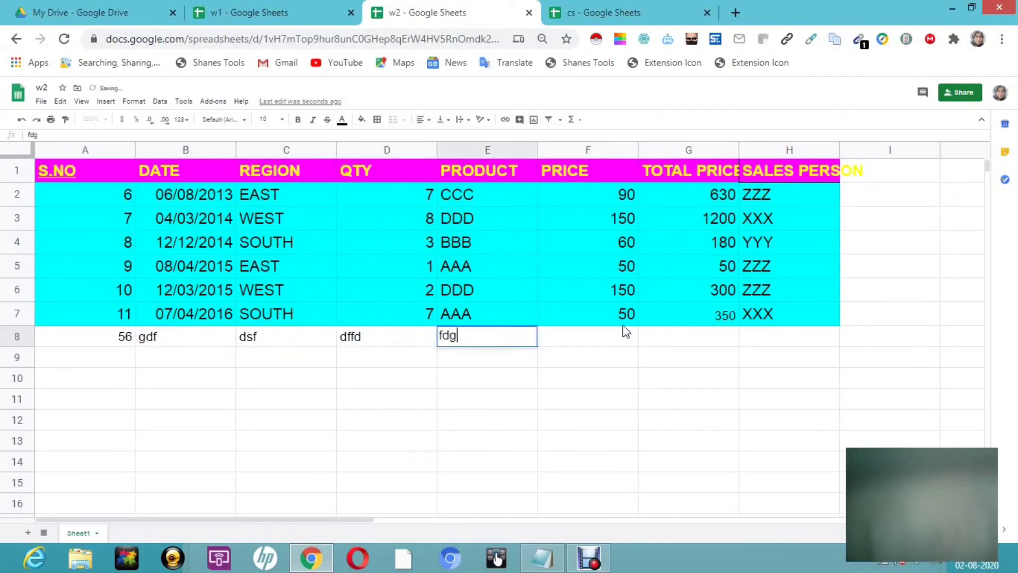
click(621, 344)
text(sad)
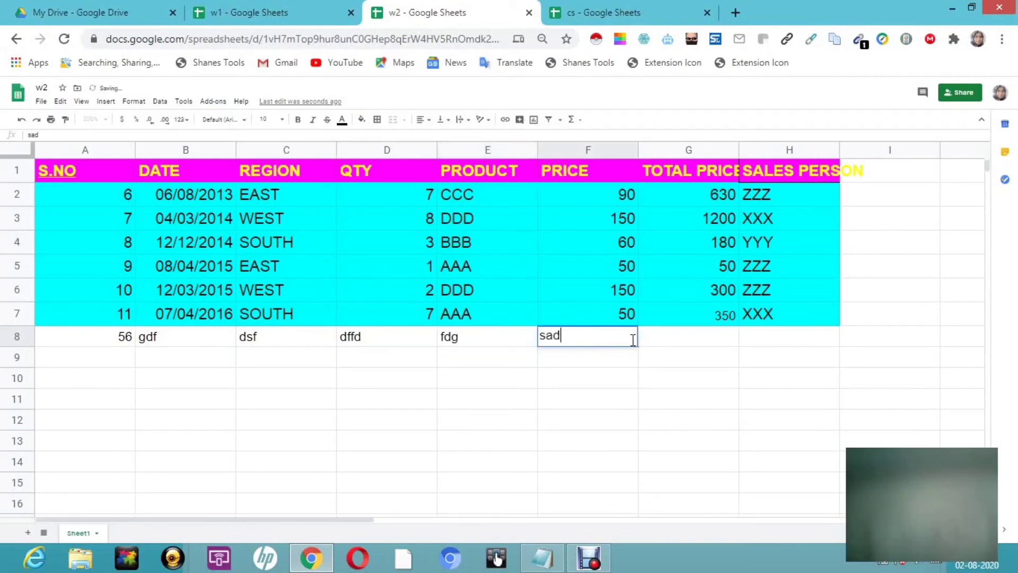
click(708, 343)
text(r)
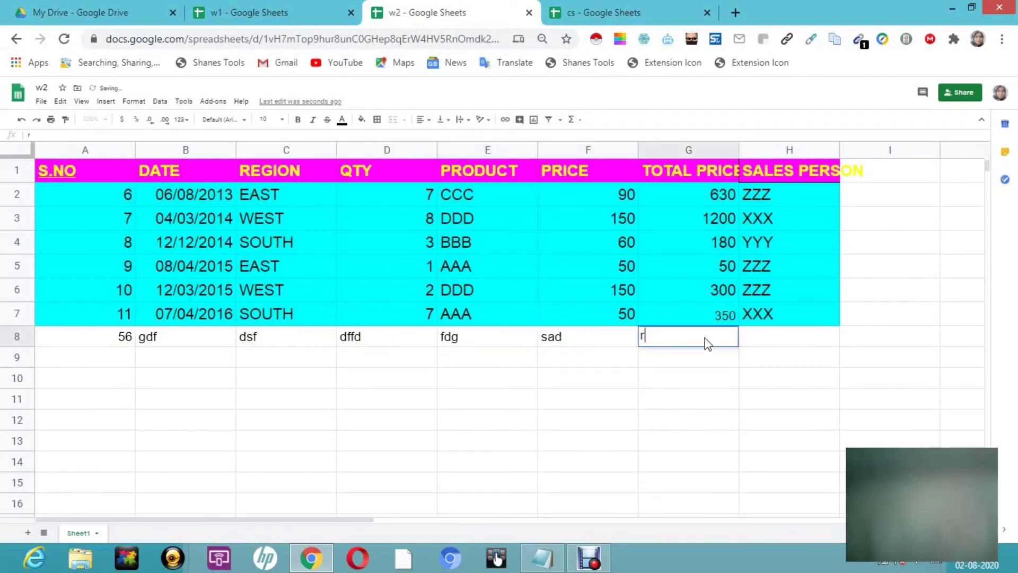
click(786, 341)
text(d)
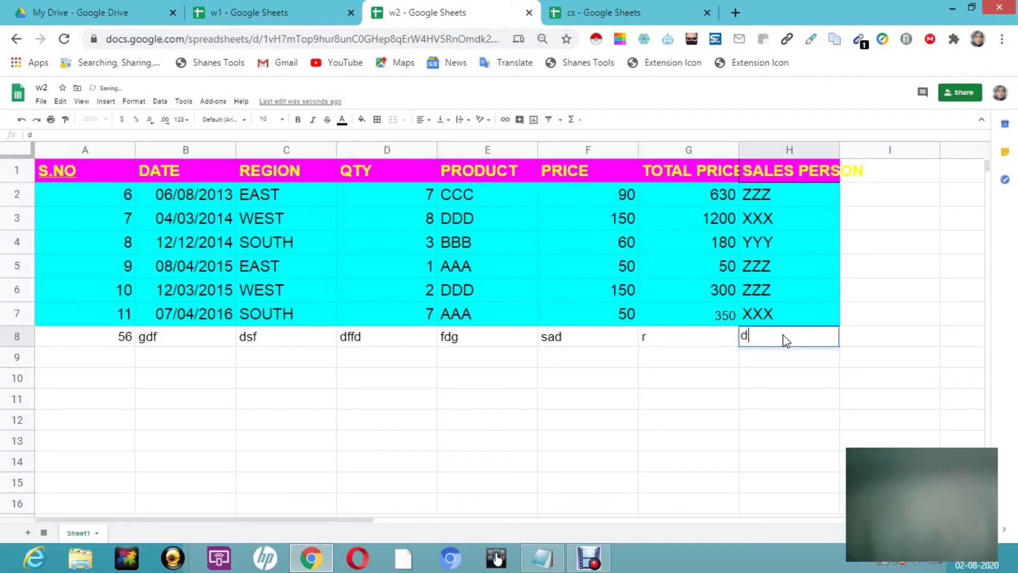
click(364, 413)
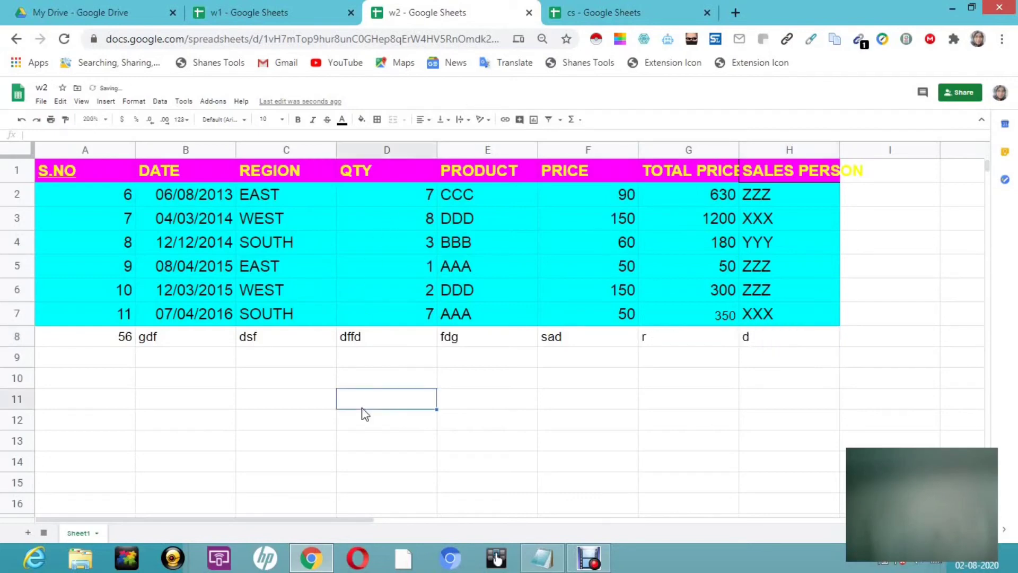
click(653, 11)
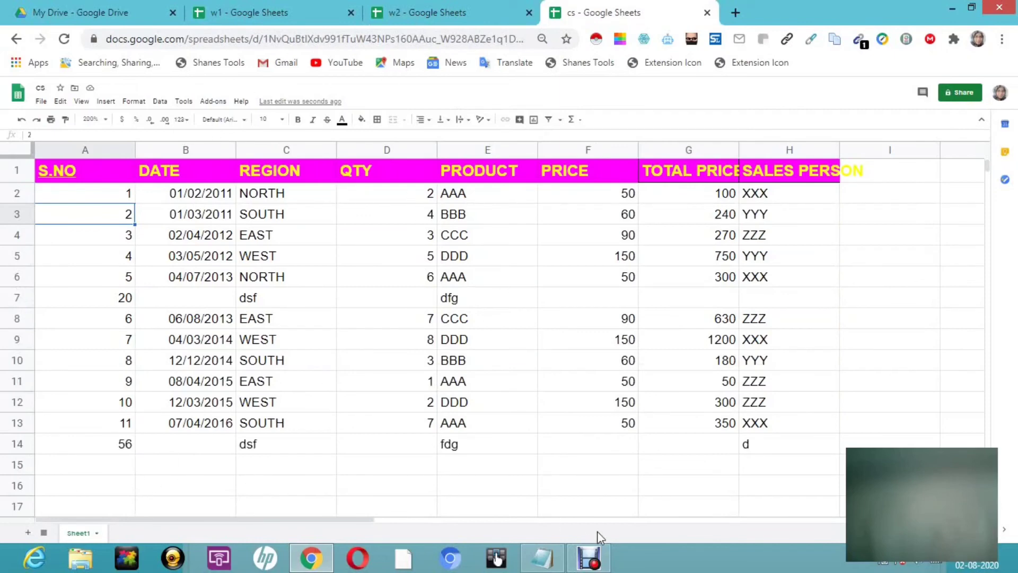
In w1, start a second test row with 78, gdf, dsf and dsf in cells A8 to D8.
click(309, 16)
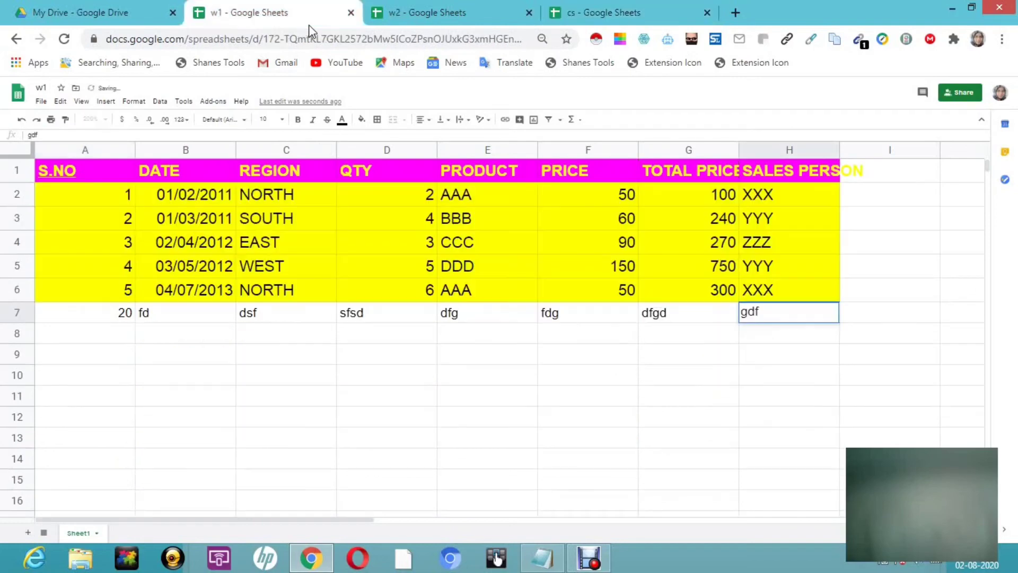
click(127, 334)
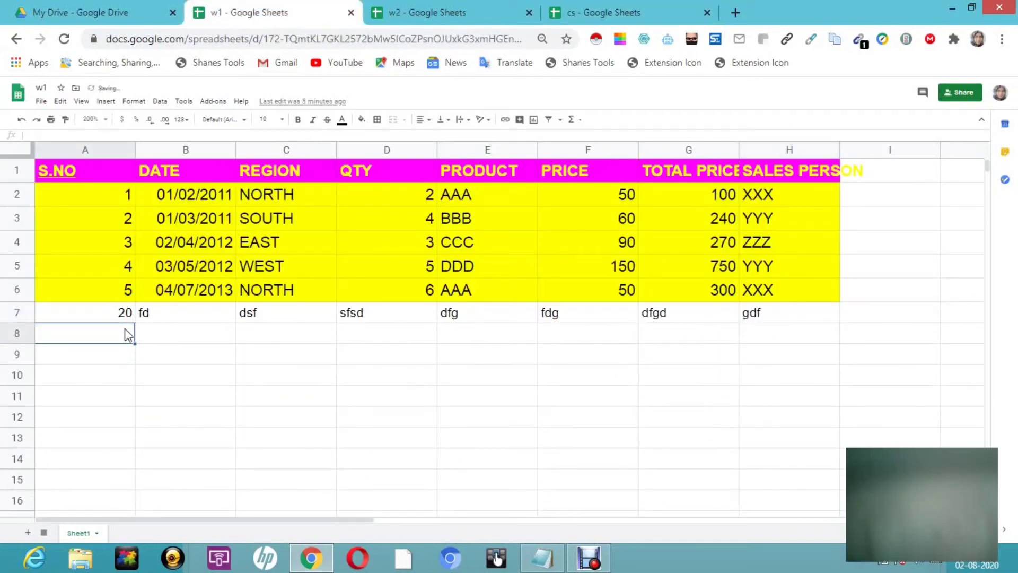
text(78)
click(161, 335)
text(gdf)
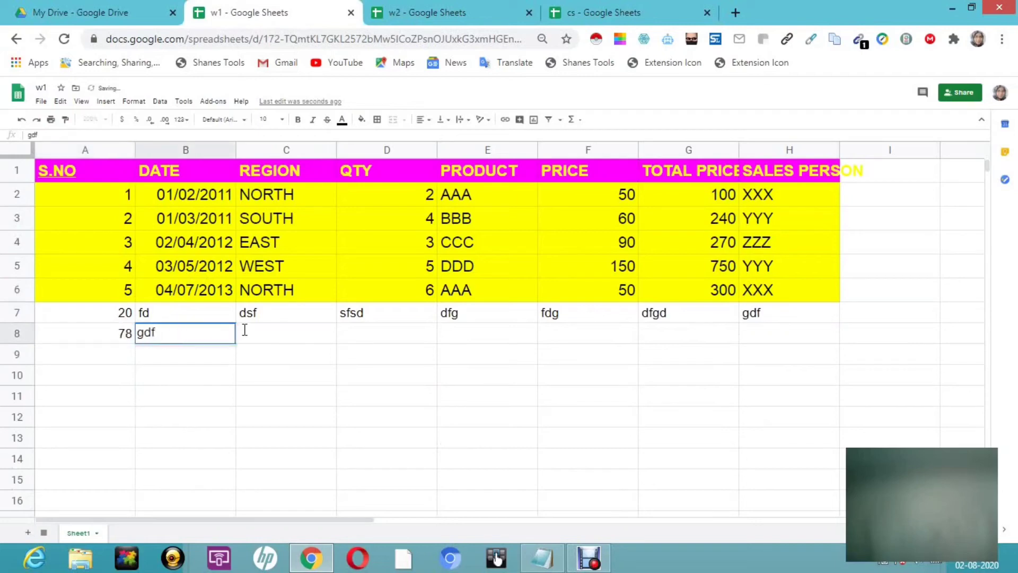
click(245, 330)
text(dsf)
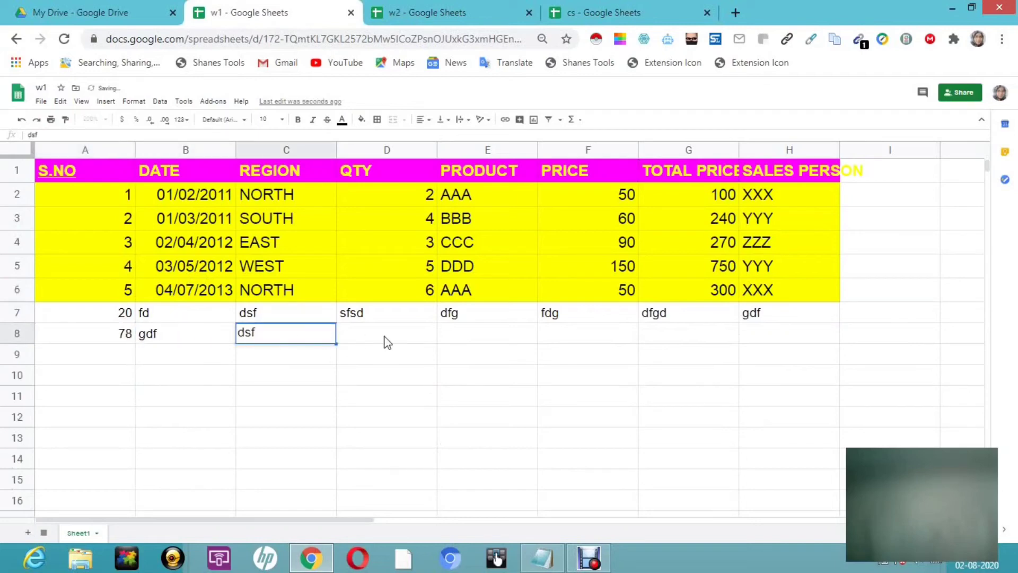
click(409, 342)
text(dsf)
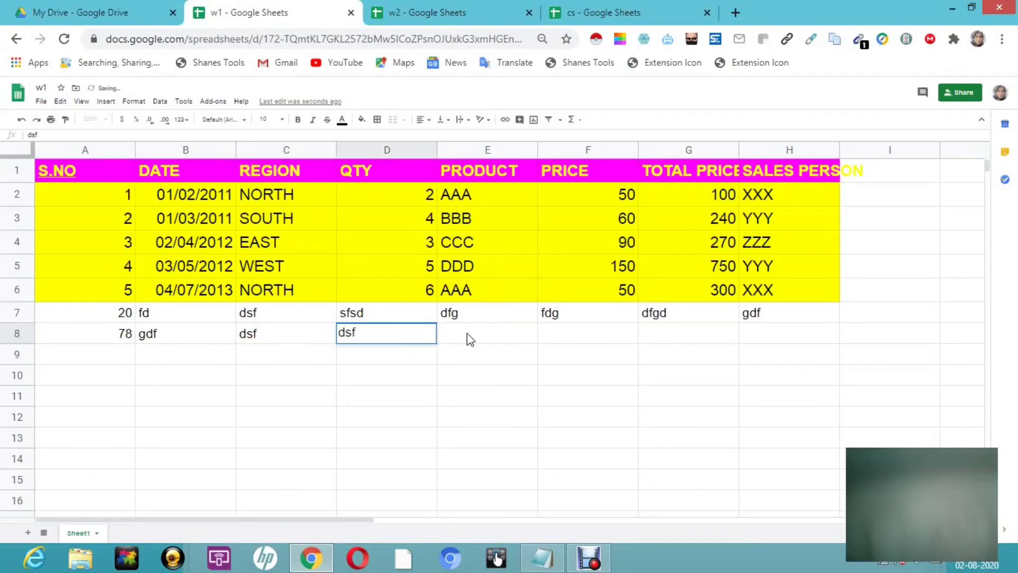
Fill the rest of the second w1 test row with fsd, sdf, fds and dfs in cells E8 to H8.
click(483, 335)
text(fsd)
click(559, 333)
text(sdf)
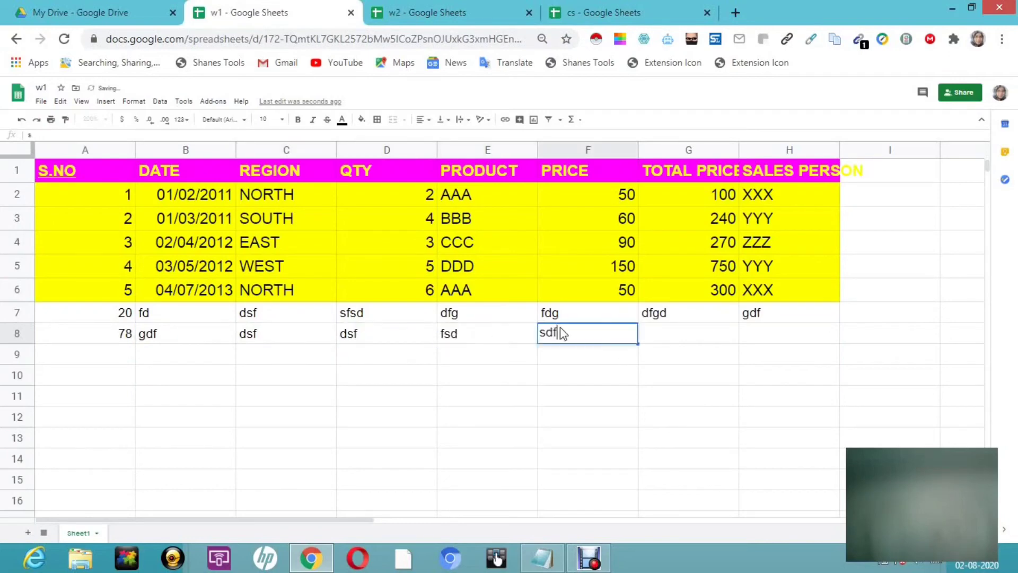
click(695, 340)
text(fds)
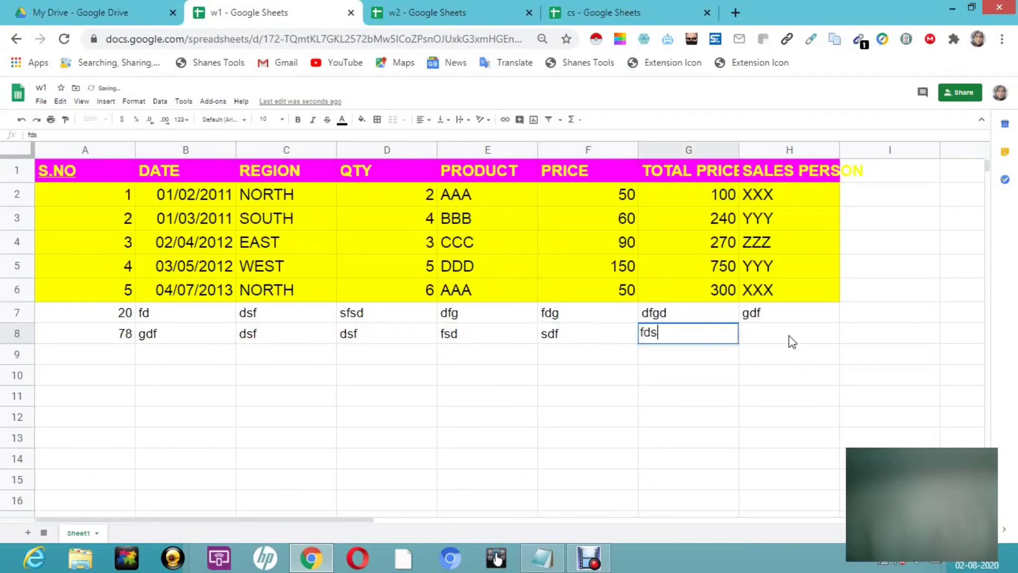
click(781, 333)
text(dfs)
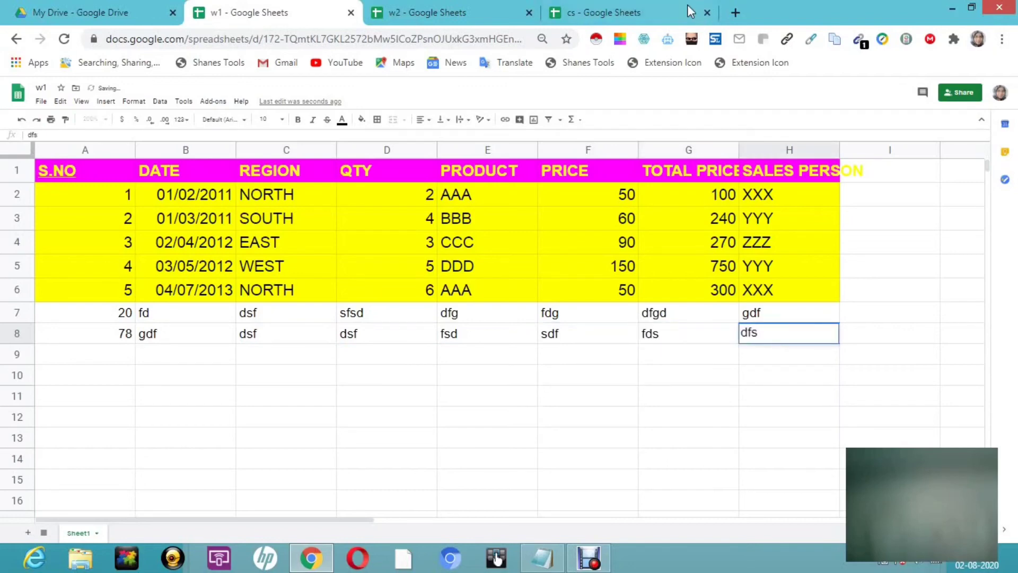
Compare the combined rows in cs with the test rows in the w2 and w1 source sheets.
click(658, 7)
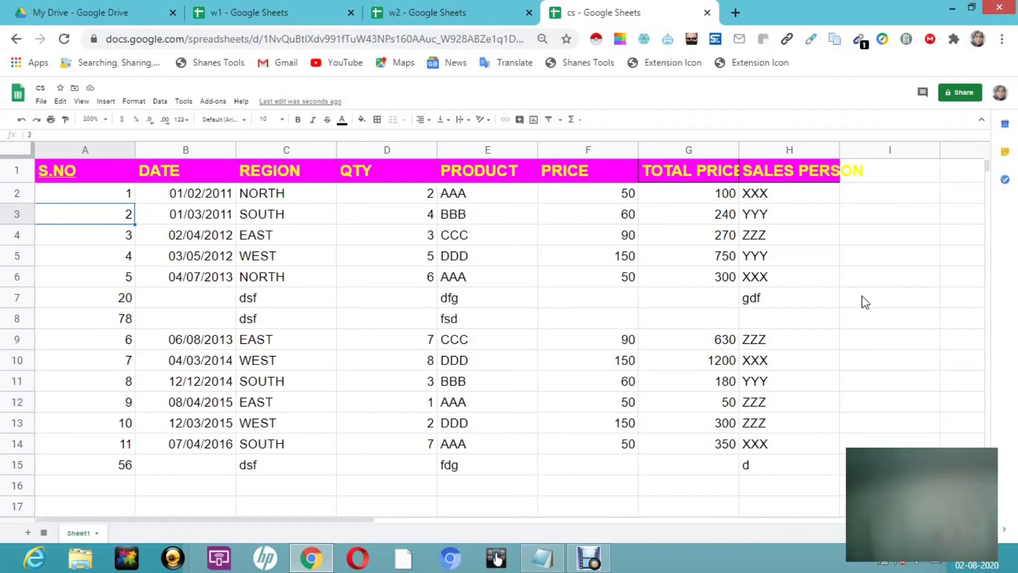
click(459, 11)
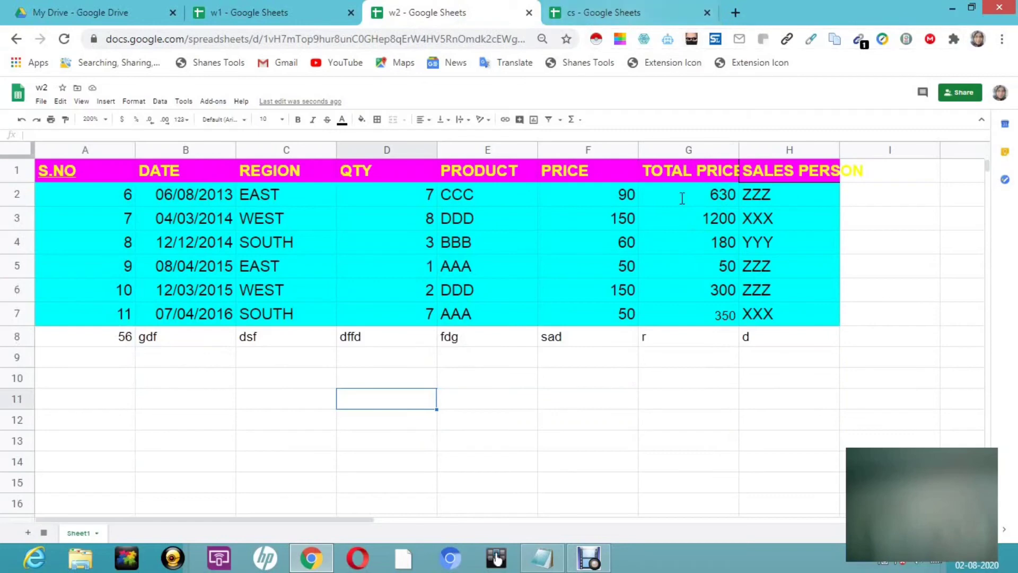
click(614, 13)
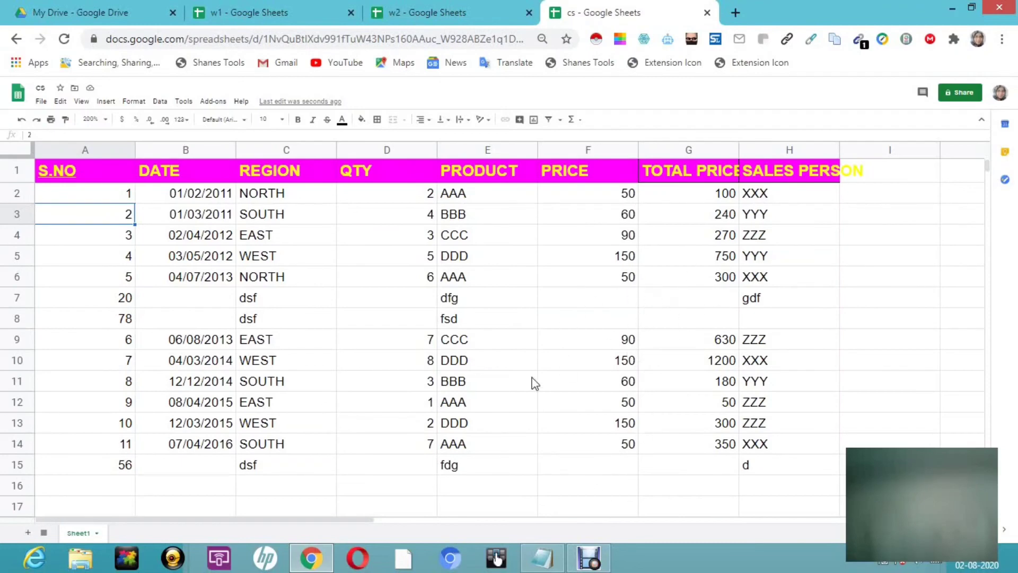
click(422, 9)
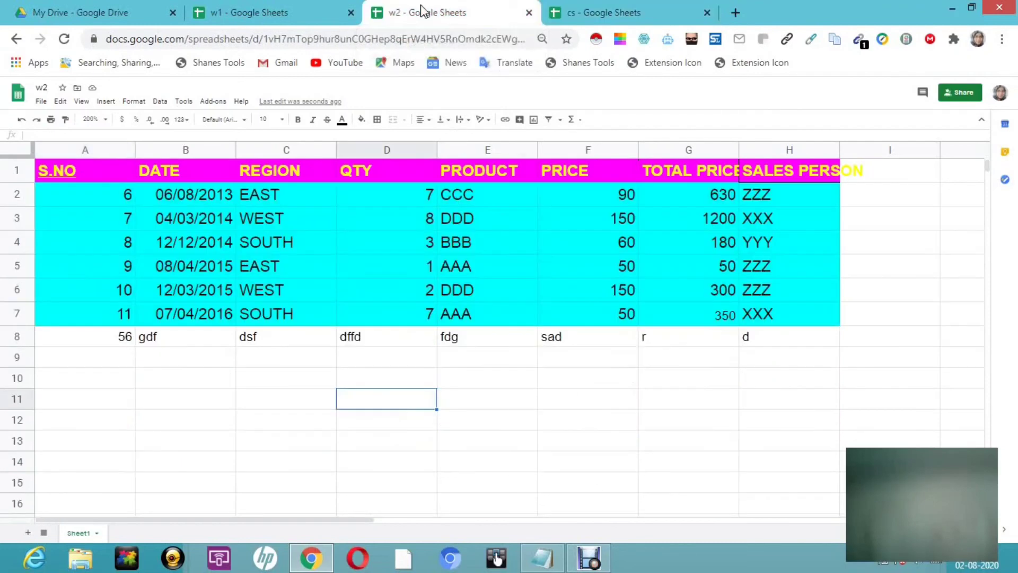
click(326, 16)
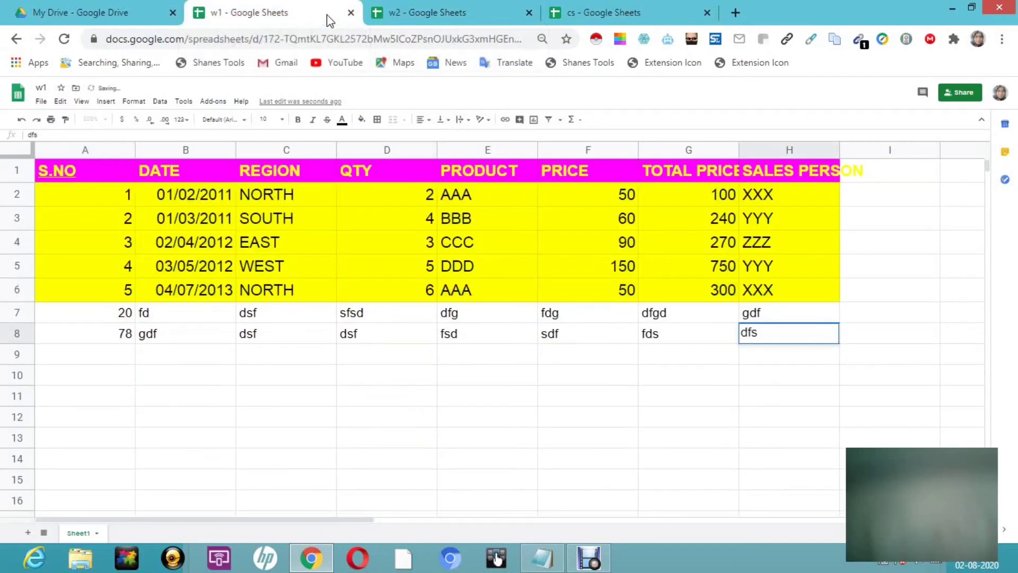
In w2, replace the test row's price in F8 with 56 and total price in G8 with 67, and check the import in cs.
click(438, 16)
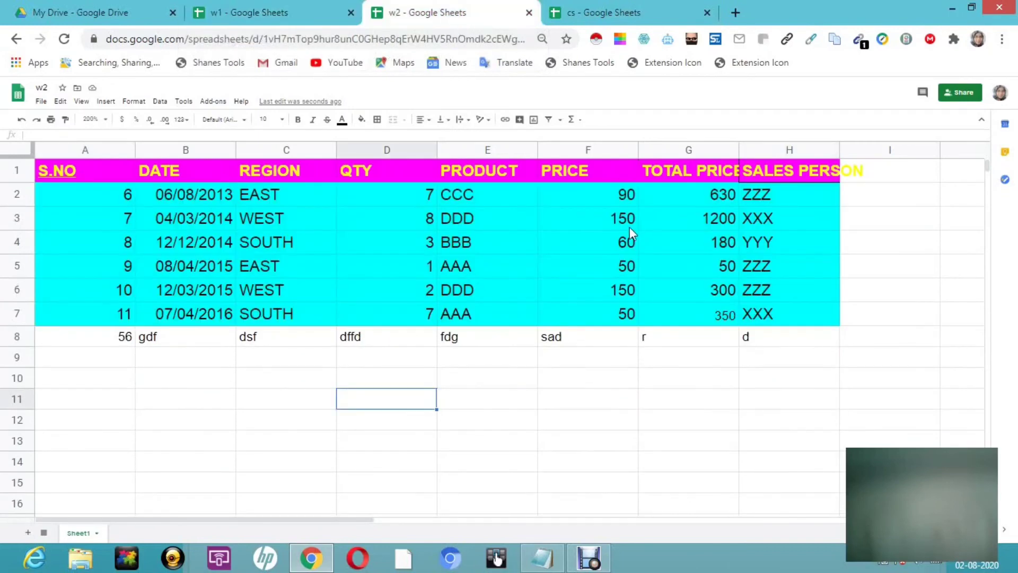
double_click(605, 336)
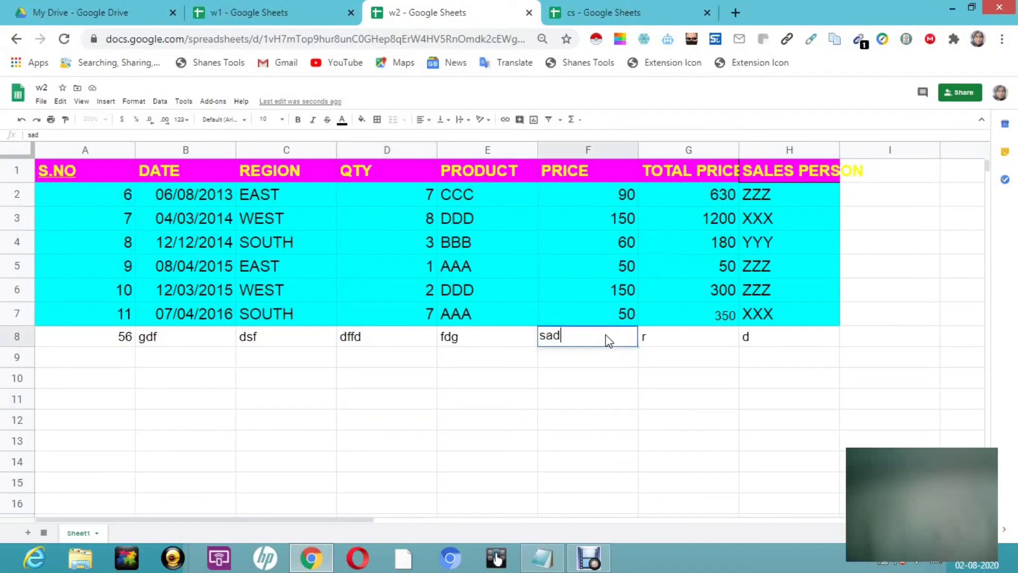
key(BackSpace)
key(BackSpace)
key(BackSpace)
text(56)
double_click(685, 339)
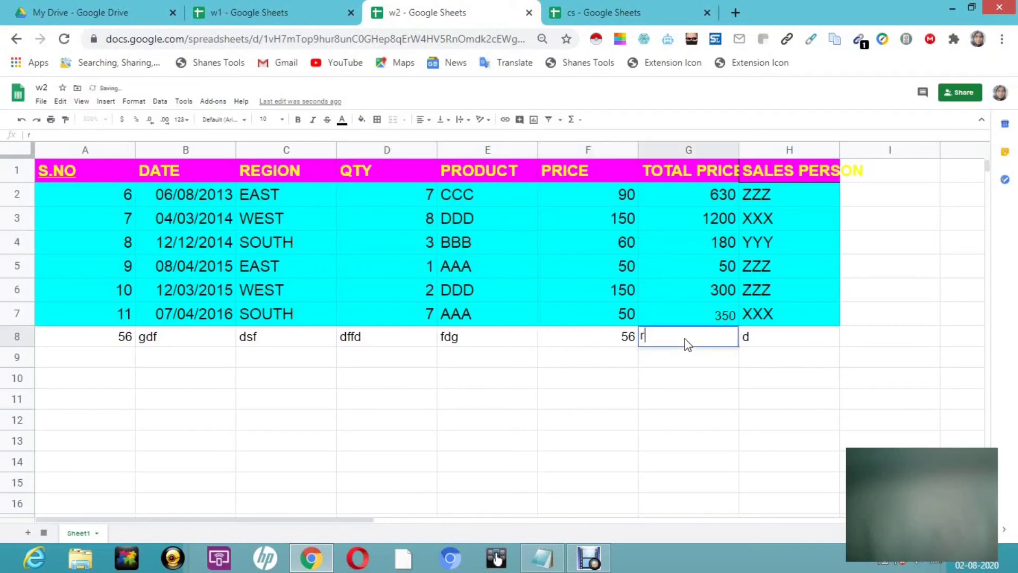
key(BackSpace)
text(67)
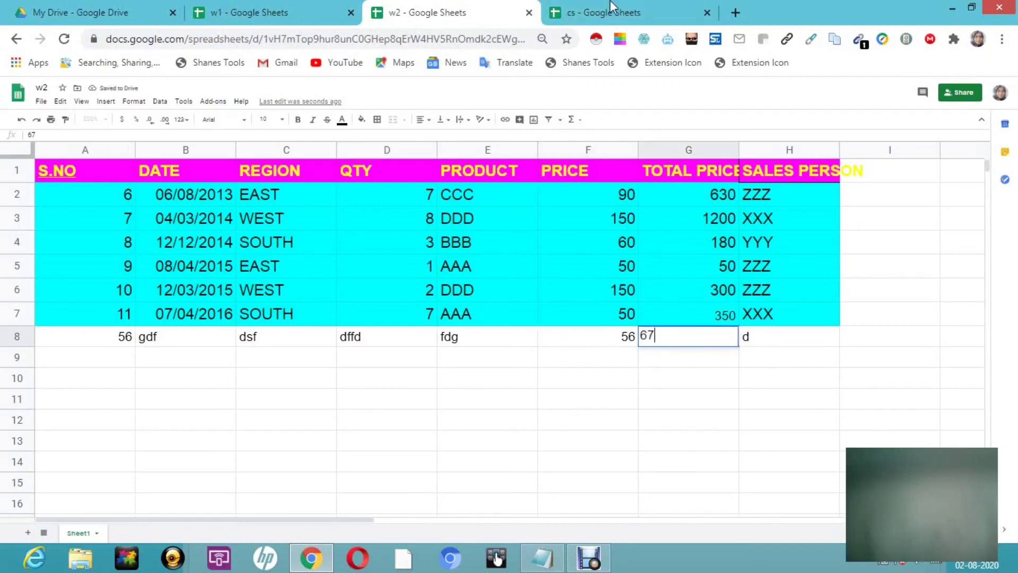
click(639, 13)
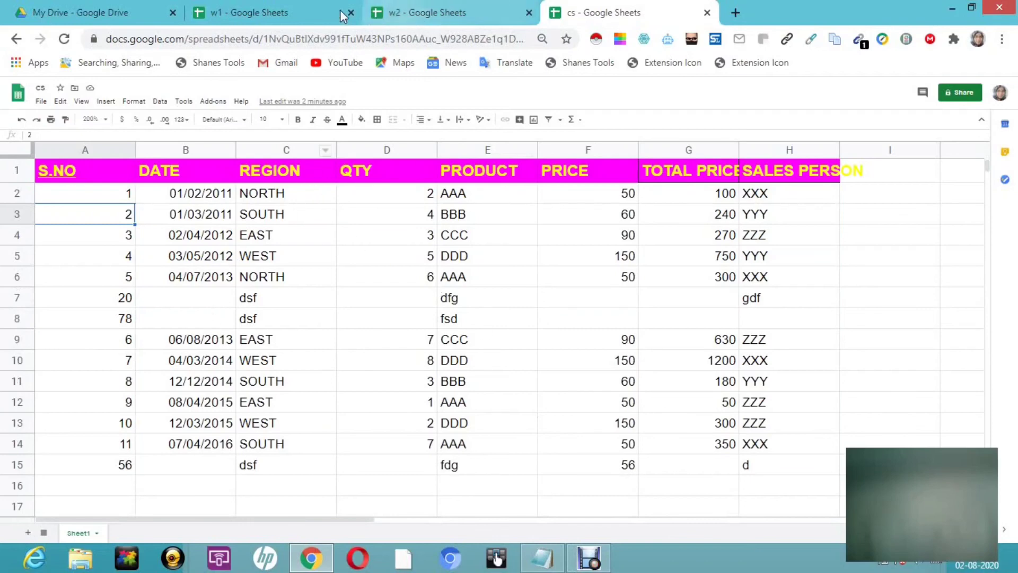
In w1, replace the first test row's price in F7 with 67 and total price in G7 with 78.
click(289, 4)
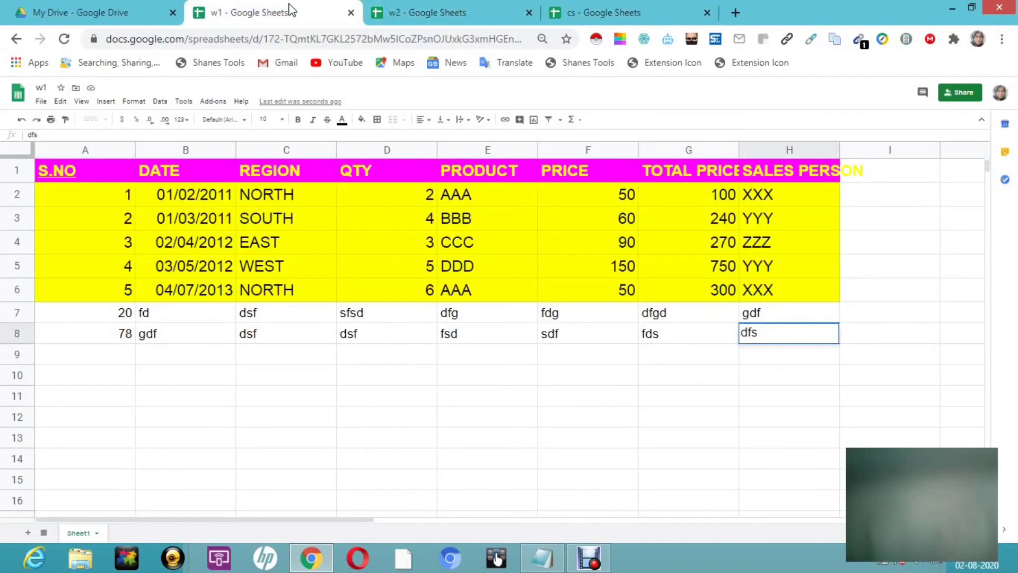
double_click(605, 316)
key(BackSpace)
key(BackSpace)
key(BackSpace)
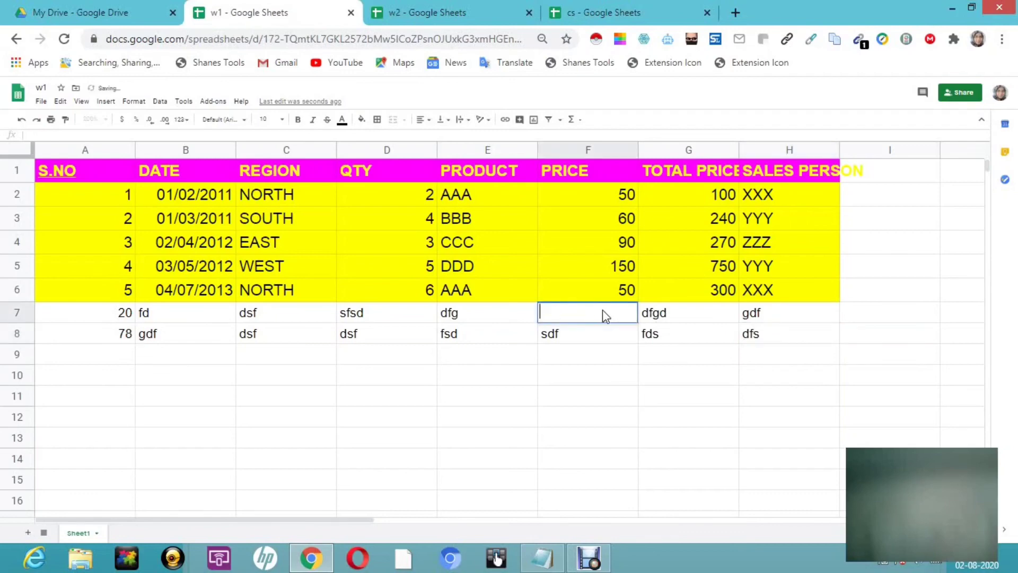
text(67)
click(696, 322)
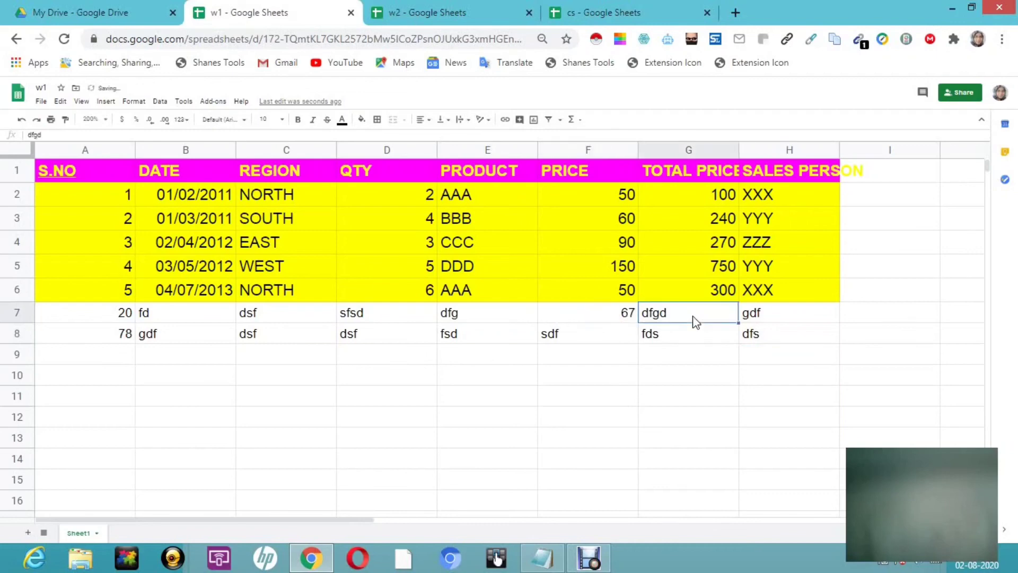
key(Delete)
text(78)
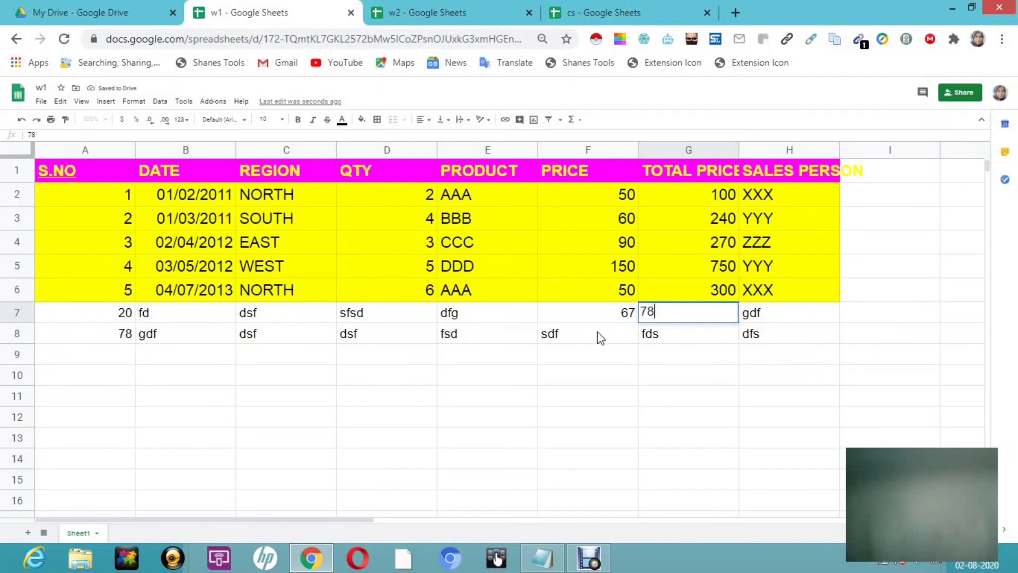
Set both the price in F8 and the total price in G8 of w1 to 56, and check the combined rows in cs.
click(600, 338)
key(Delete)
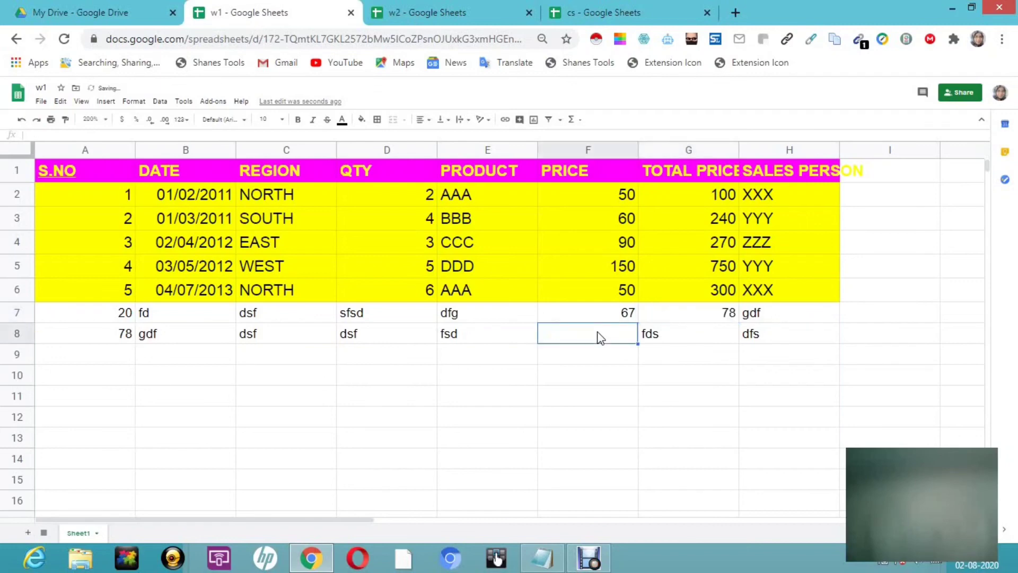
text(56)
click(688, 339)
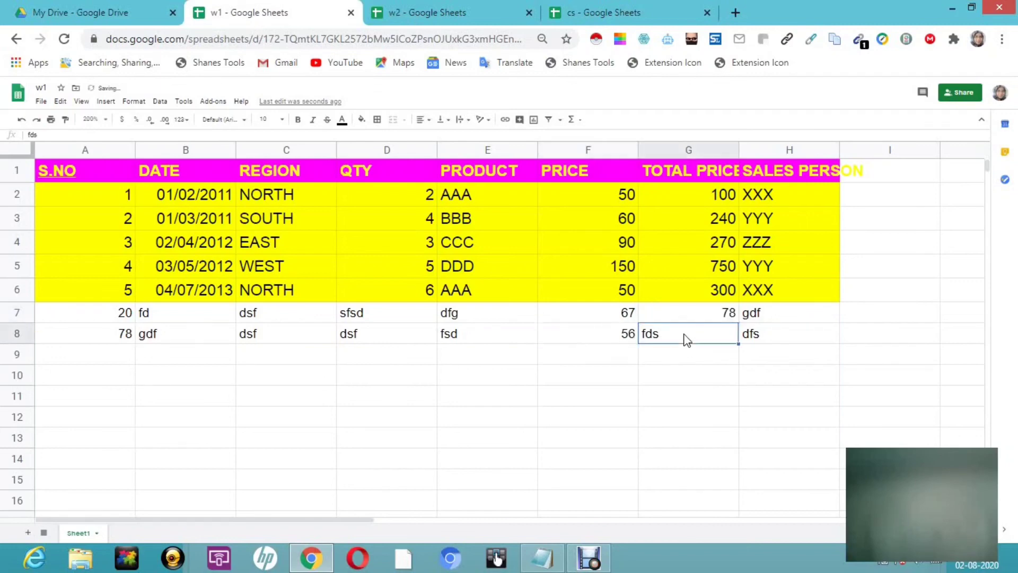
text(56)
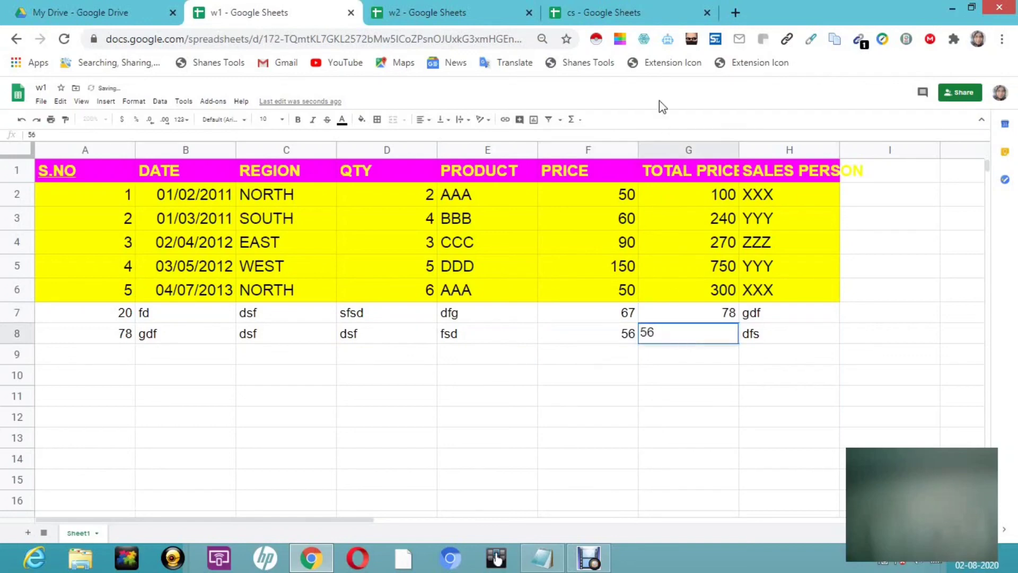
click(618, 13)
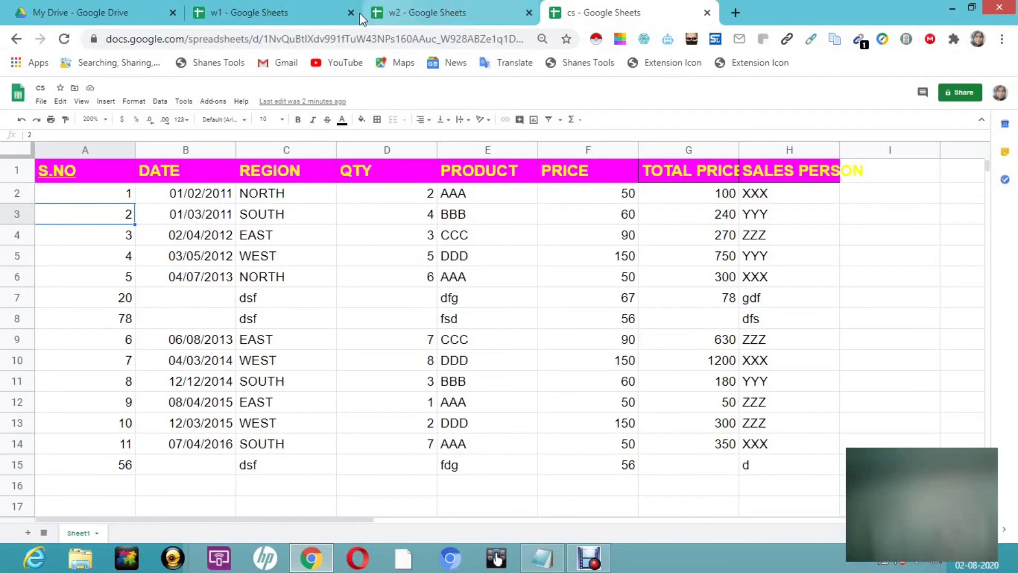
click(321, 5)
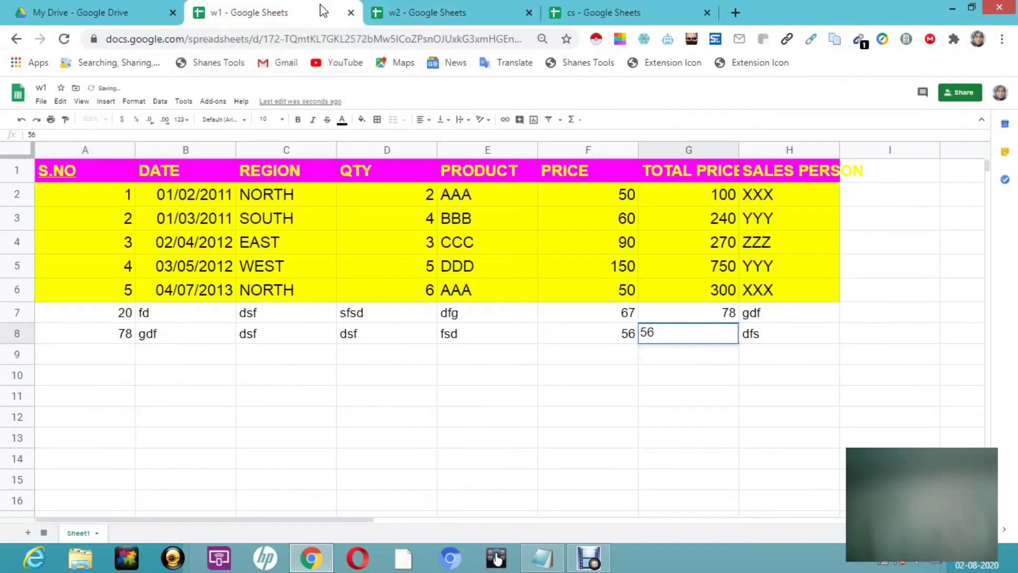
click(692, 380)
key(super+c)
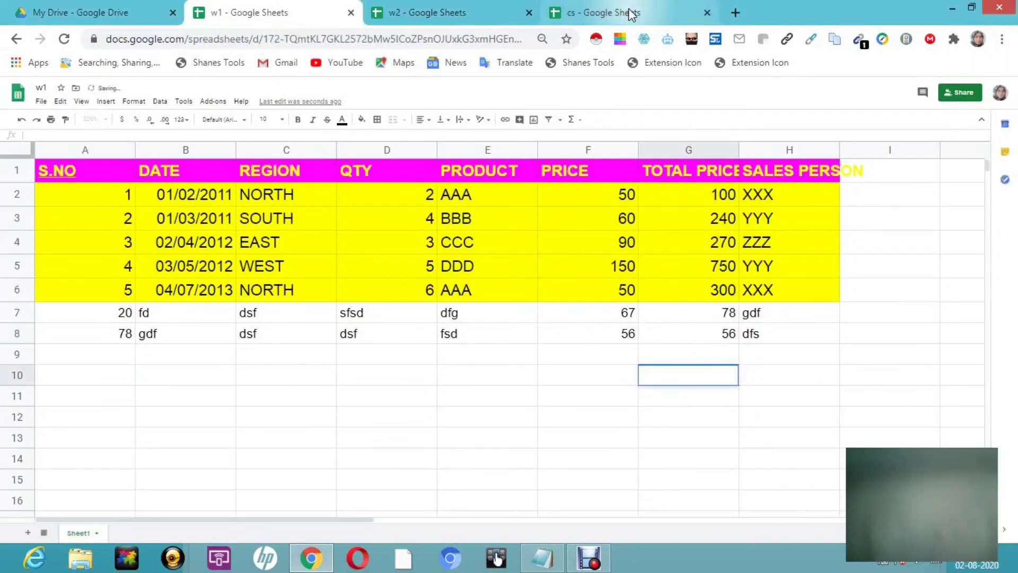
click(631, 13)
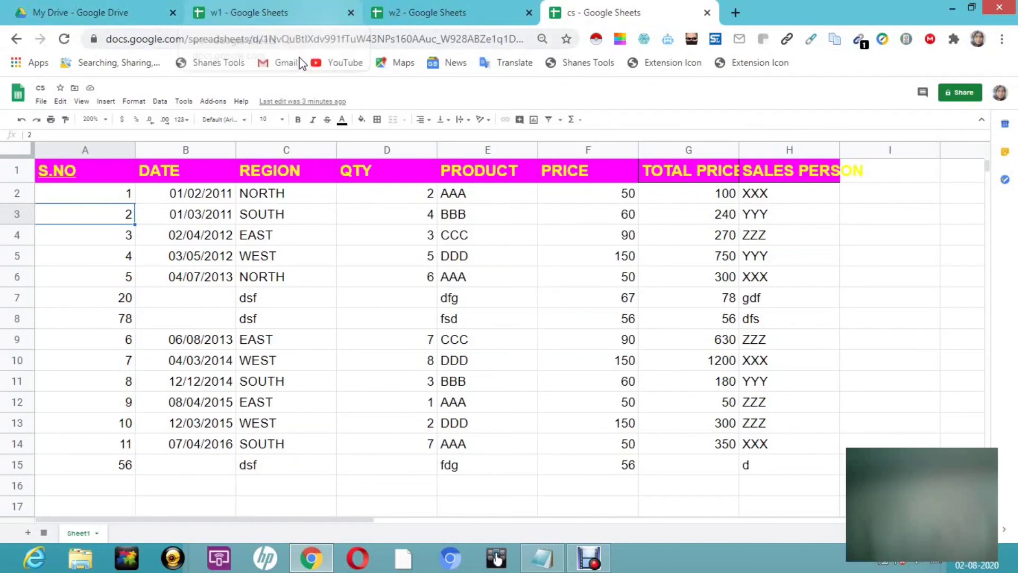
Clear the S.NO 5 record in cells A6 to H6 of w1, and check the combined data in cs.
click(307, 13)
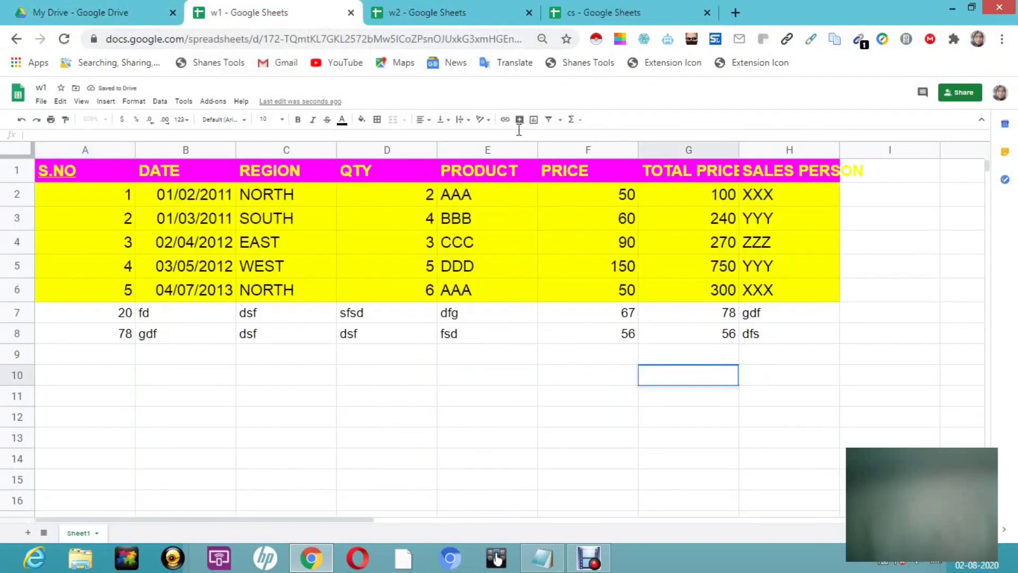
click(775, 196)
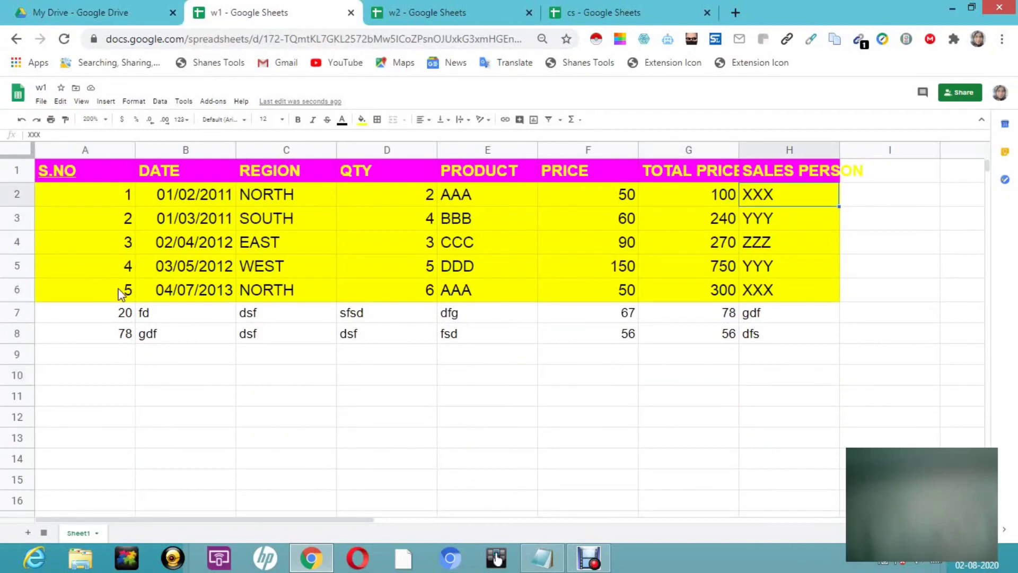
drag(122, 294, 780, 293)
key(Delete)
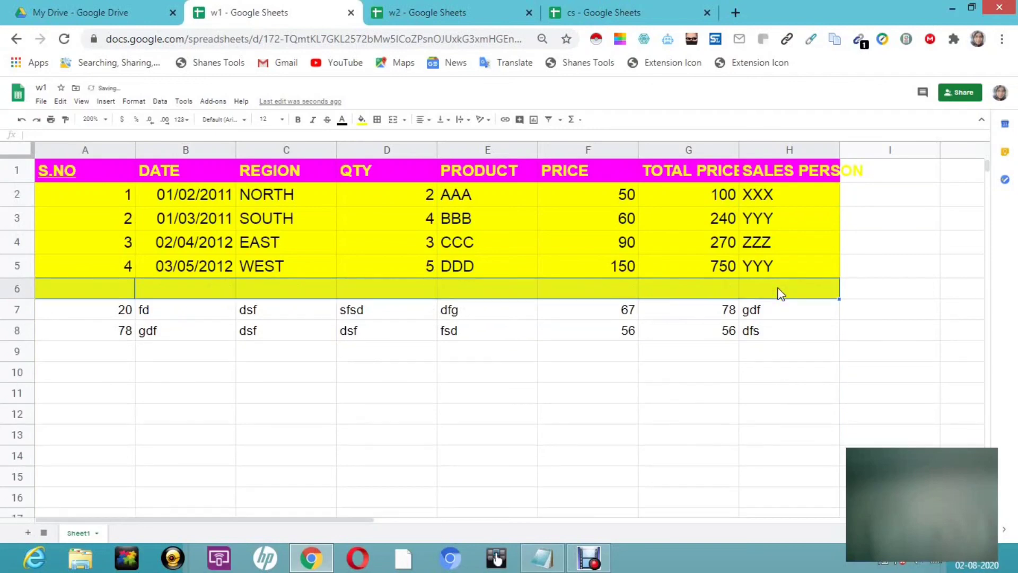
click(586, 11)
key(super+c)
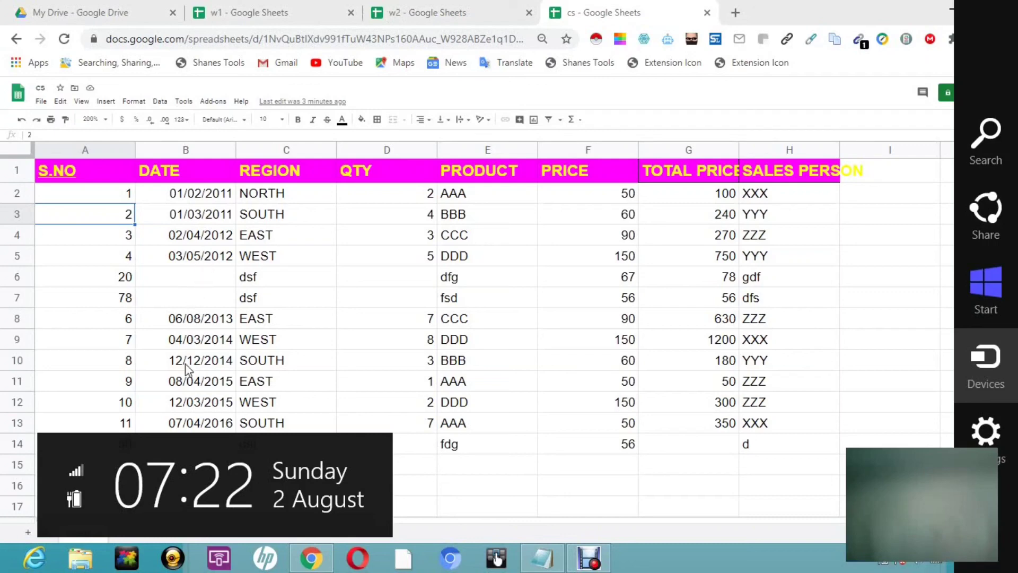
In w1, replace the text in the first test row's date cell B7 with the date 05/06/2018.
click(314, 13)
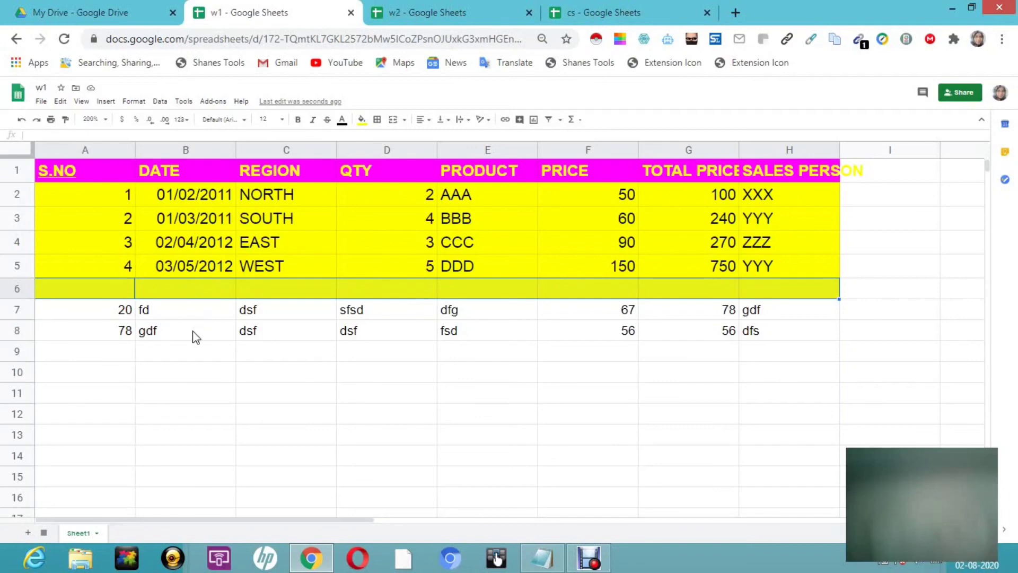
double_click(154, 310)
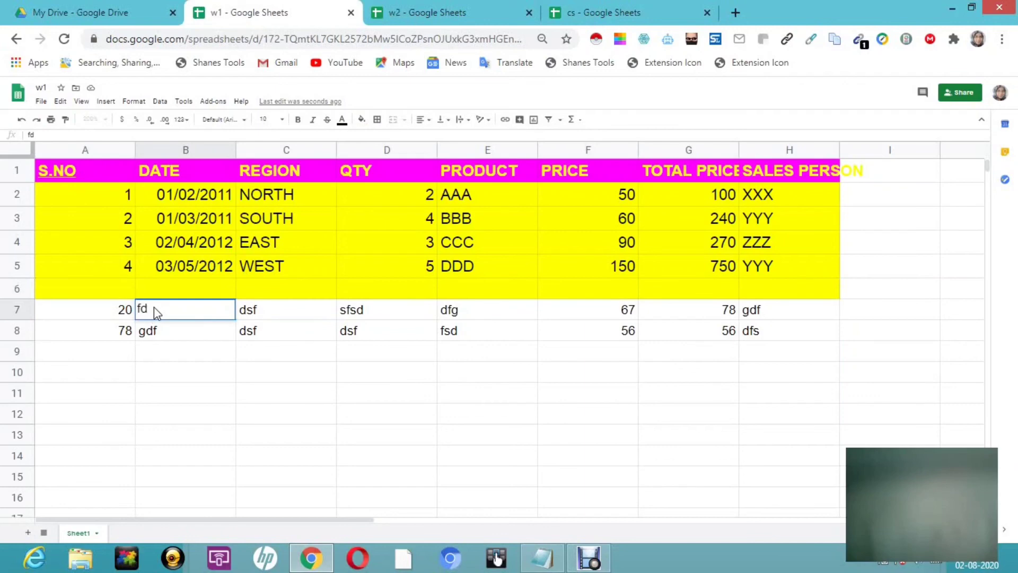
text(05/)
text(06.)
text(/2018)
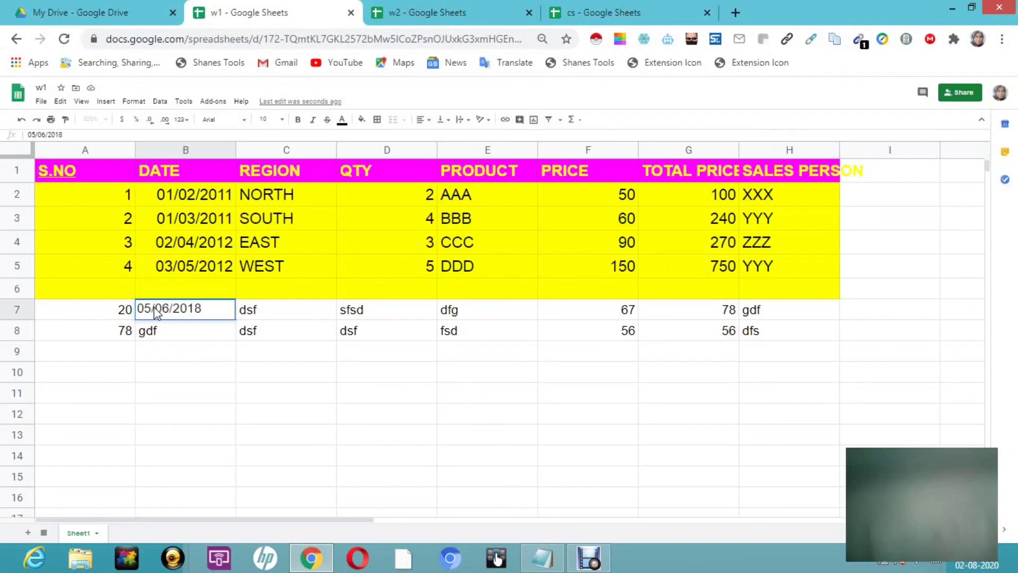
key(Return)
Replace the second w1 test row's date in B8 with 08/07/2019, and check the imported dates in cs.
double_click(178, 330)
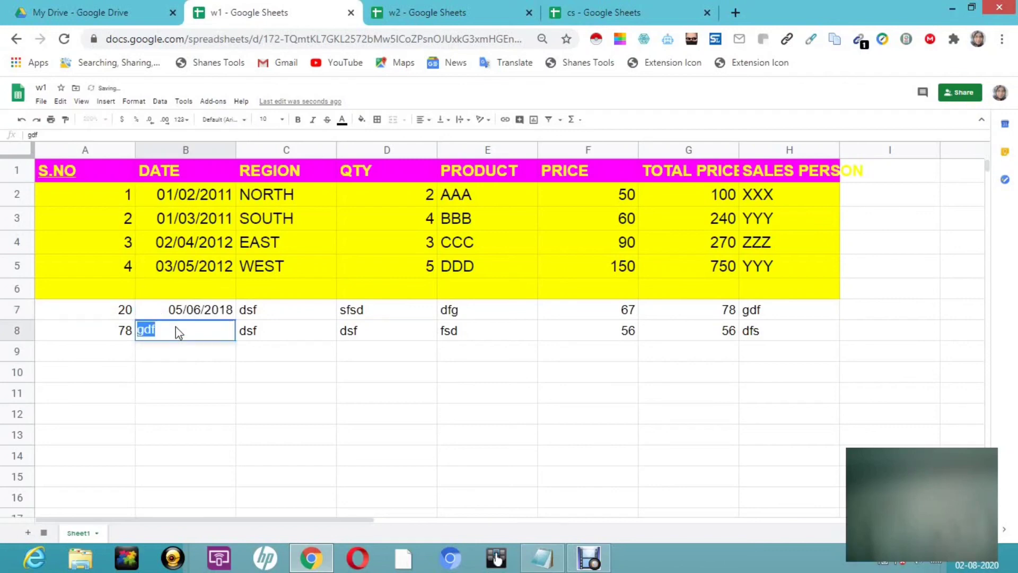
key(BackSpace)
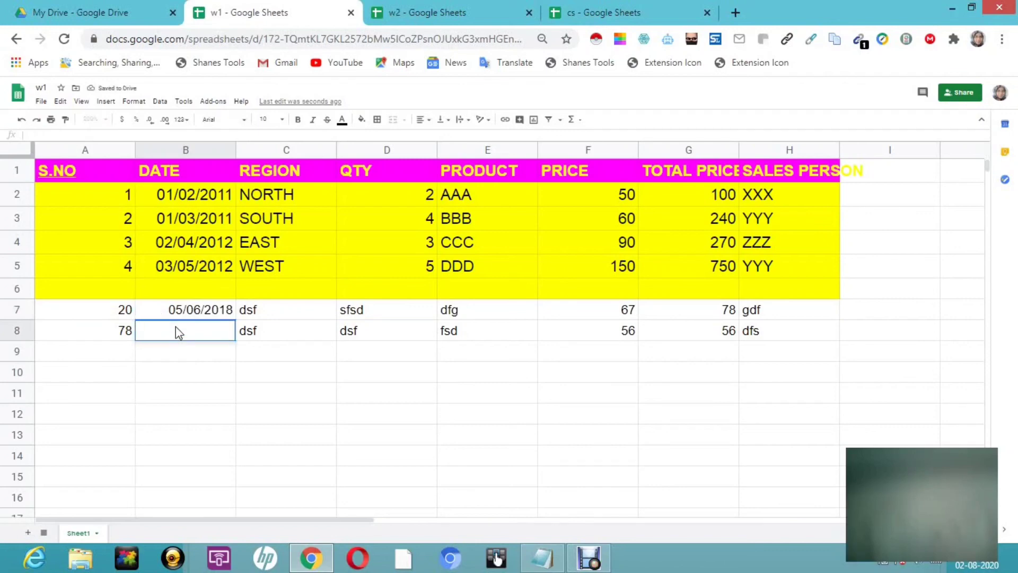
text(8)
key(BackSpace)
text(08/07/2019)
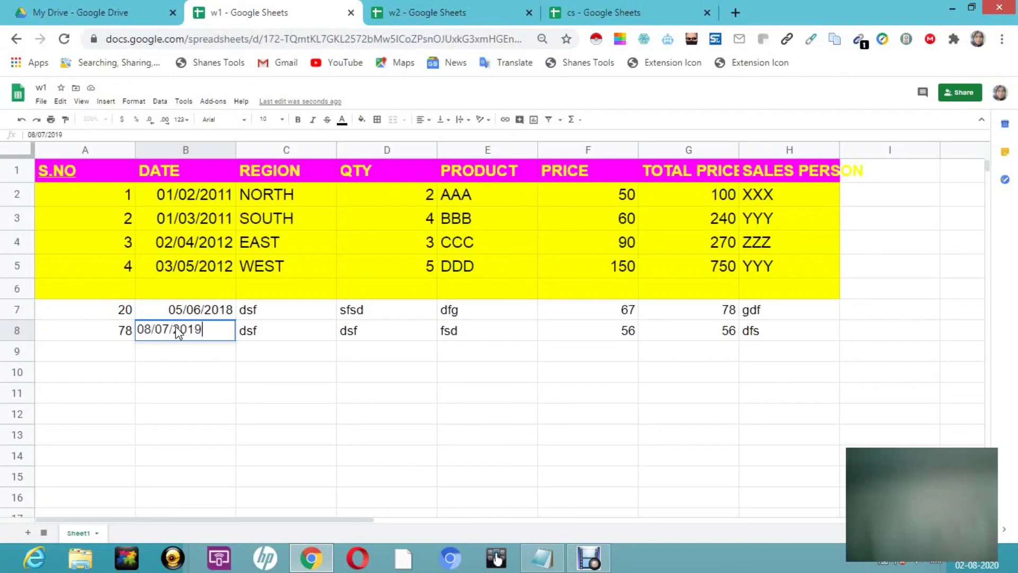
key(Return)
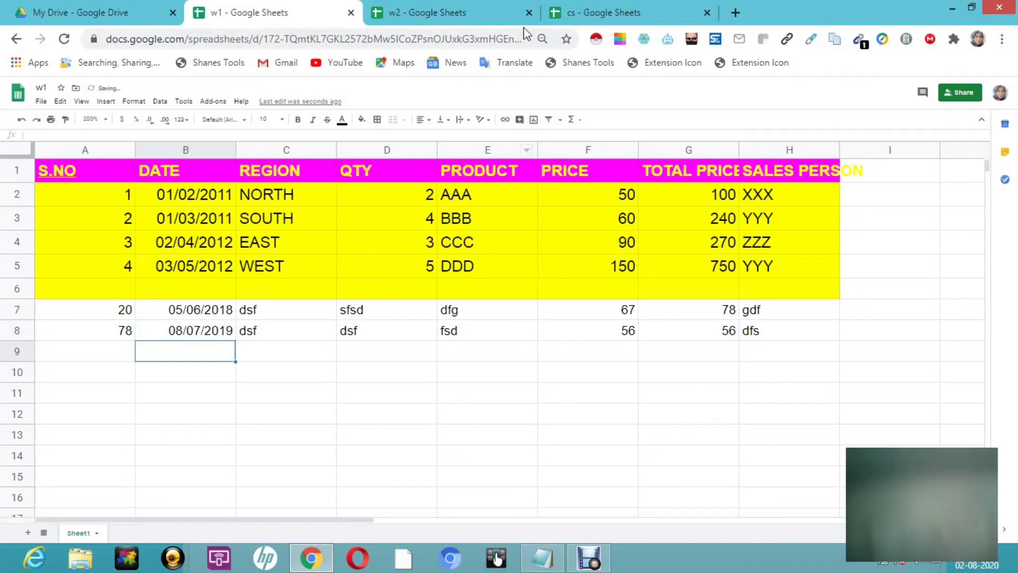
click(623, 13)
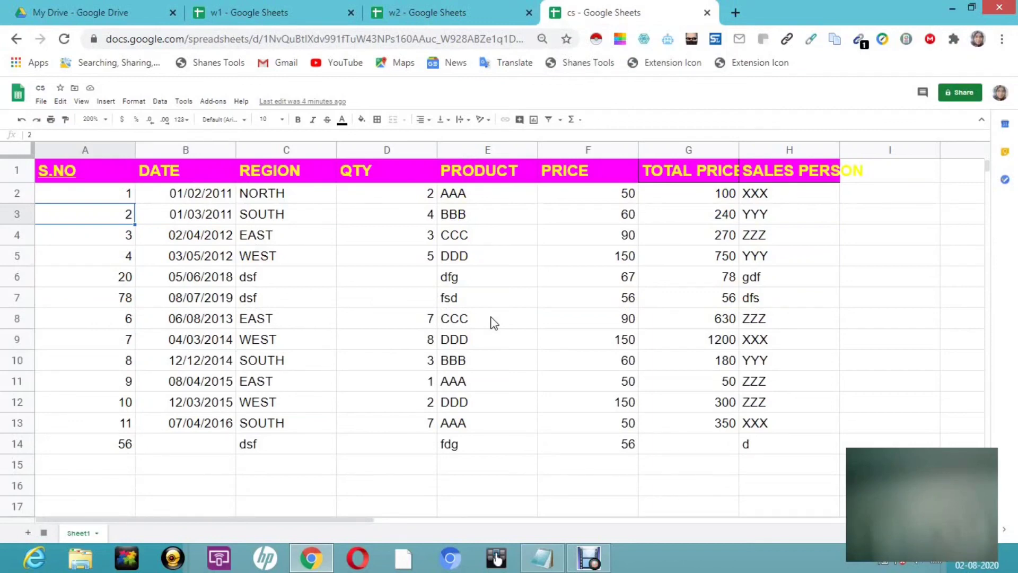
click(589, 557)
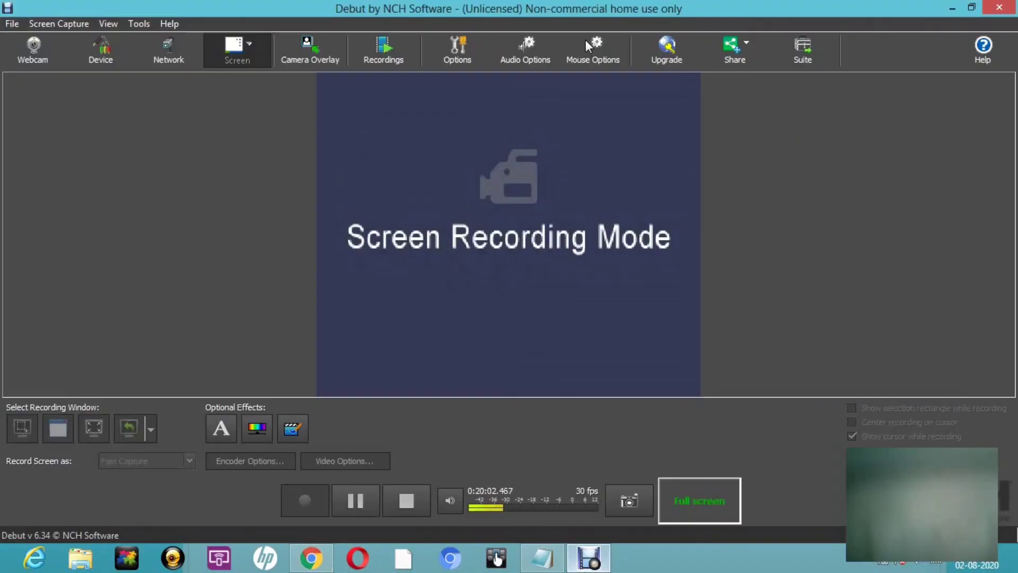
click(585, 567)
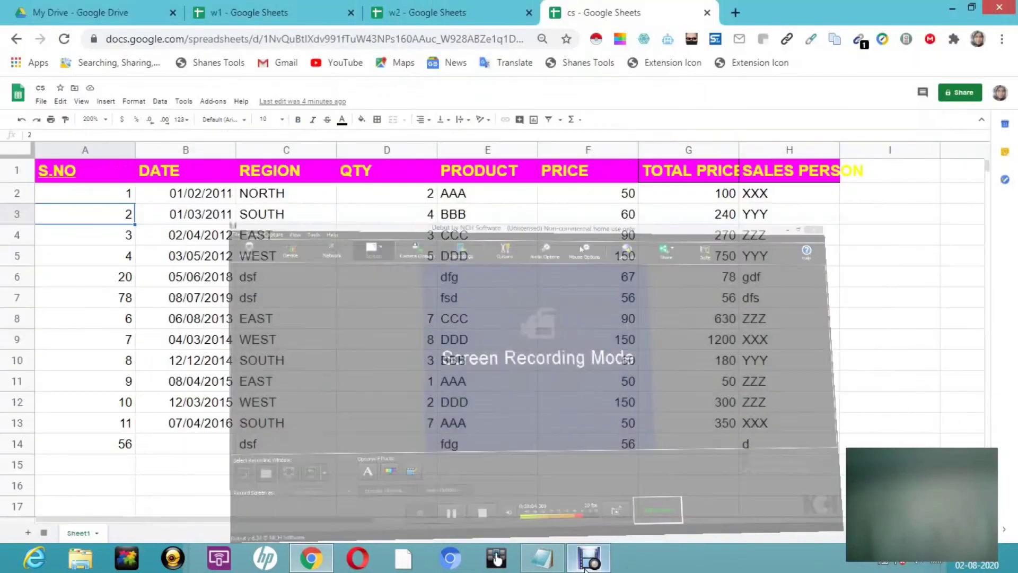